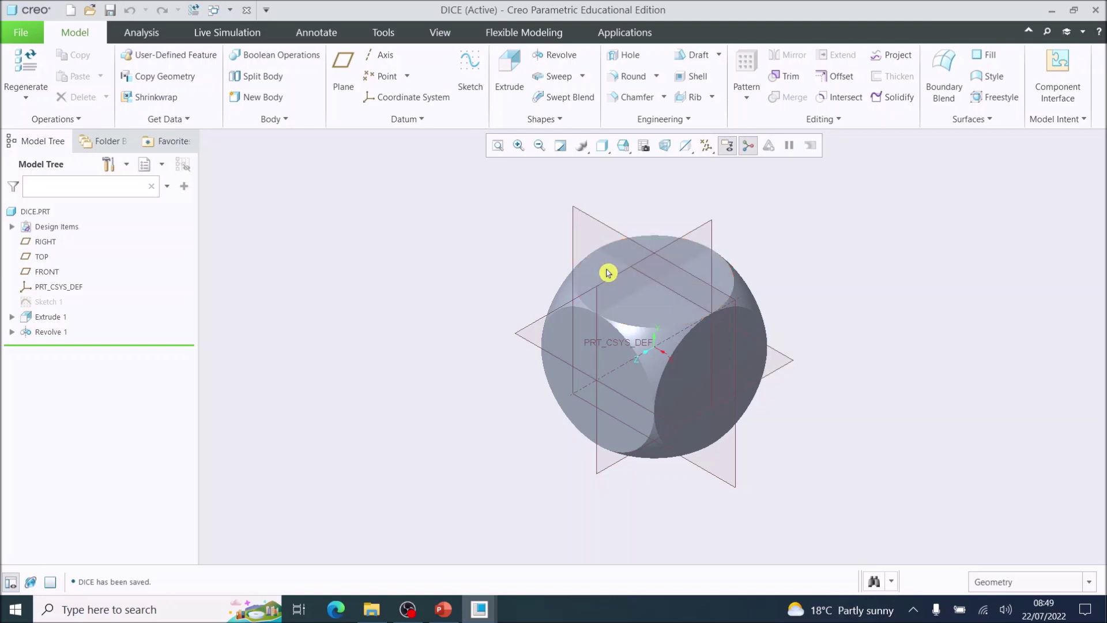
# Step: Start a sketch on the die's top face and draw a circle about 50.6 in diameter, centred on the origin
pyautogui.click(607, 272)
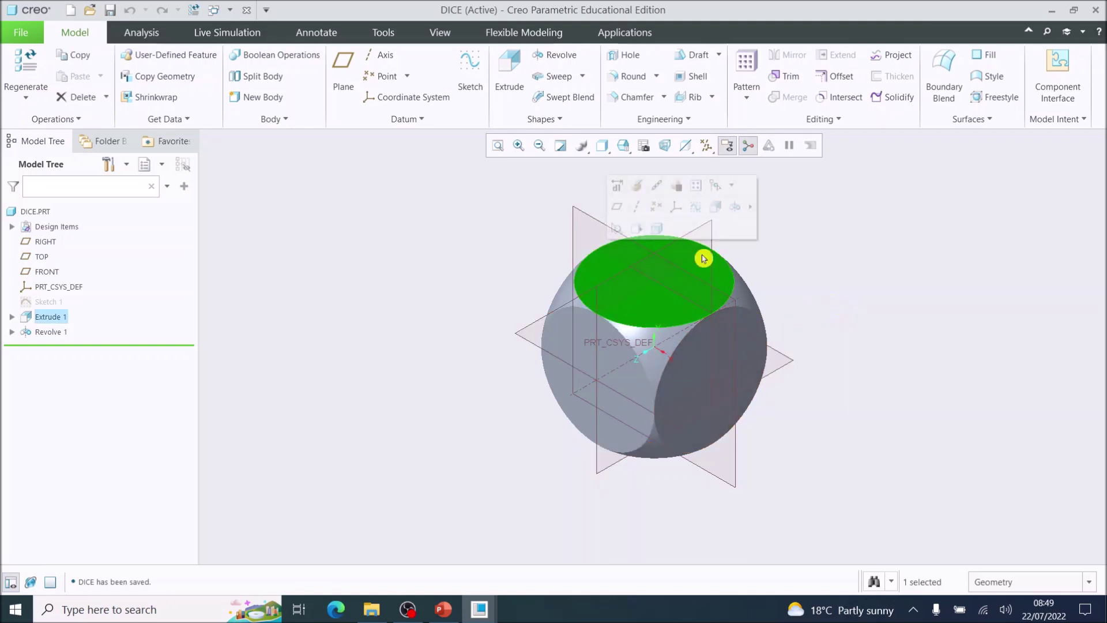
pyautogui.click(472, 67)
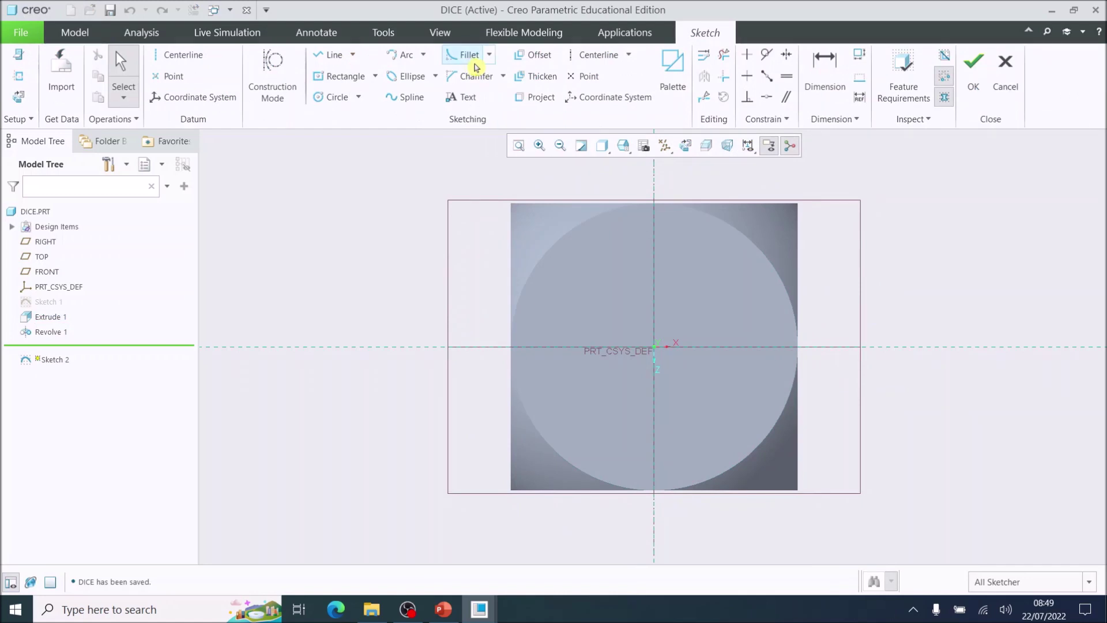
pyautogui.click(327, 99)
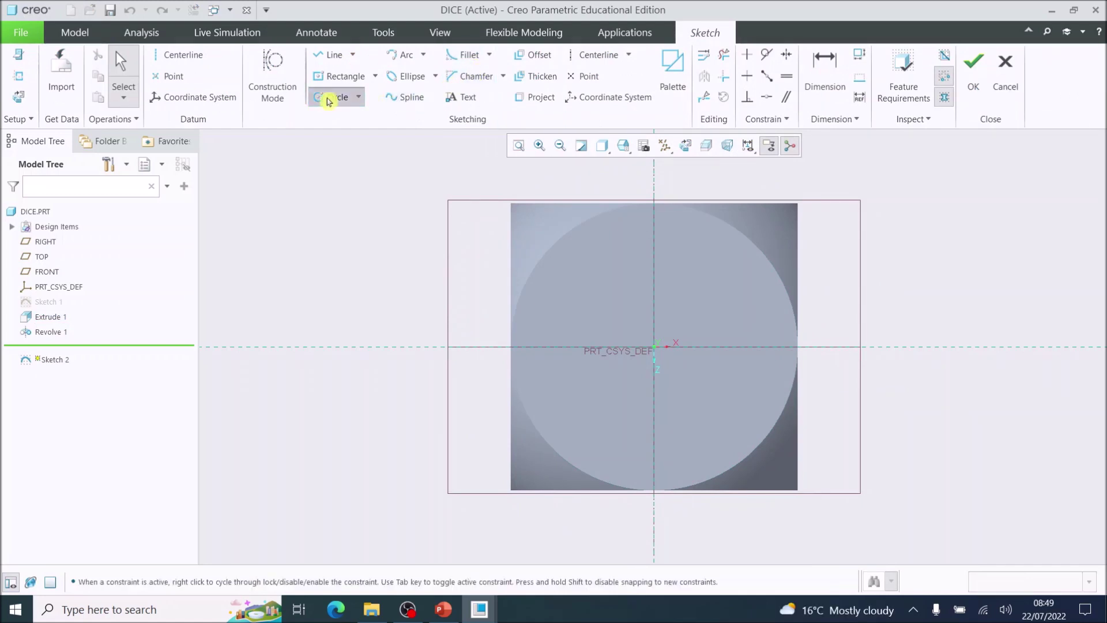
pyautogui.click(655, 349)
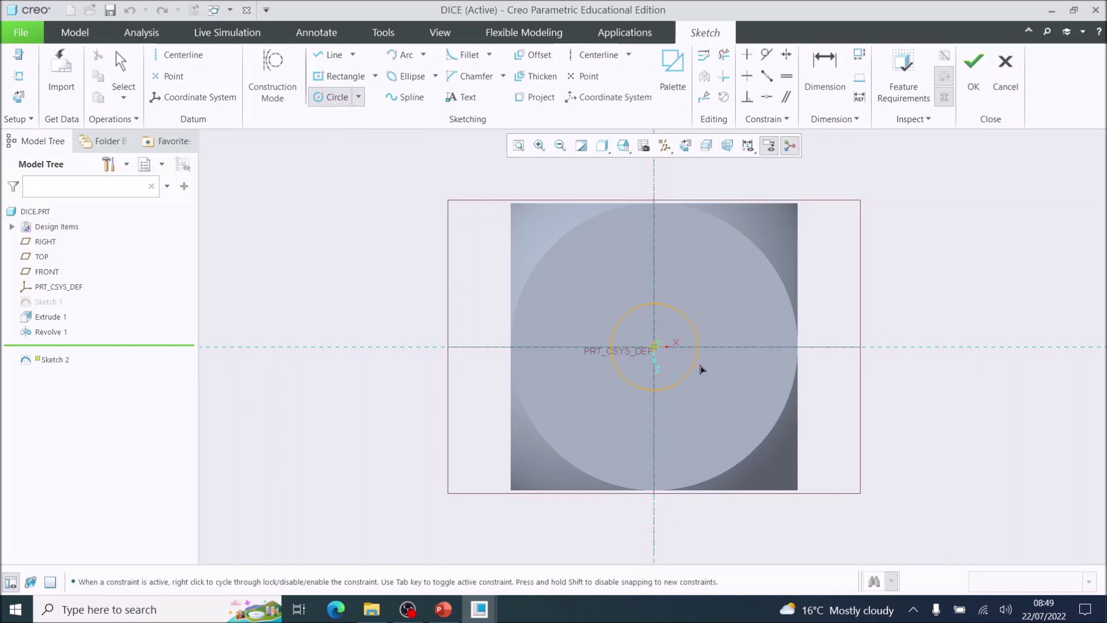
pyautogui.click(724, 377)
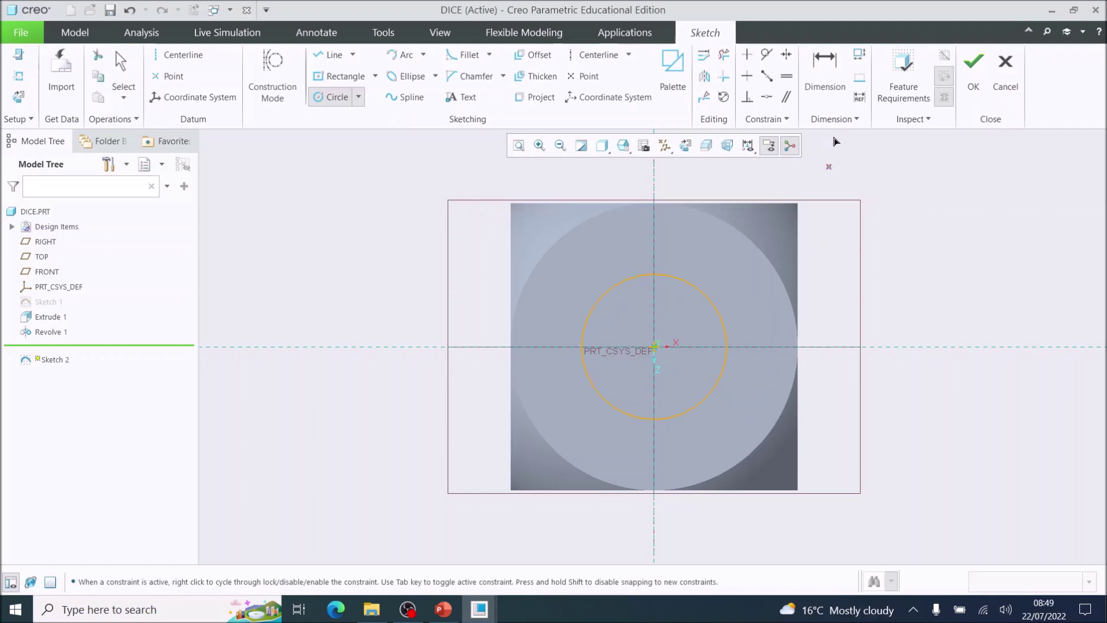
# Step: Set the centre circle's diameter to 20 and finish the sketch
pyautogui.click(824, 66)
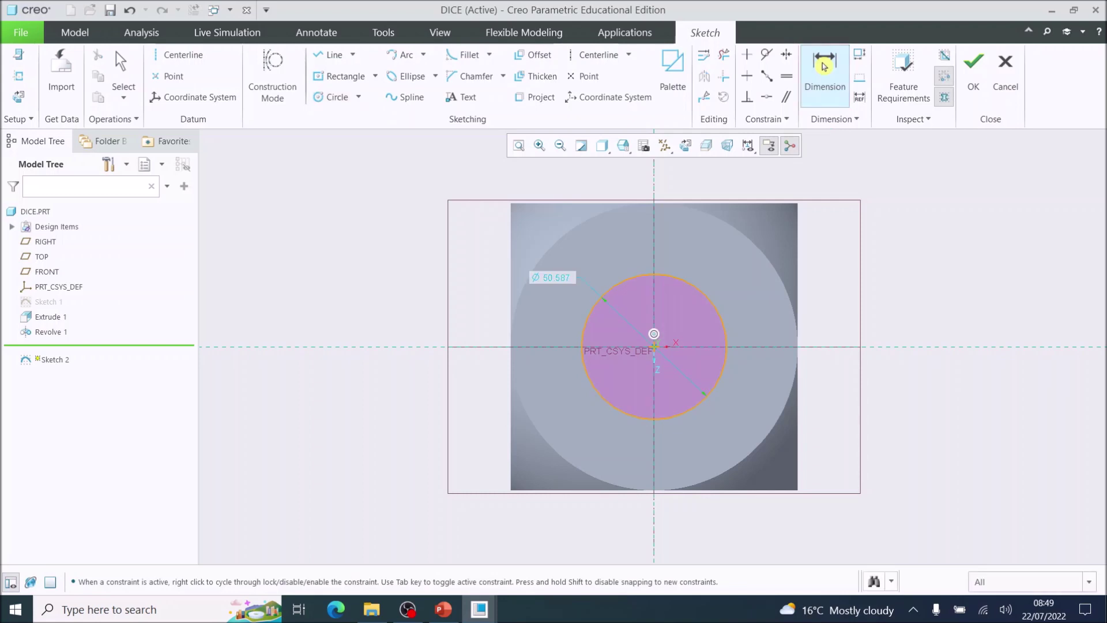
pyautogui.doubleClick(556, 277)
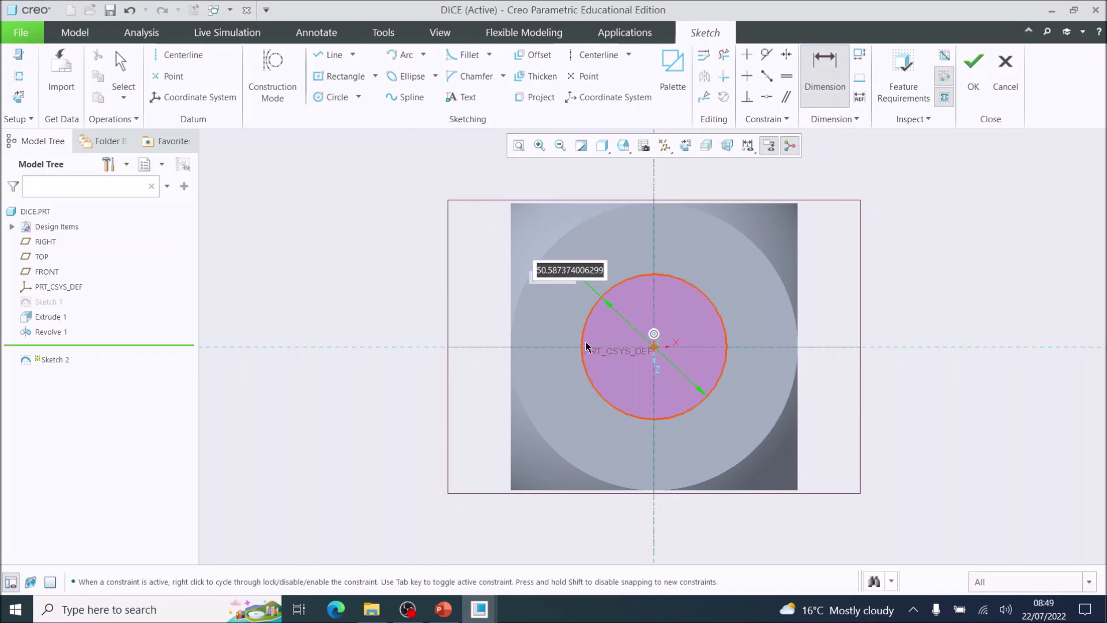
pyautogui.write('20')
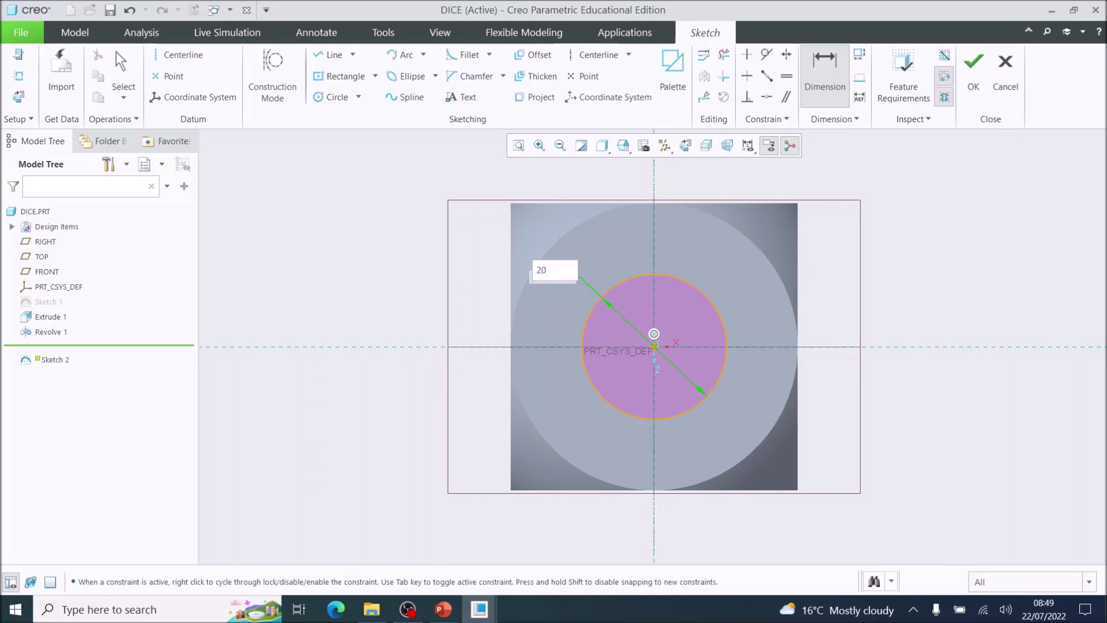
pyautogui.press('Return')
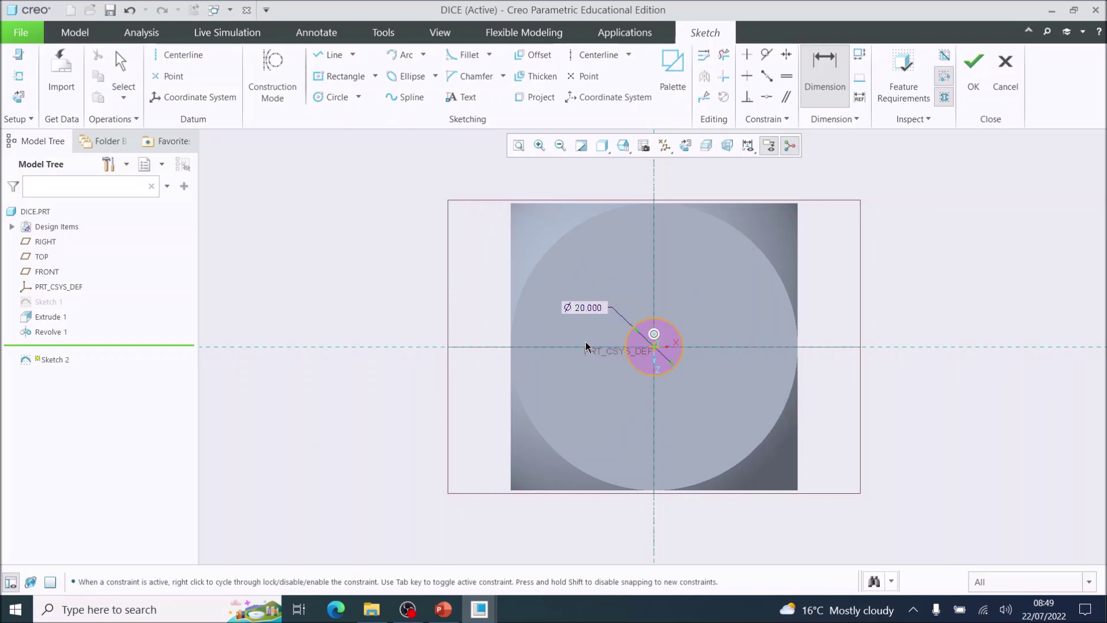
pyautogui.click(973, 75)
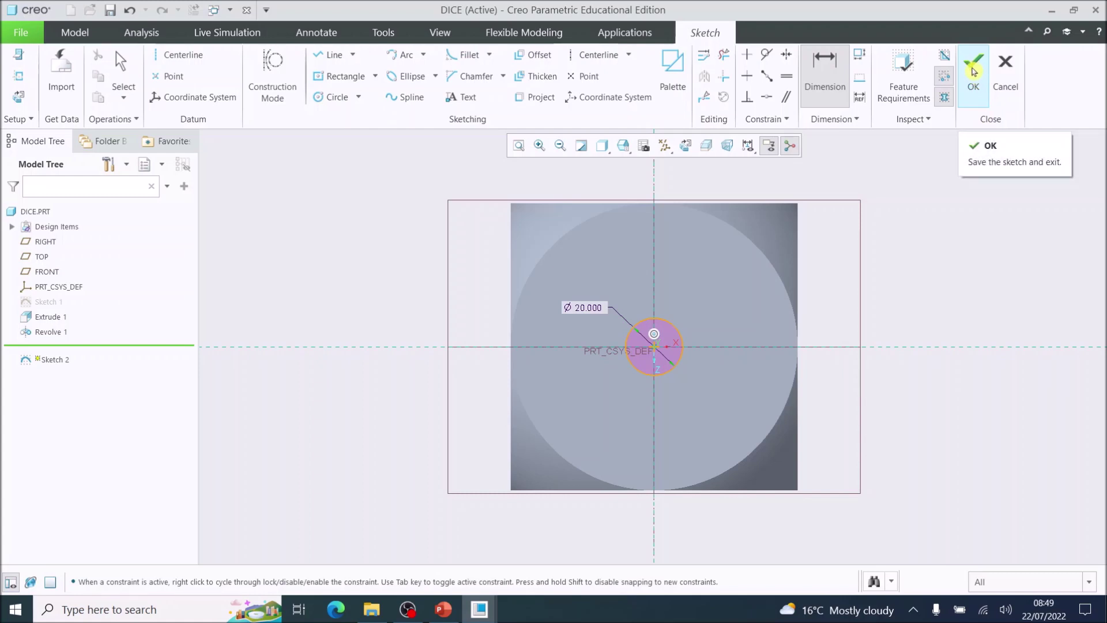
pyautogui.click(973, 71)
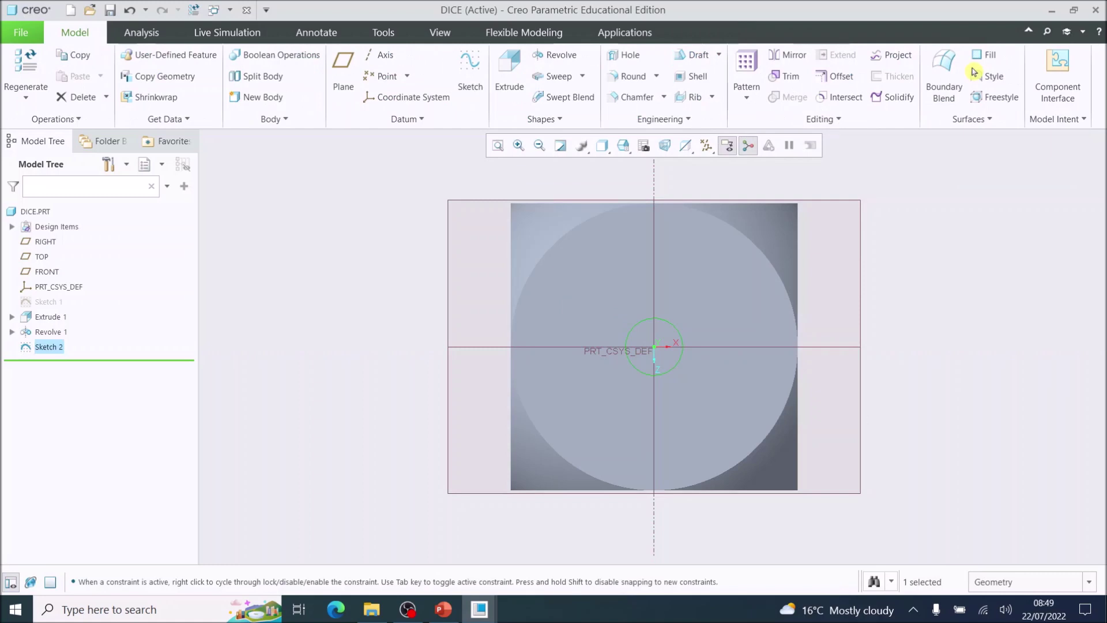
# Step: Extrude the circle into the die as a material-removing cut with a depth of 7
pyautogui.click(510, 78)
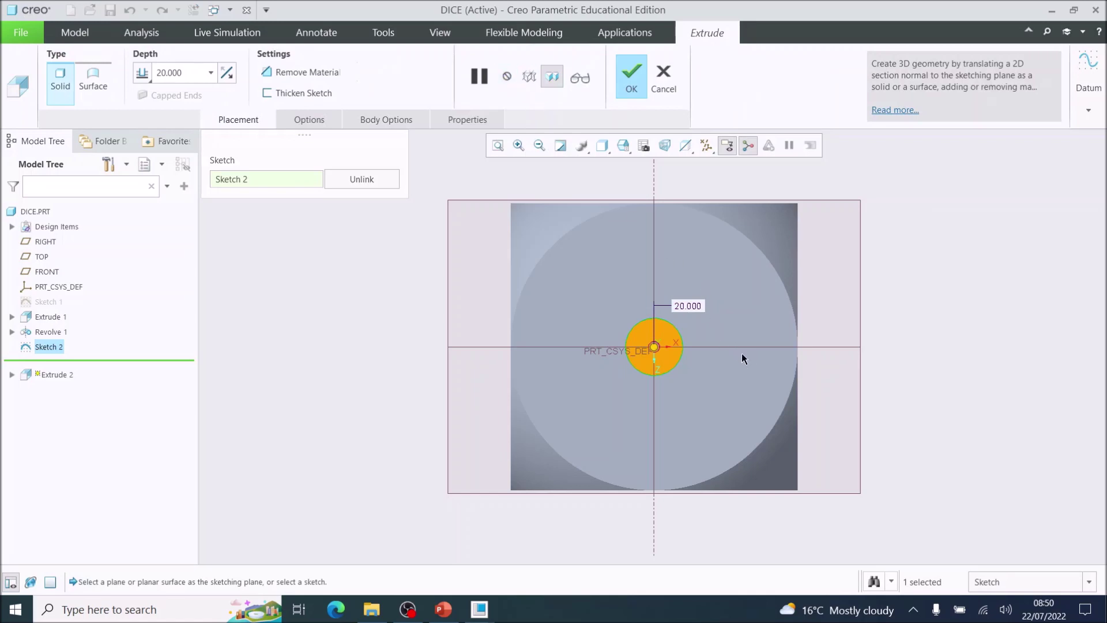
pyautogui.moveTo(747, 357); pyautogui.dragTo(723, 349, button='middle')
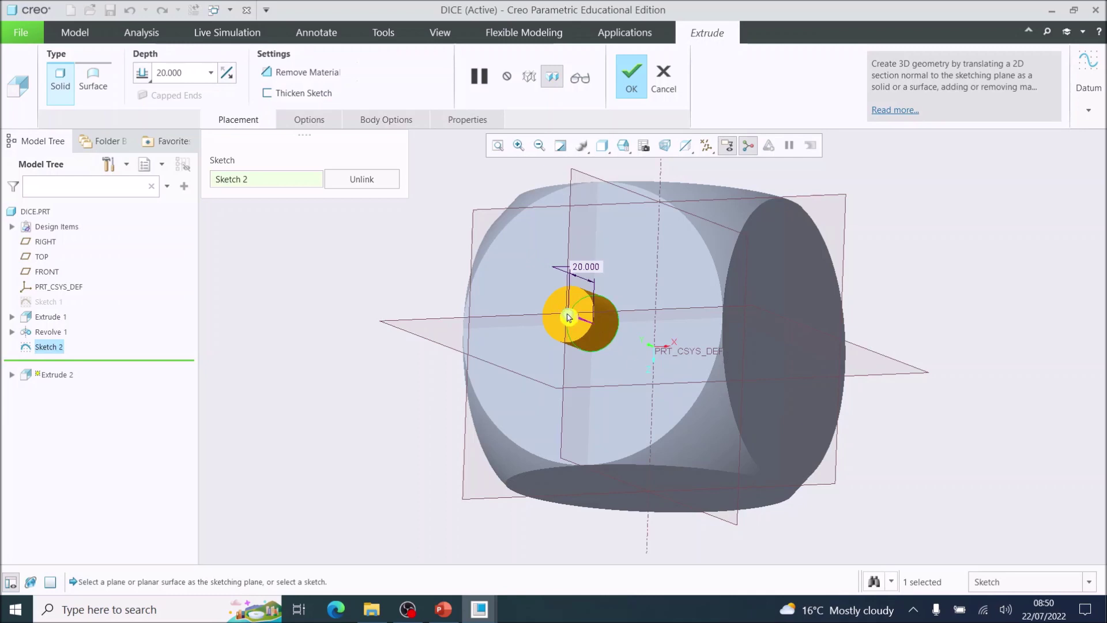
pyautogui.moveTo(568, 317); pyautogui.dragTo(600, 336)
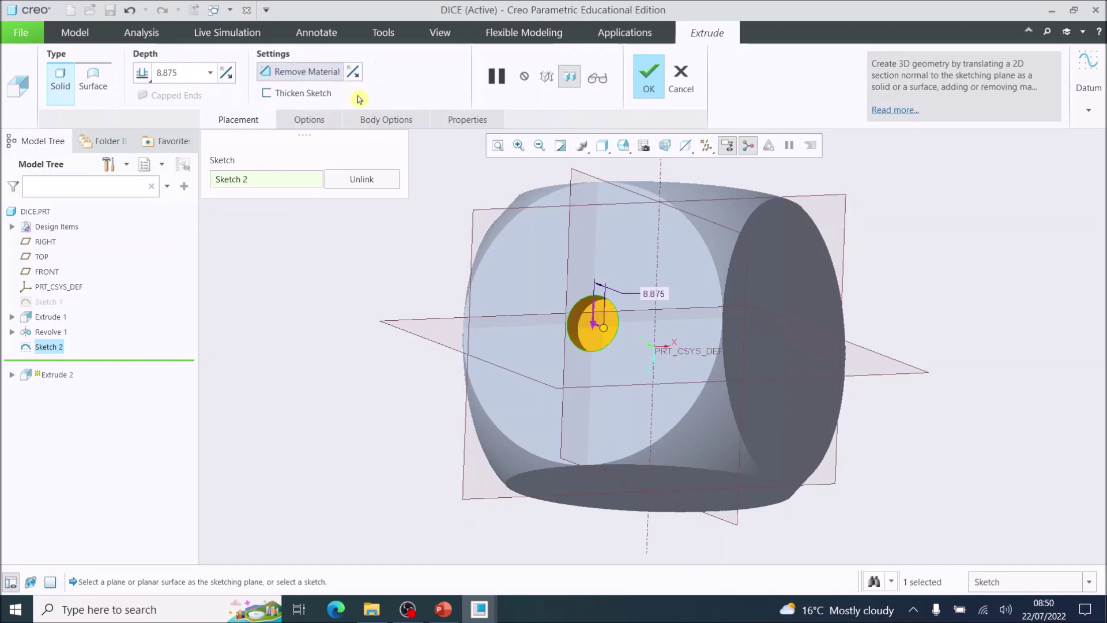
pyautogui.click(652, 297)
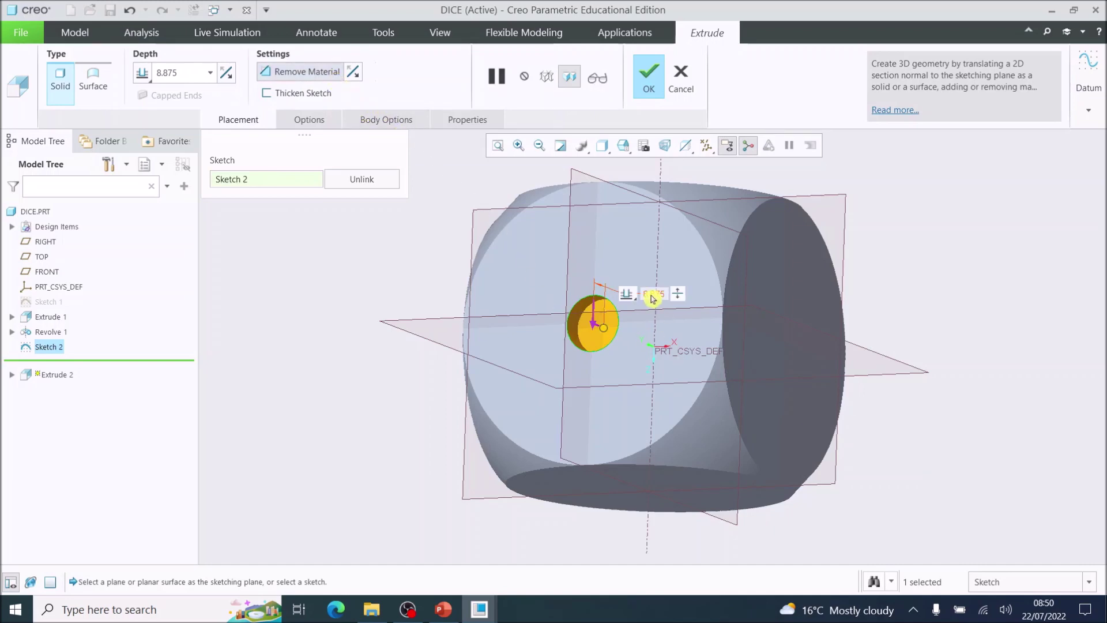
pyautogui.doubleClick(652, 297)
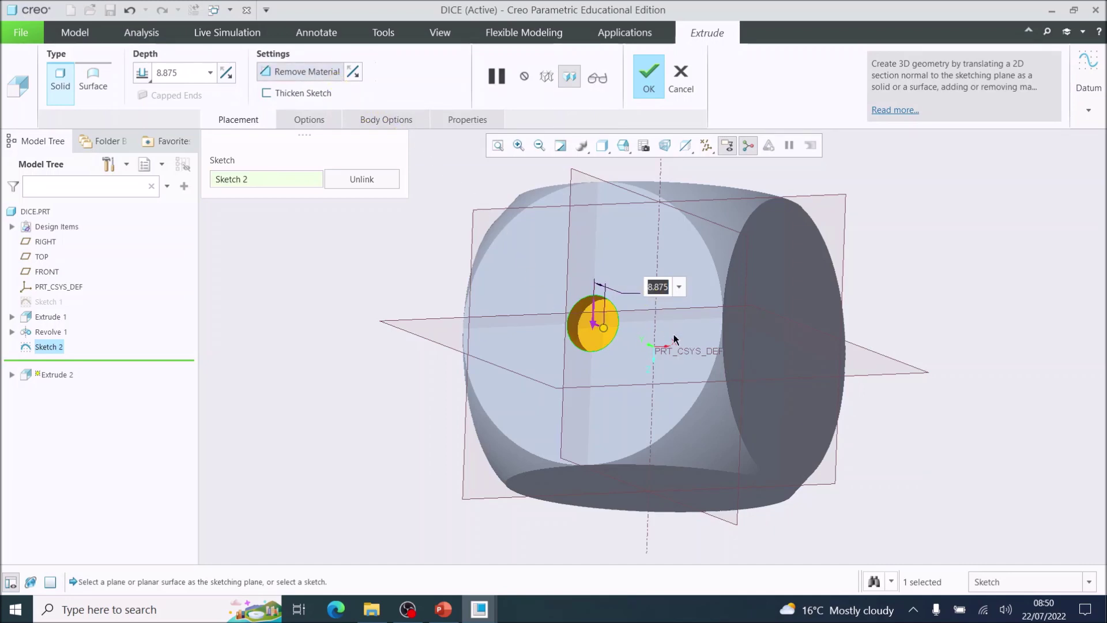
pyautogui.write('7')
pyautogui.press('Return')
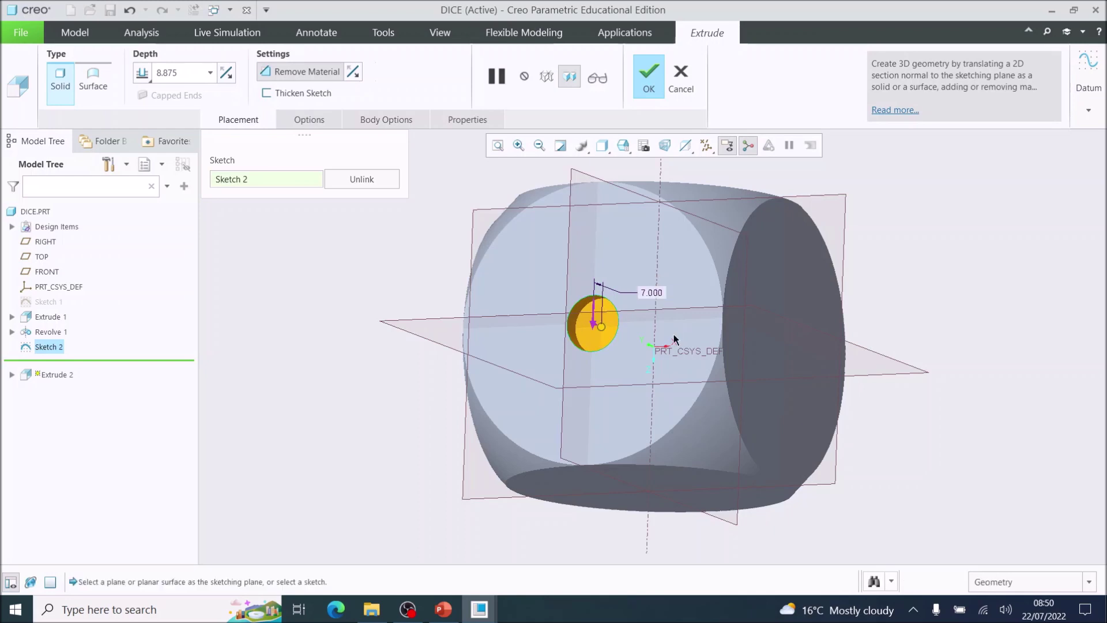
pyautogui.click(652, 295)
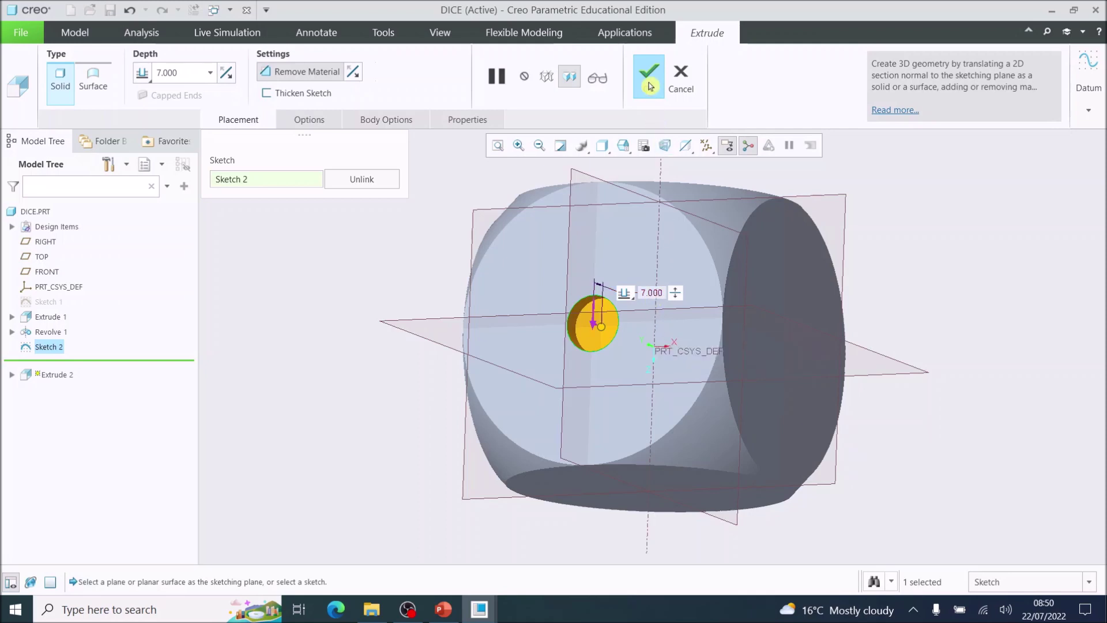
pyautogui.click(650, 85)
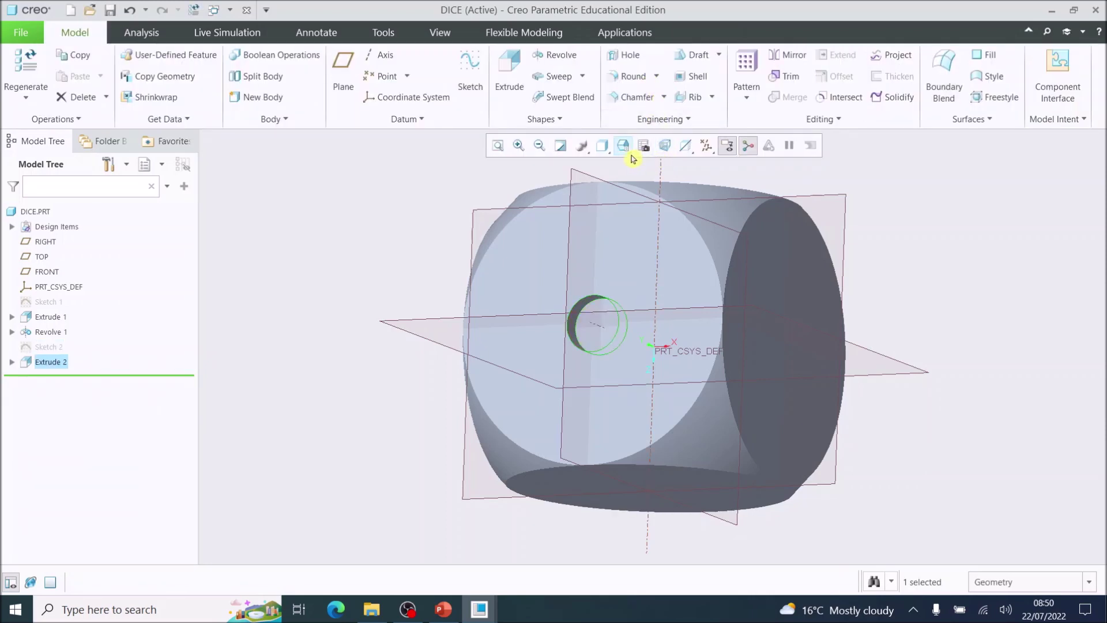
# Step: Start a sketch on the face opposite the hole and draw a circle about 20.4 in diameter in its upper-left area
pyautogui.click(624, 145)
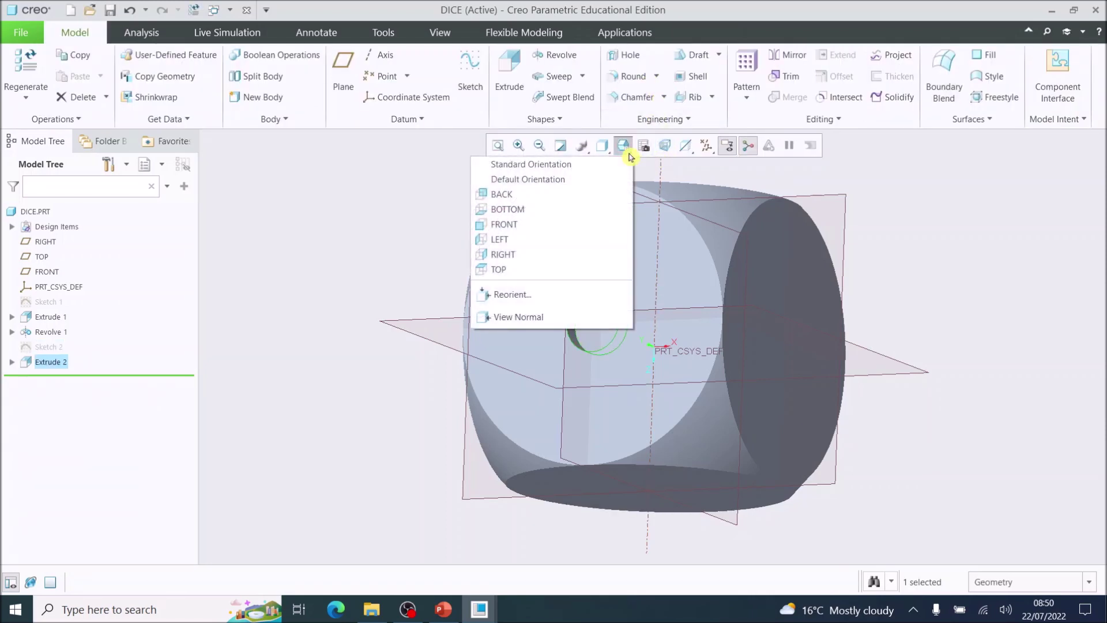
pyautogui.click(595, 166)
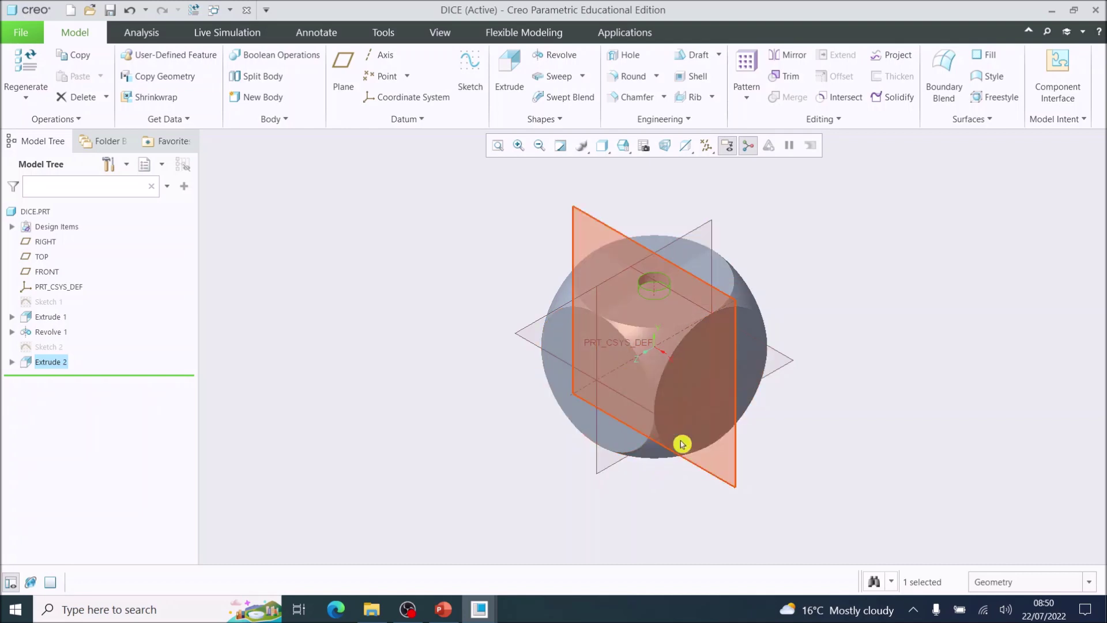
pyautogui.moveTo(673, 445); pyautogui.dragTo(642, 294, button='middle')
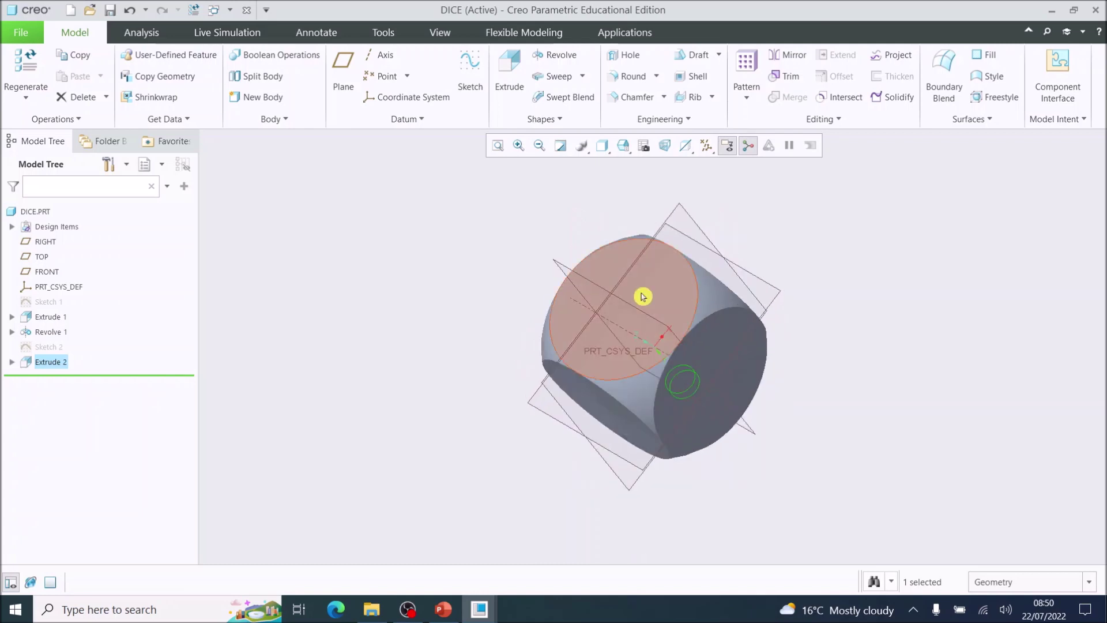
pyautogui.click(612, 271)
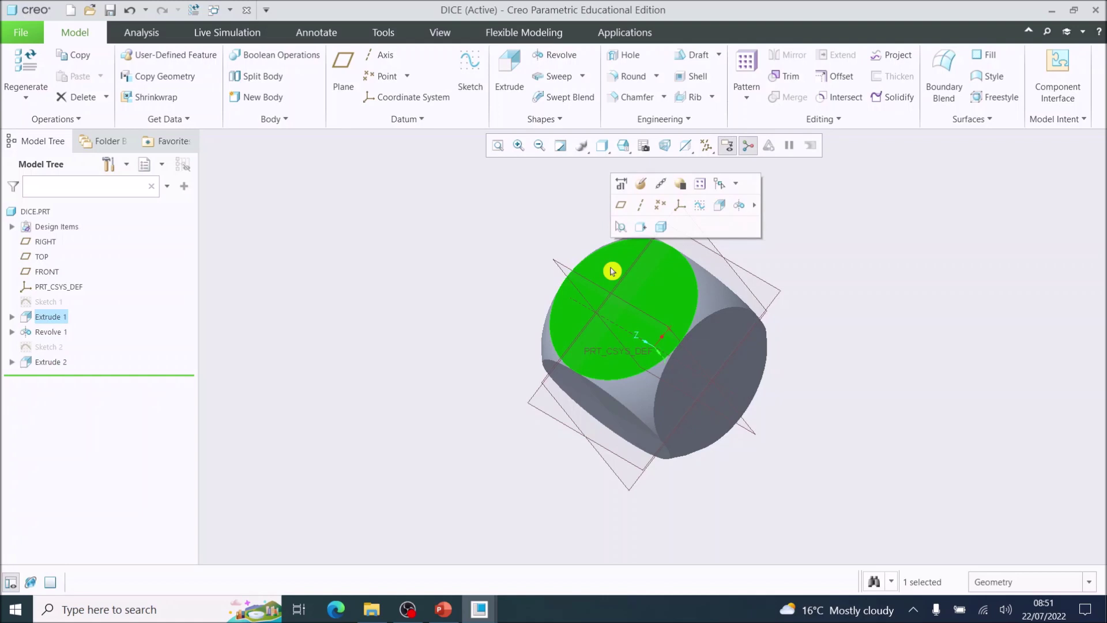
pyautogui.click(472, 68)
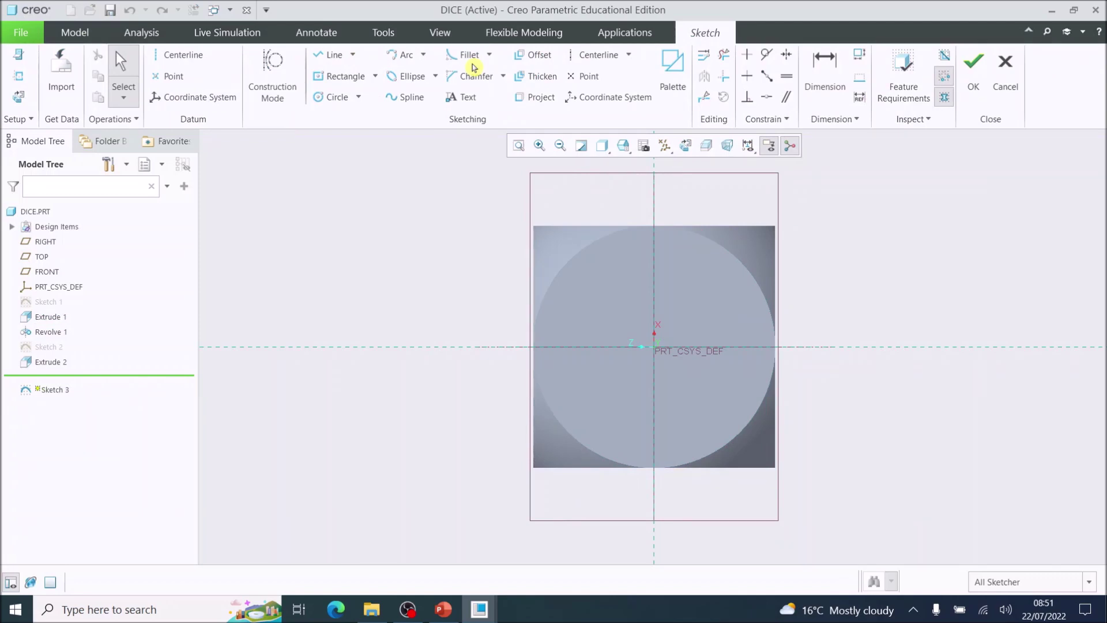
pyautogui.click(323, 99)
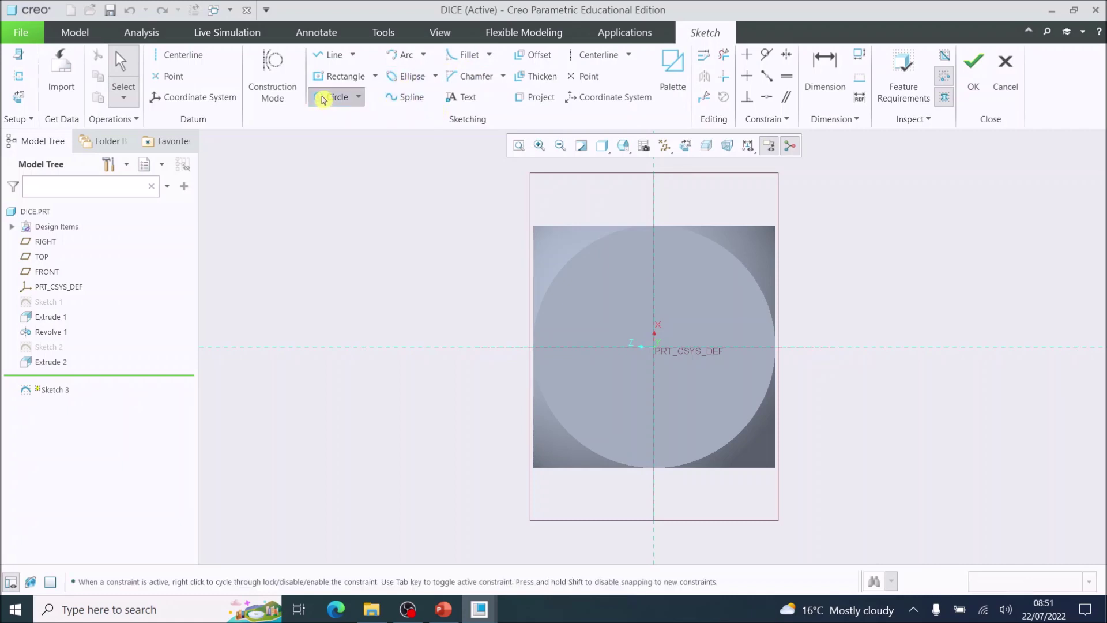
pyautogui.click(592, 289)
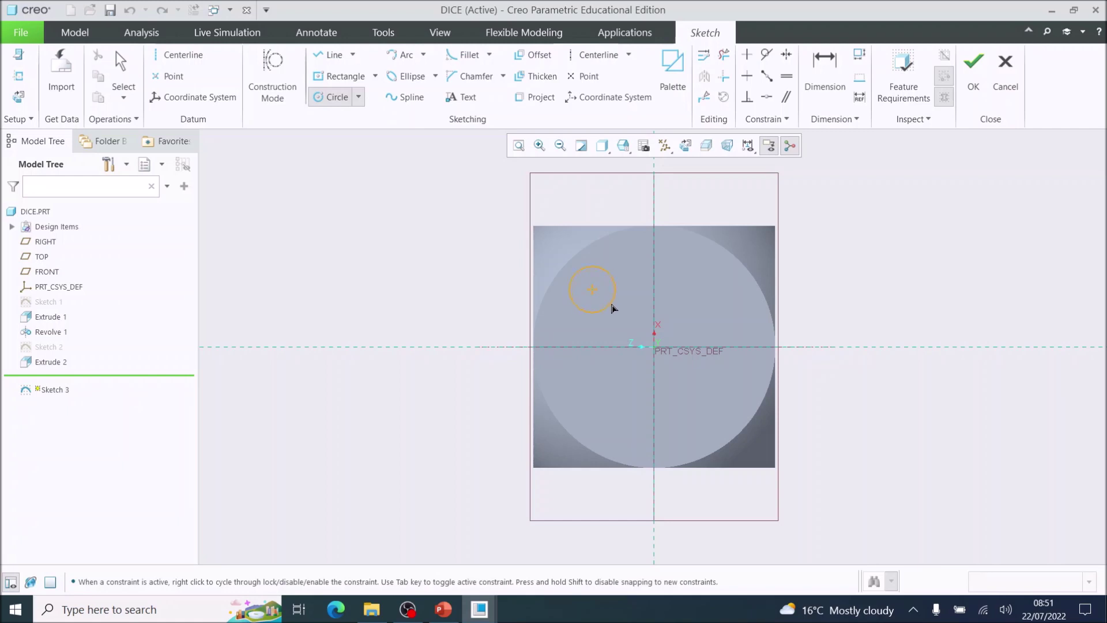
pyautogui.click(612, 307)
# Step: Set the diameter of the upper-left circle to 20
pyautogui.click(829, 75)
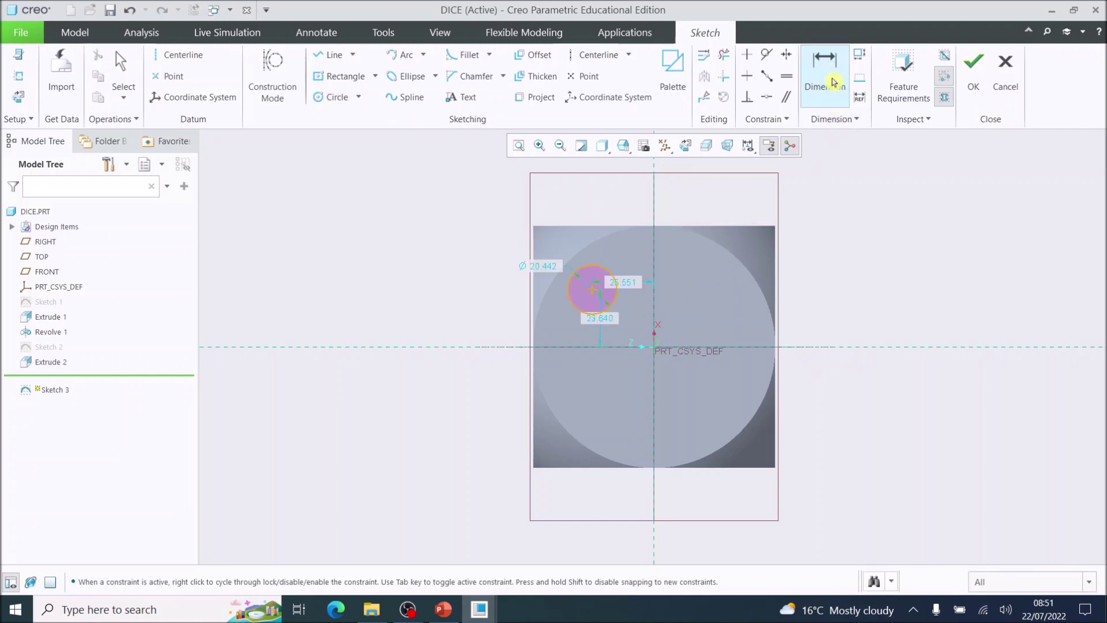
pyautogui.doubleClick(539, 266)
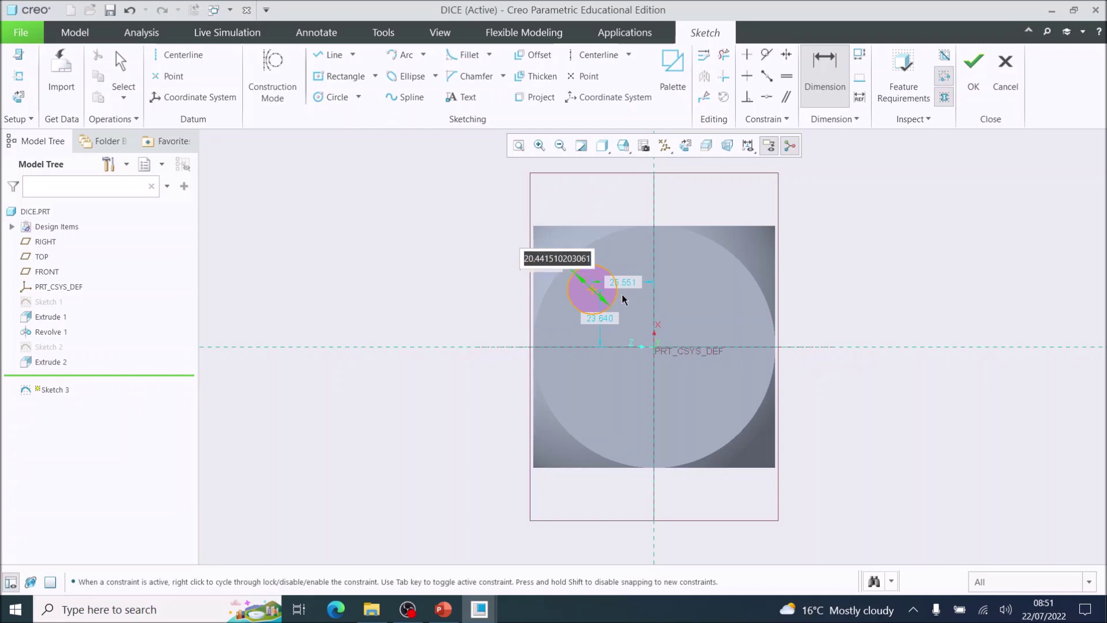
pyautogui.write('20')
pyautogui.press('Return')
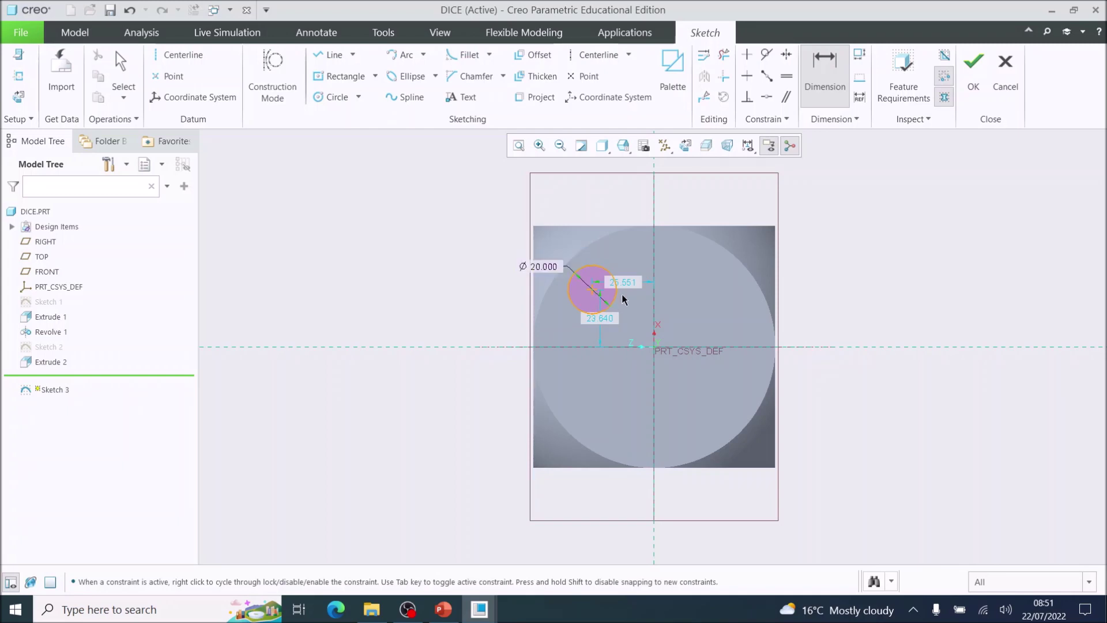
# Step: Set the circle centre's horizontal and vertical distances from the sketch axes to 25 each
pyautogui.scroll(2, 631, 300)
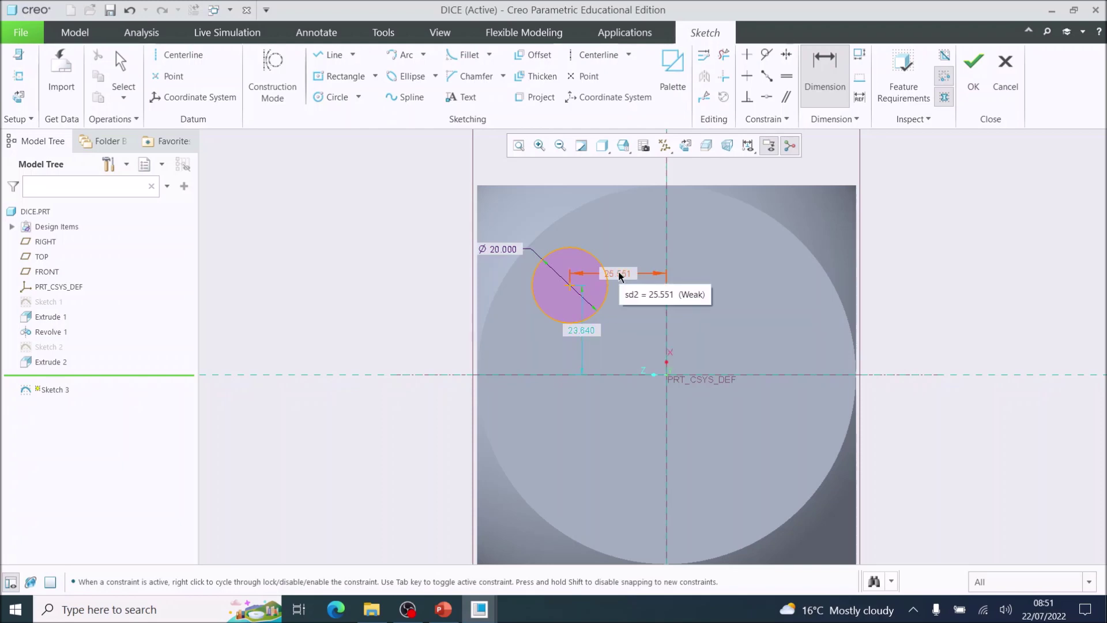
pyautogui.doubleClick(618, 274)
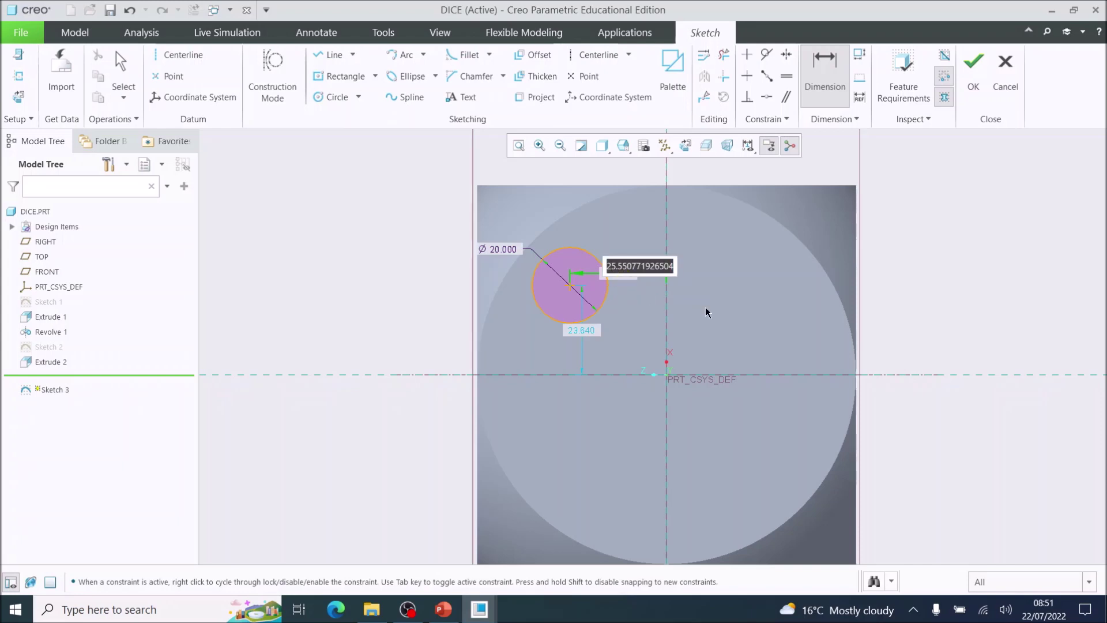
pyautogui.write('25')
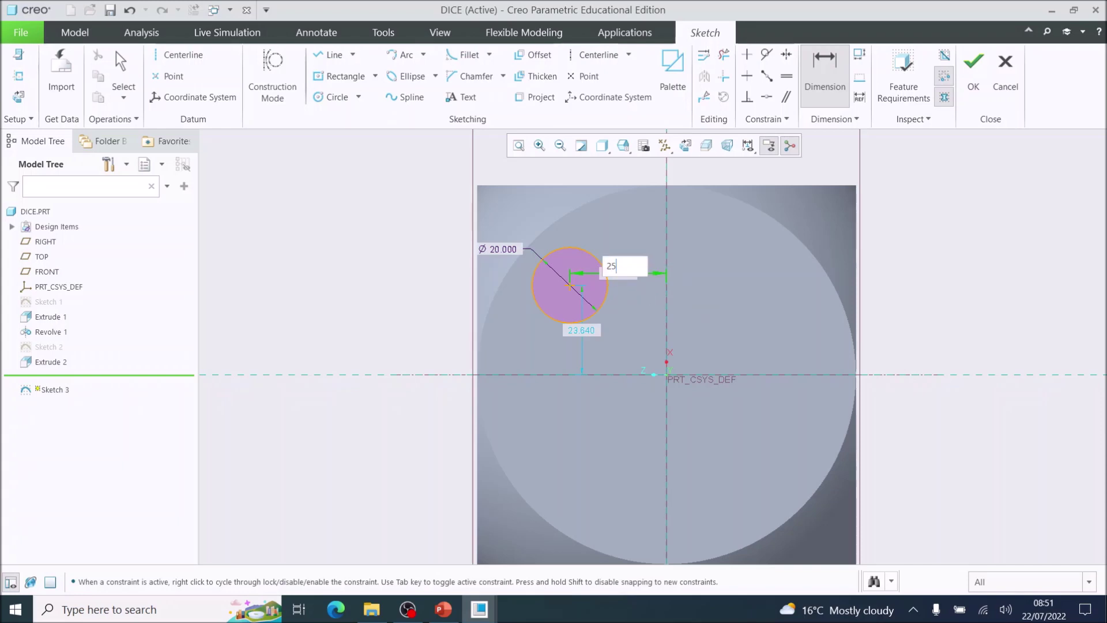
pyautogui.press('Return')
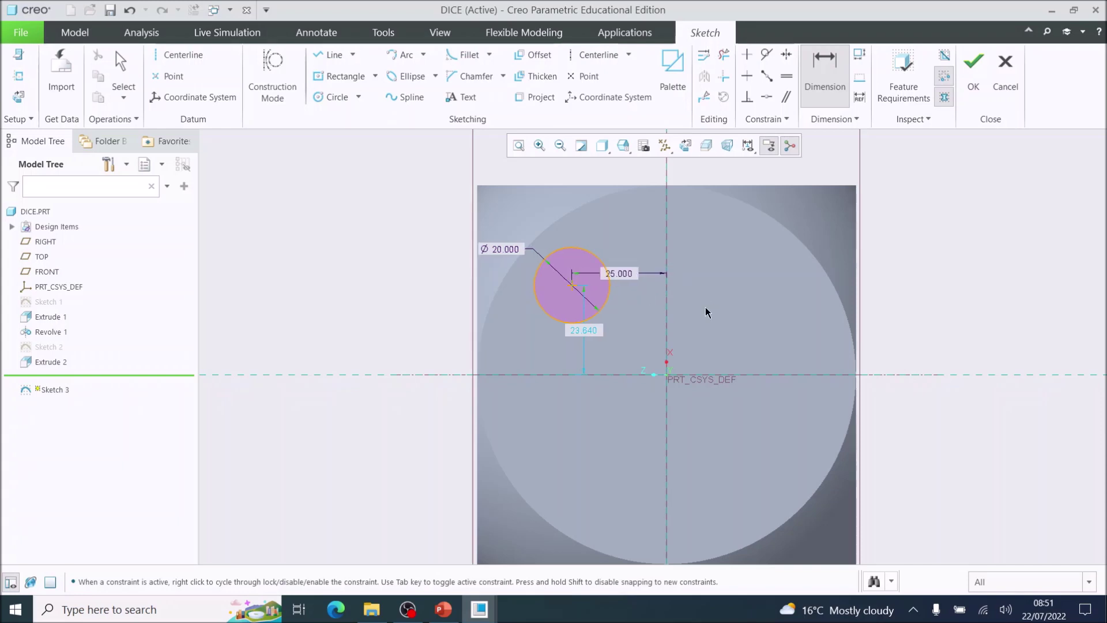
pyautogui.doubleClick(584, 331)
pyautogui.write('25')
pyautogui.press('Return')
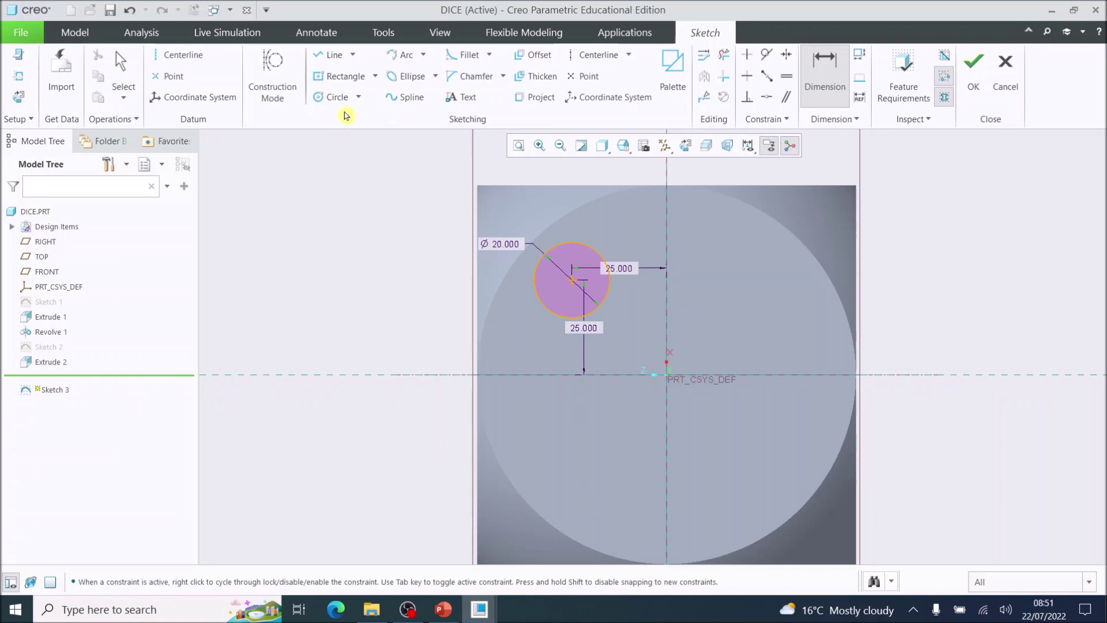
# Step: Draw a circle equal to the first below it on the horizontal axis, and a vertically aligned third circle about 45.9 in diameter further down
pyautogui.click(334, 97)
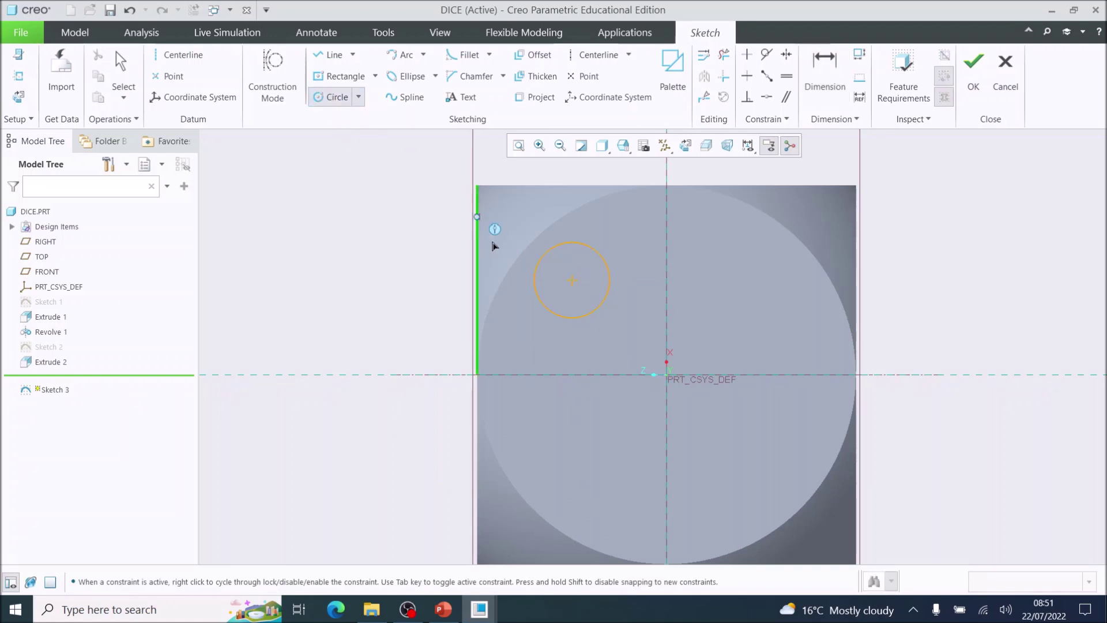
pyautogui.click(572, 375)
pyautogui.click(605, 371)
pyautogui.click(575, 487)
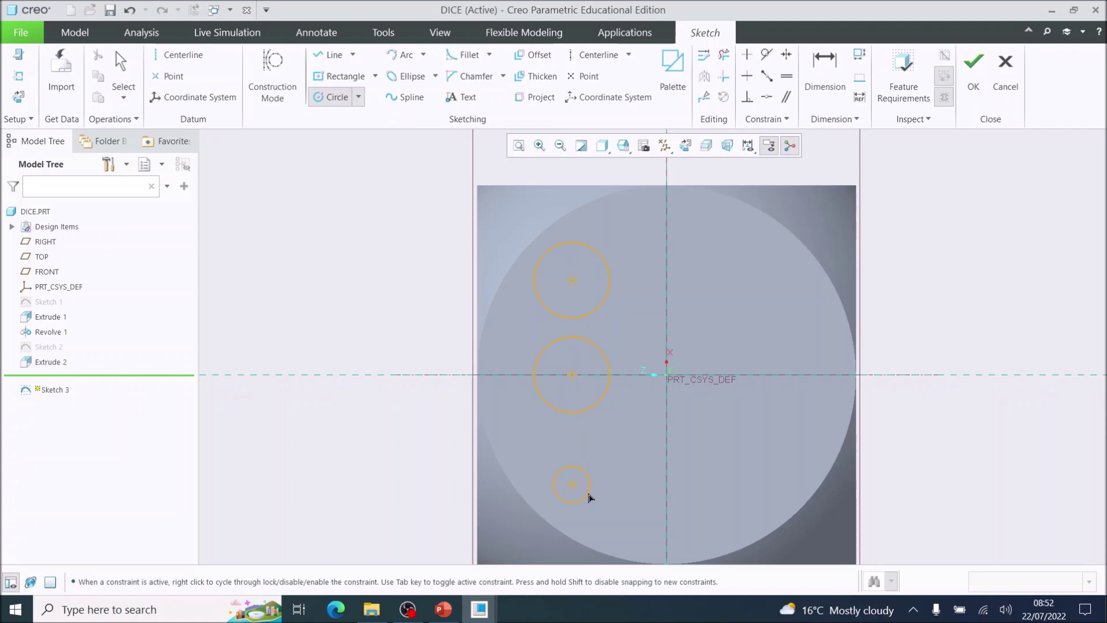
pyautogui.click(653, 522)
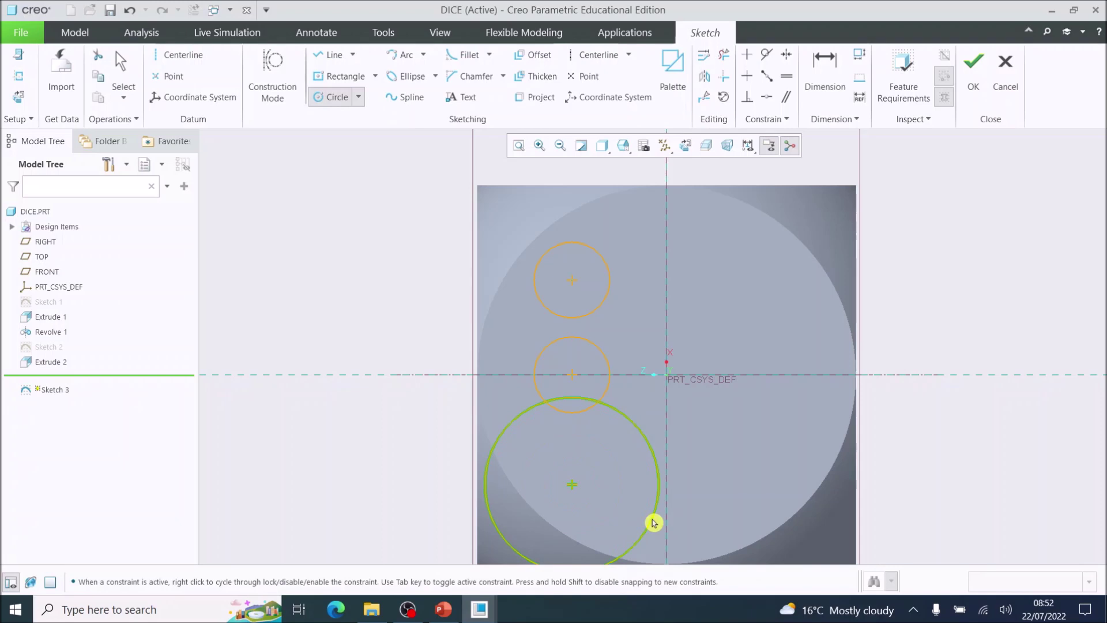
# Step: Set the lowest circle's diameter to 20 and its centre's distance from the middle circle's centre to 25
pyautogui.click(828, 68)
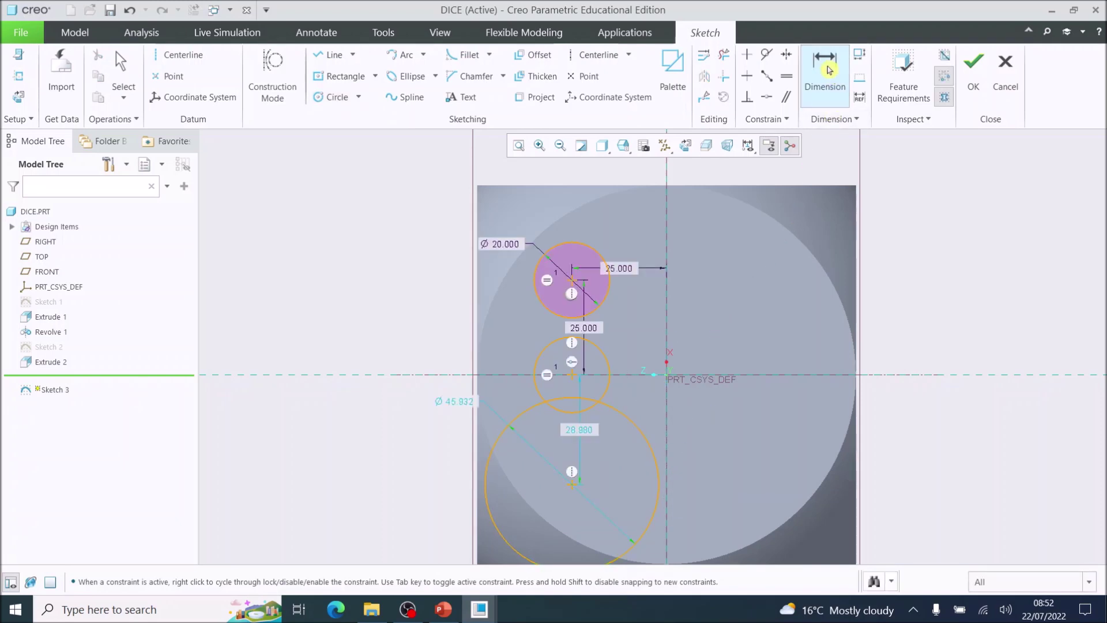
pyautogui.doubleClick(455, 403)
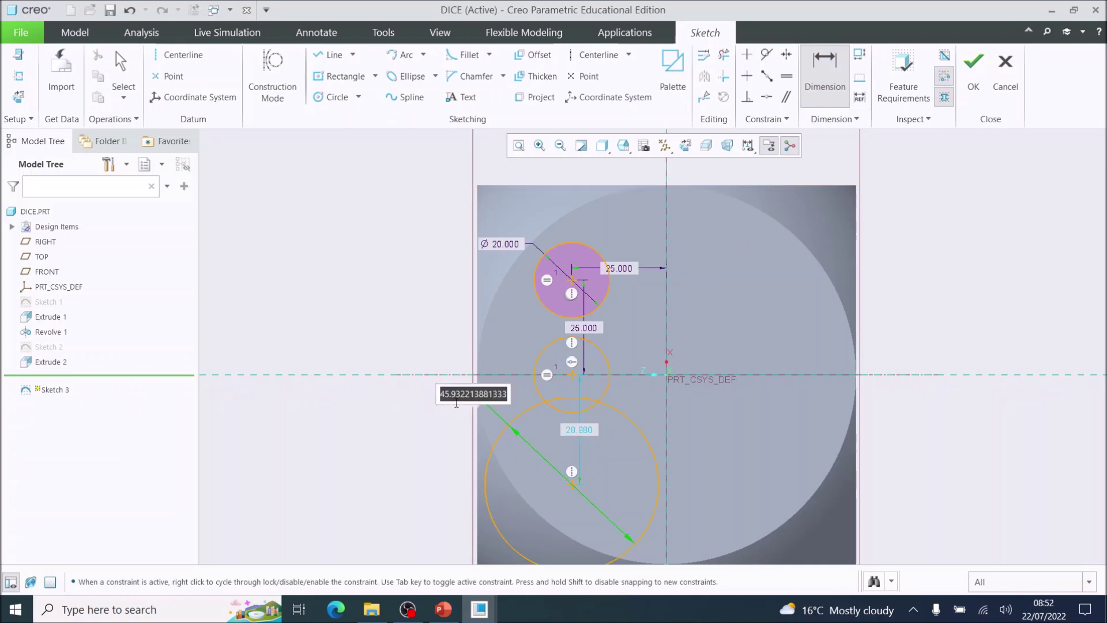
pyautogui.write('25')
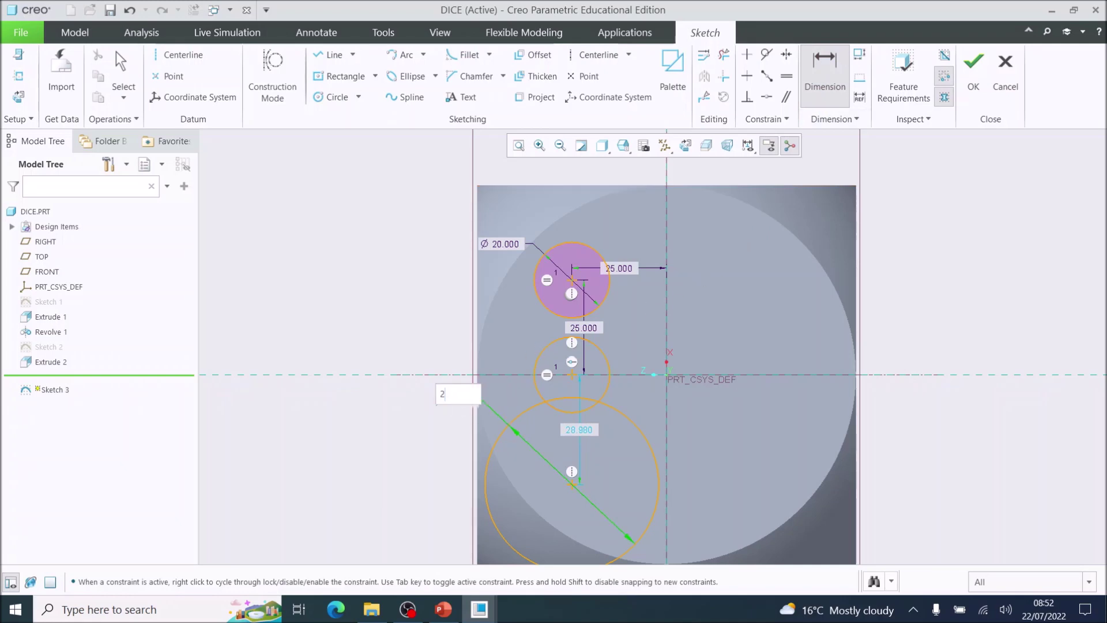
pyautogui.press('Return')
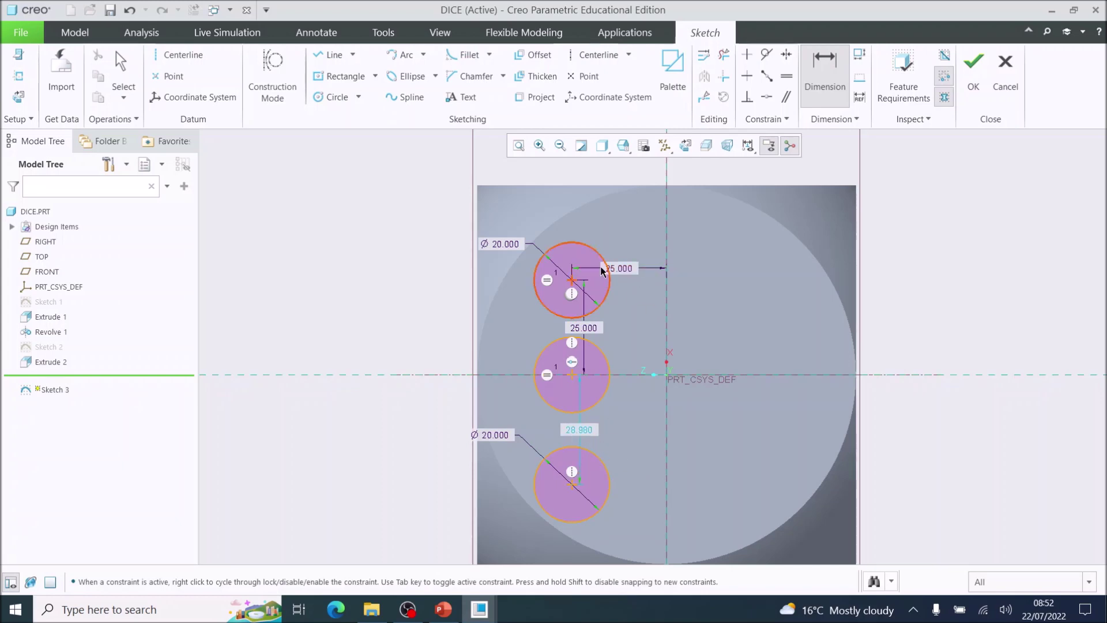
pyautogui.doubleClick(578, 430)
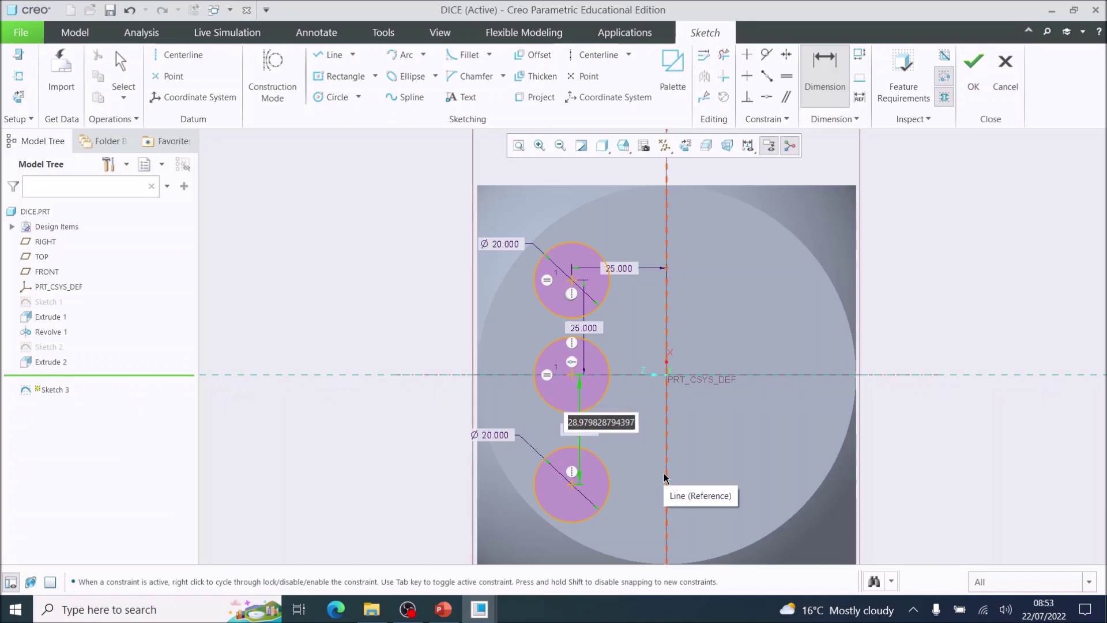
pyautogui.write('25')
pyautogui.press('Return')
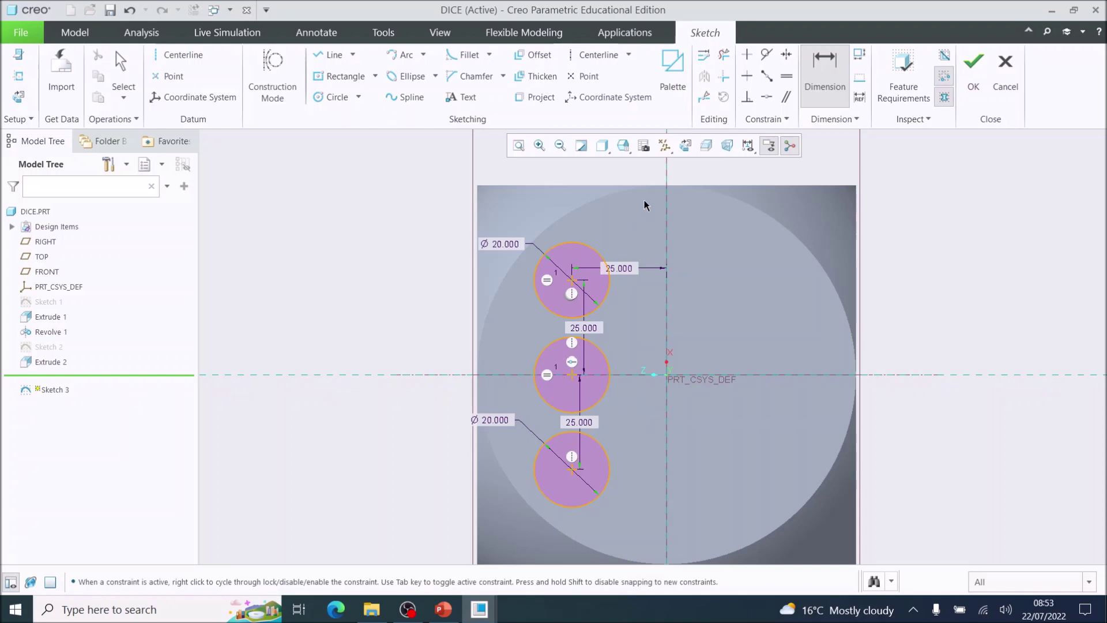
# Step: Draw a vertical centerline through the sketch origin along the vertical reference
pyautogui.click(176, 56)
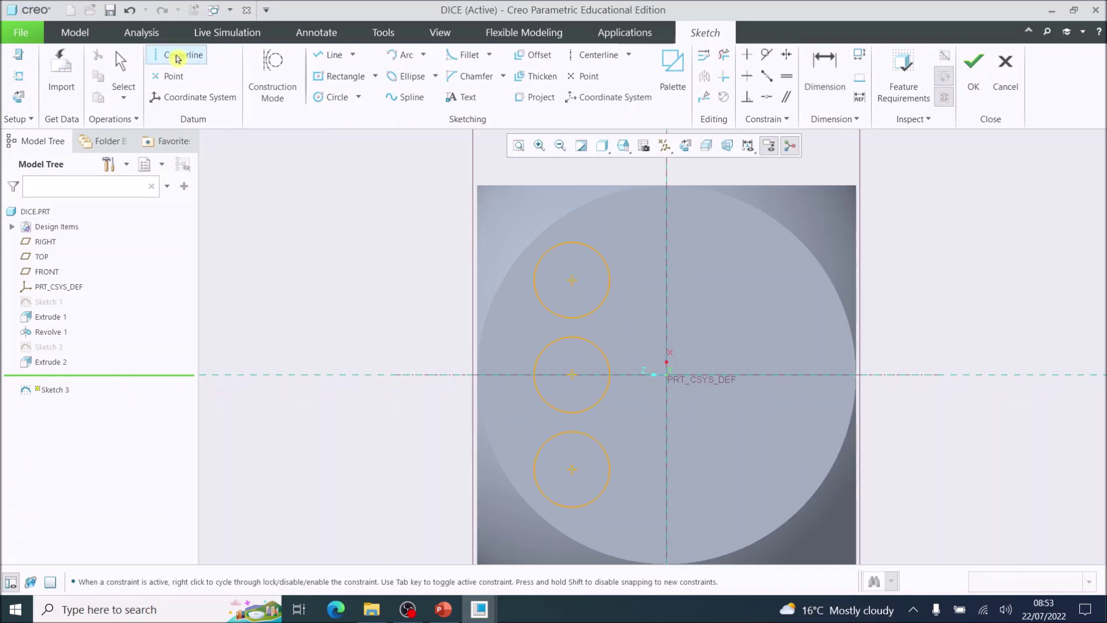
pyautogui.click(667, 216)
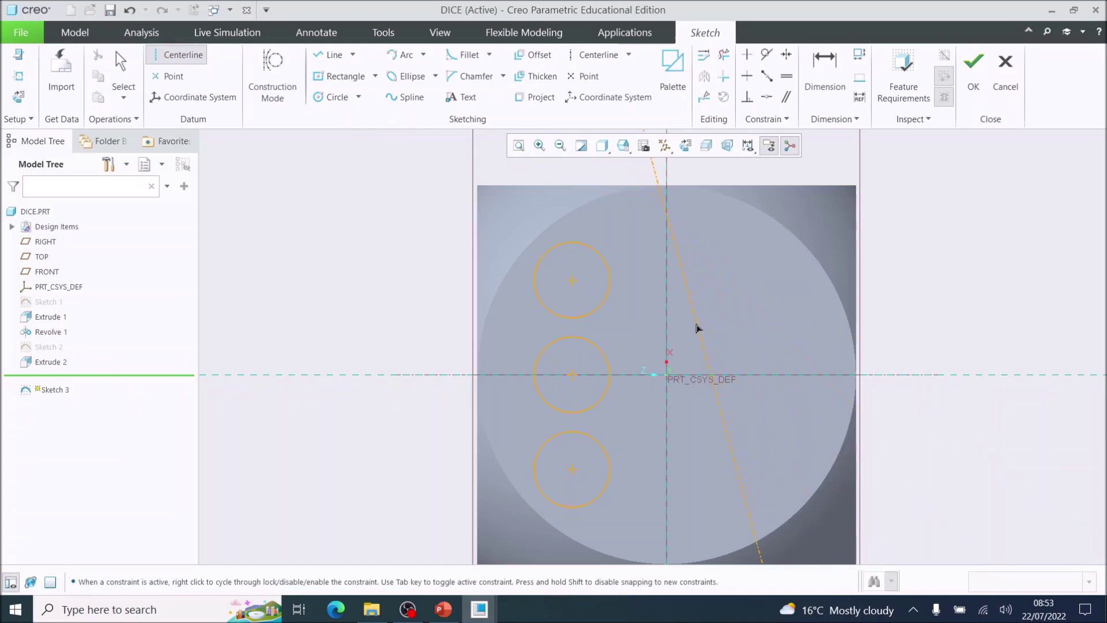
pyautogui.click(676, 343)
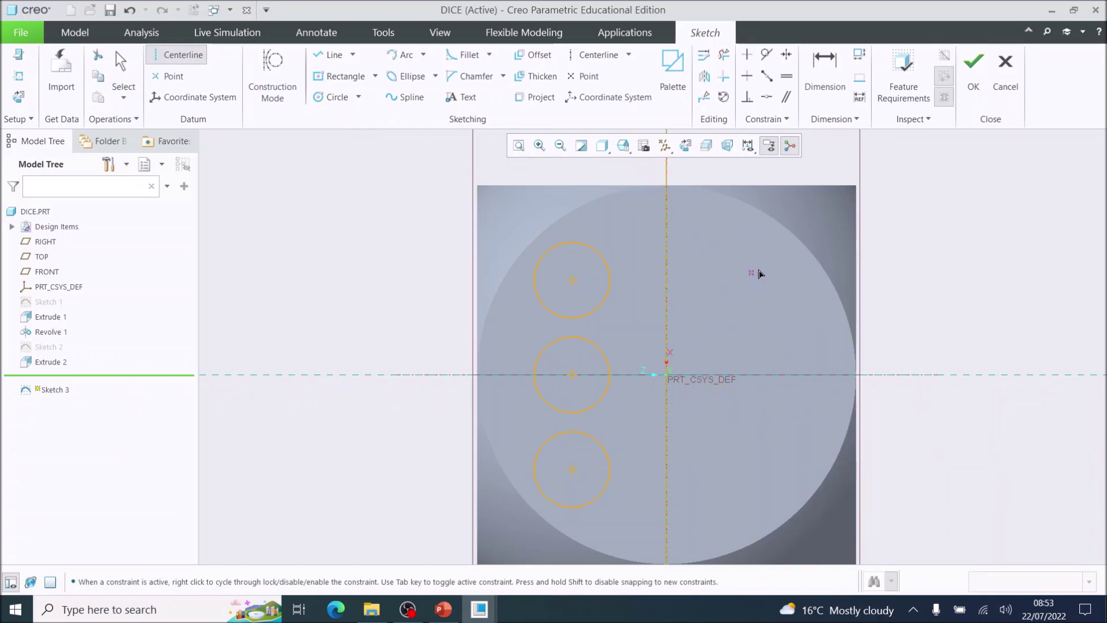
# Step: Mirror the three circles about the vertical centerline and finish the sketch
pyautogui.click(123, 62)
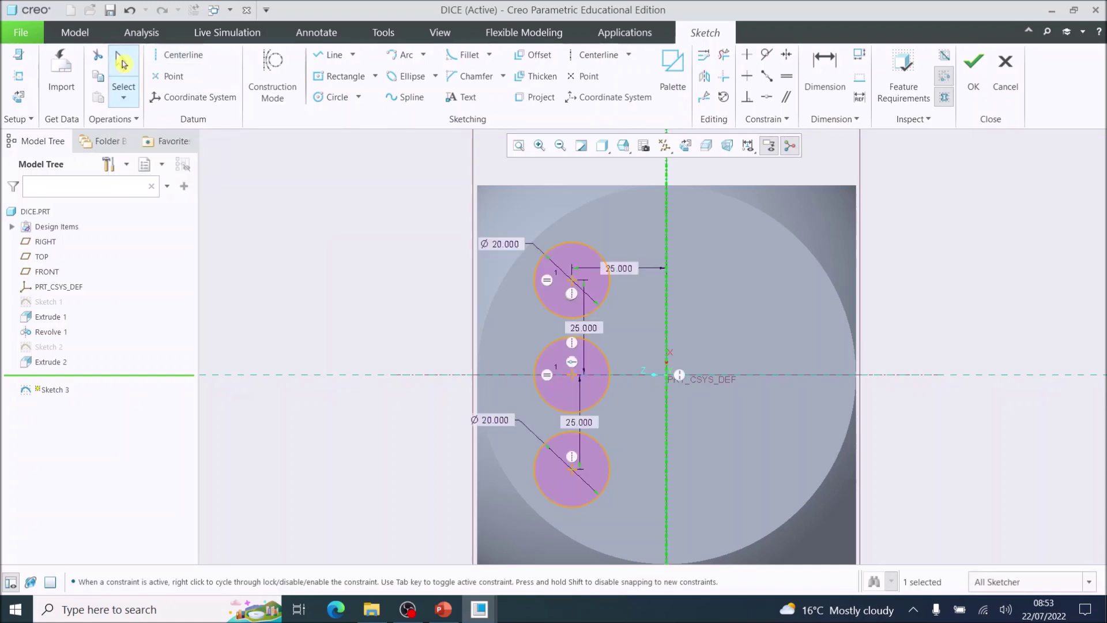
pyautogui.moveTo(464, 214)
pyautogui.mouseDown()
pyautogui.moveTo(625, 339)
pyautogui.moveTo(652, 458)
pyautogui.moveTo(649, 531)
pyautogui.mouseUp()
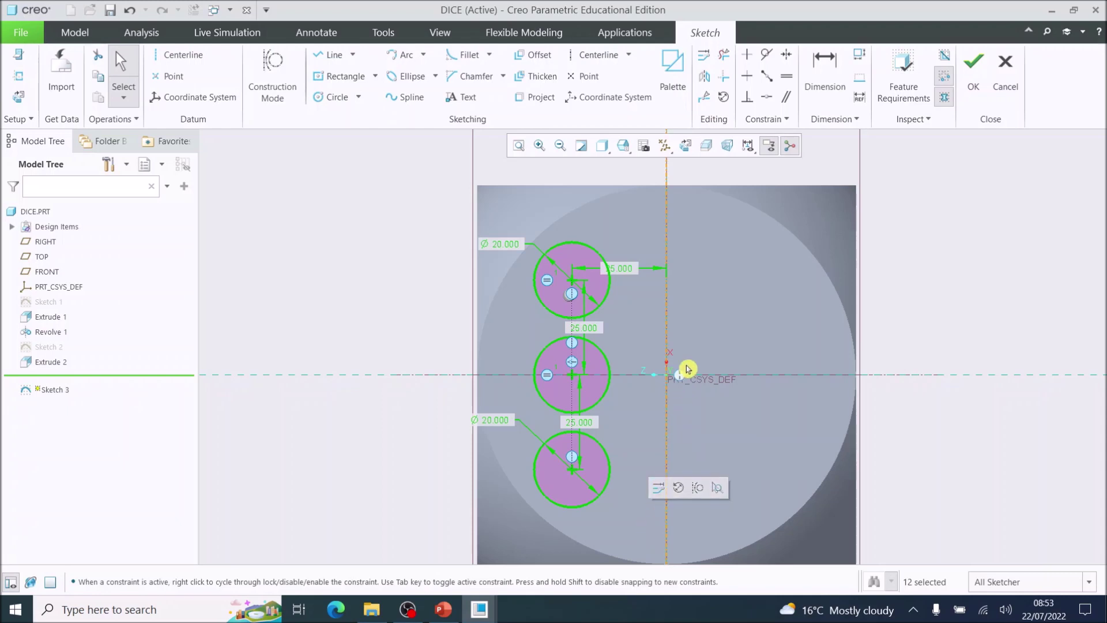
pyautogui.click(711, 82)
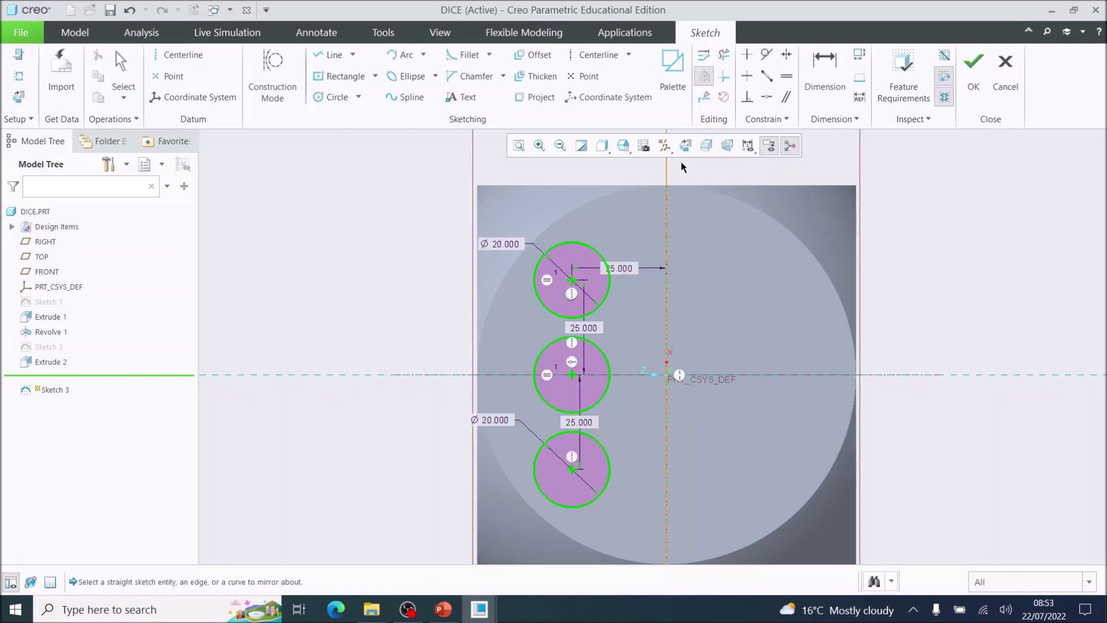
pyautogui.click(667, 199)
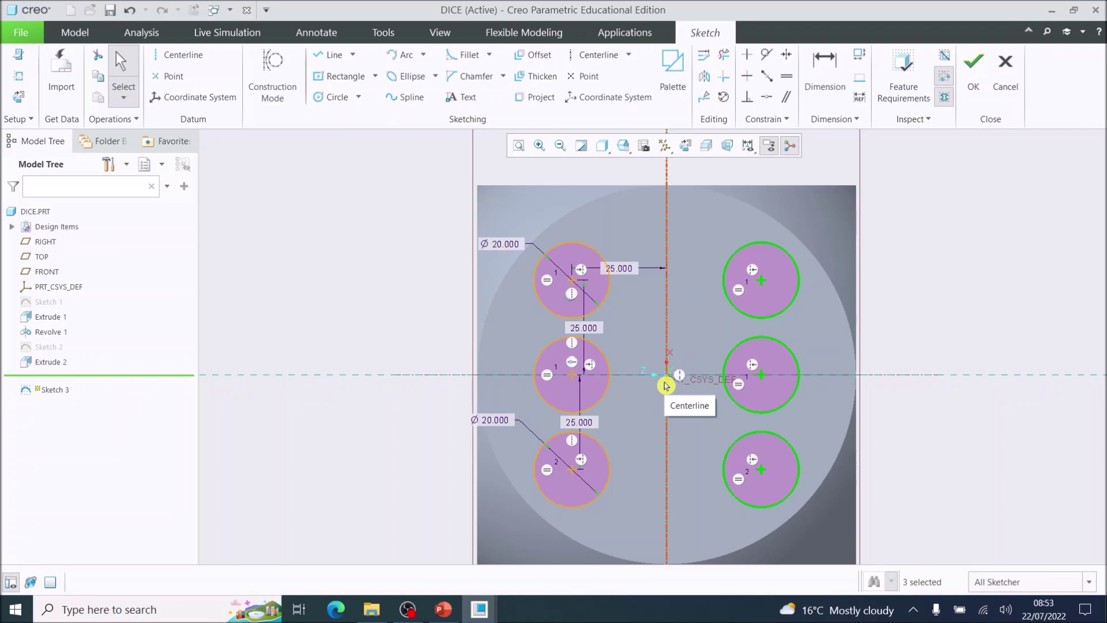
pyautogui.click(975, 67)
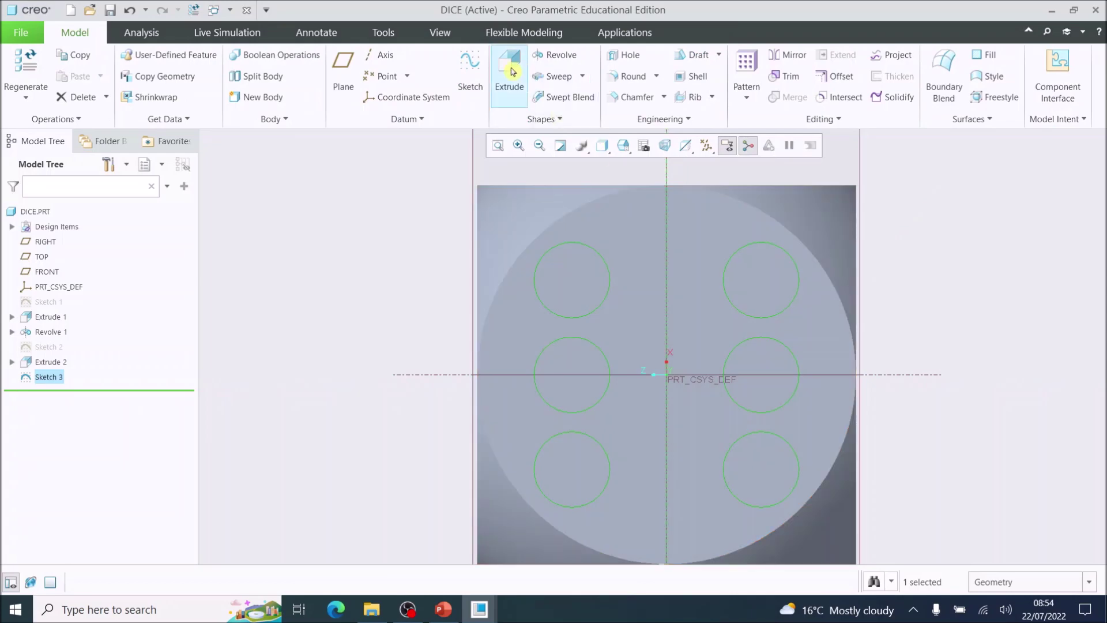
# Step: Extrude the six circles into the die as a material-removing cut with a depth of 7
pyautogui.click(511, 70)
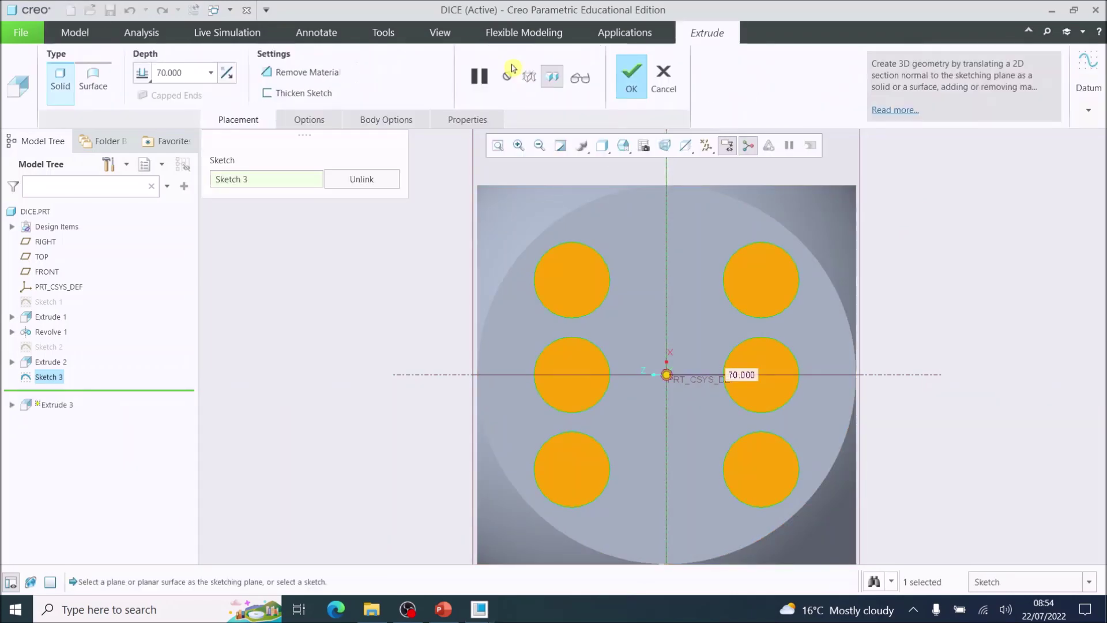
pyautogui.hotkey('ctrl', 'd')
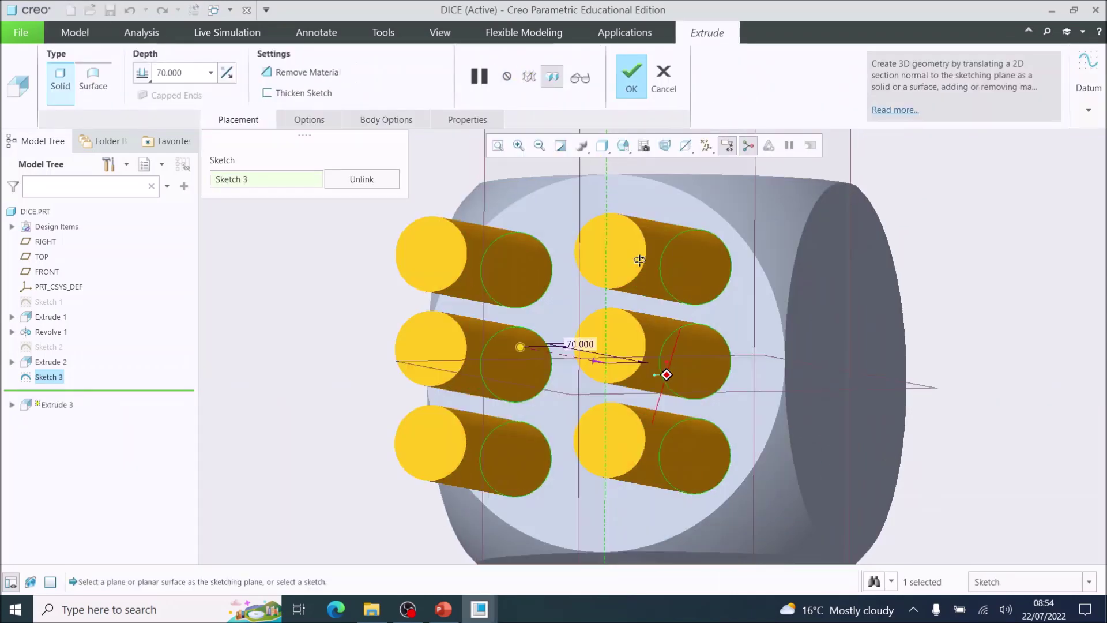
pyautogui.moveTo(468, 318)
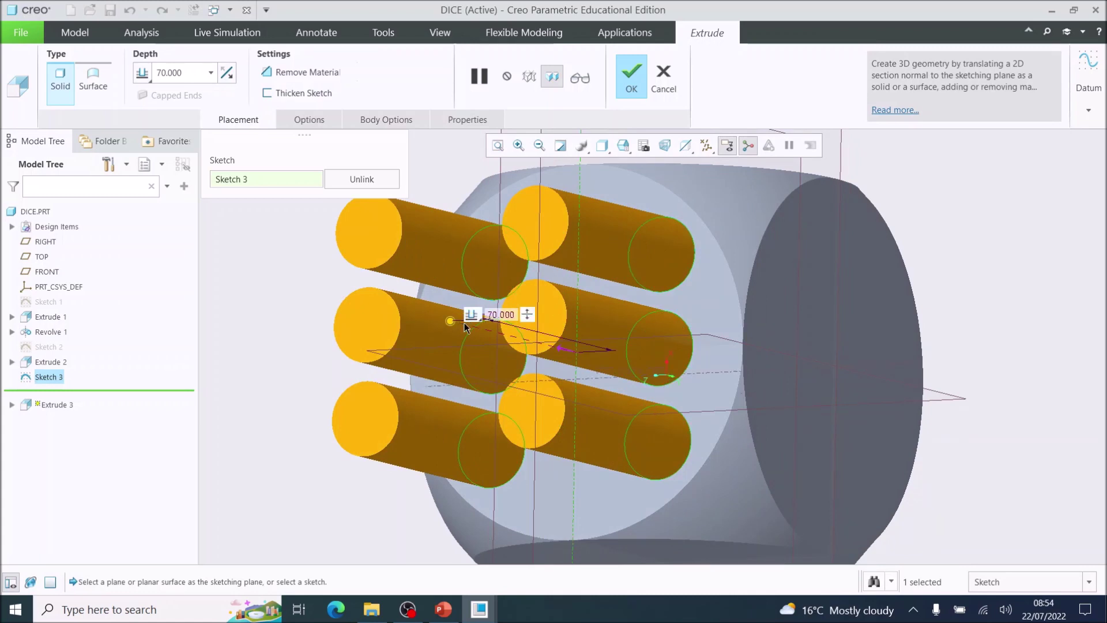
pyautogui.moveTo(451, 323); pyautogui.dragTo(591, 372)
pyautogui.moveTo(685, 365)
pyautogui.doubleClick(684, 363)
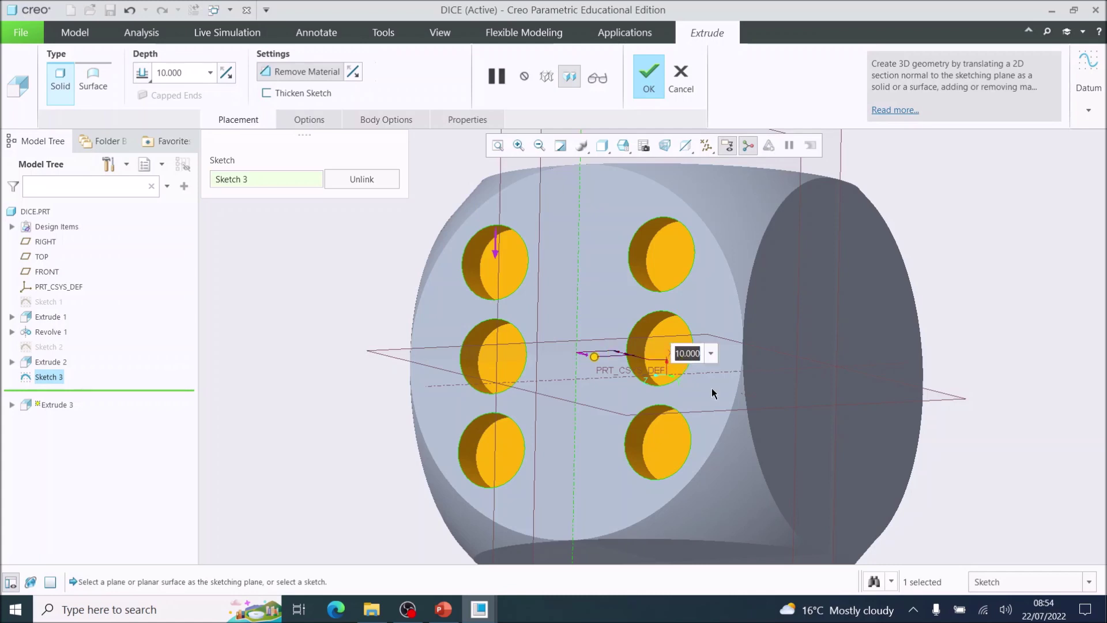
pyautogui.write('7')
pyautogui.press('Return')
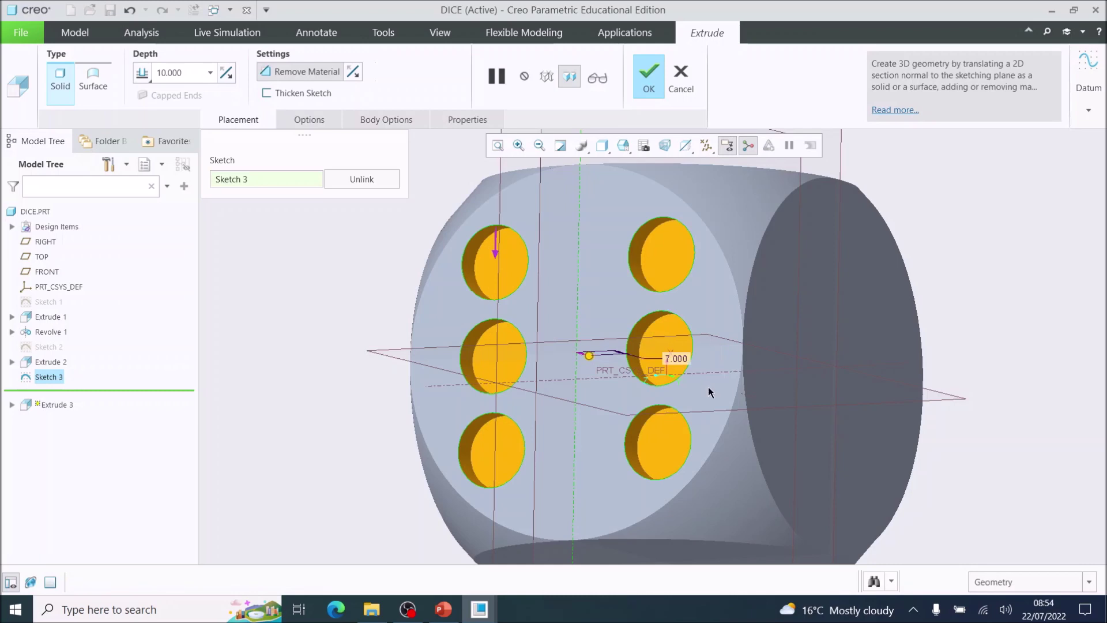
pyautogui.click(649, 76)
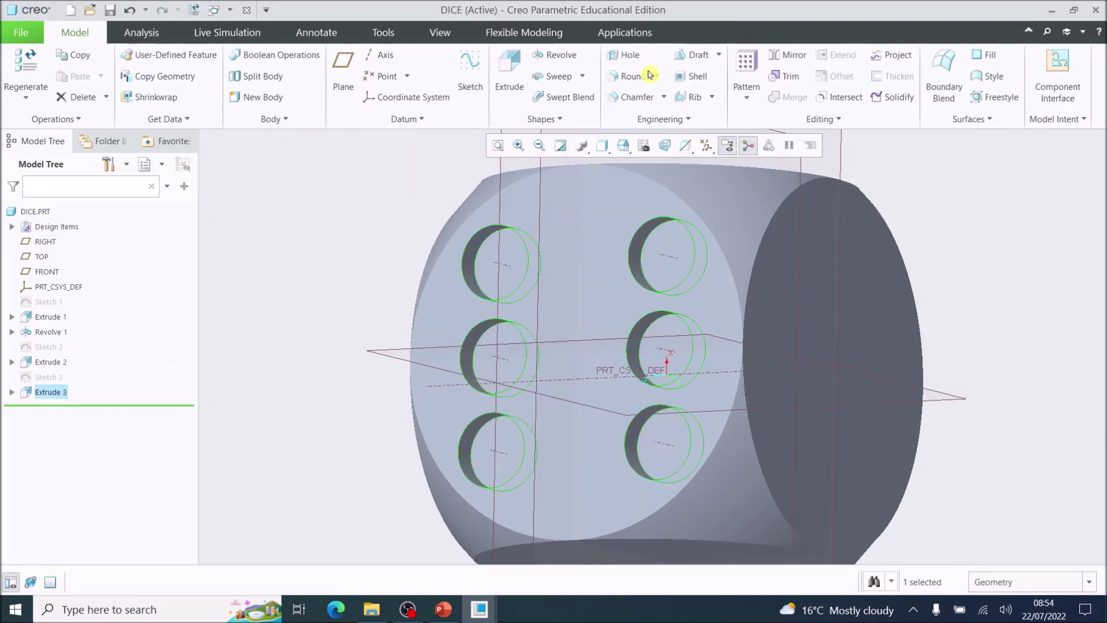
# Step: Return the model to the standard orientation and start a sketch on the right-hand flat side face of the die
pyautogui.moveTo(746, 338)
pyautogui.mouseDown(button='middle')
pyautogui.moveTo(630, 295)
pyautogui.moveTo(754, 328)
pyautogui.moveTo(600, 284)
pyautogui.mouseUp(button='middle')
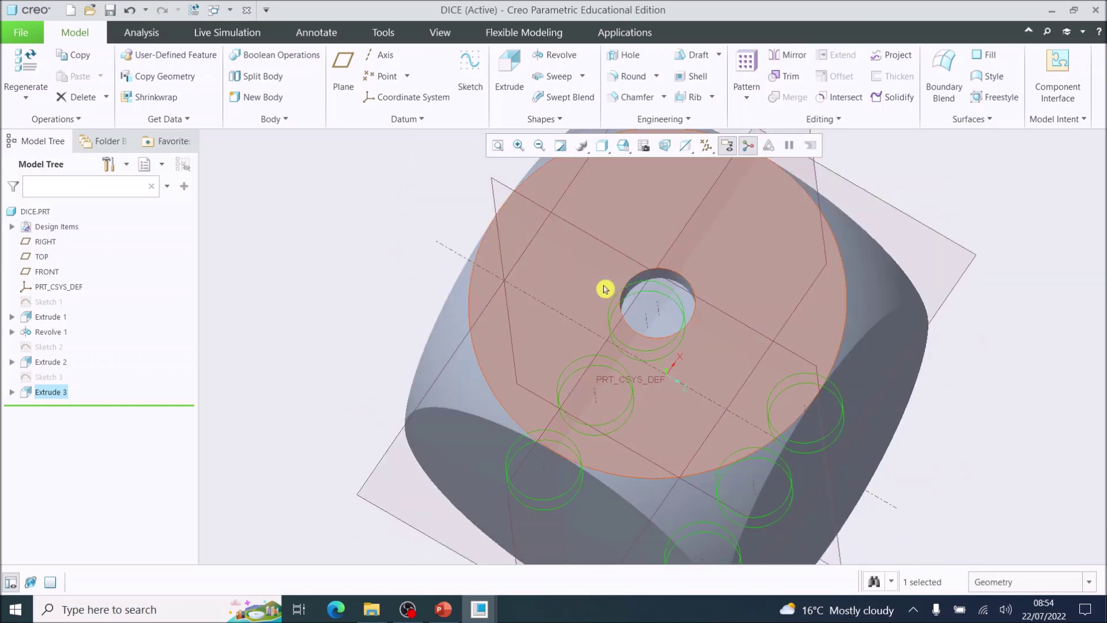
pyautogui.click(623, 145)
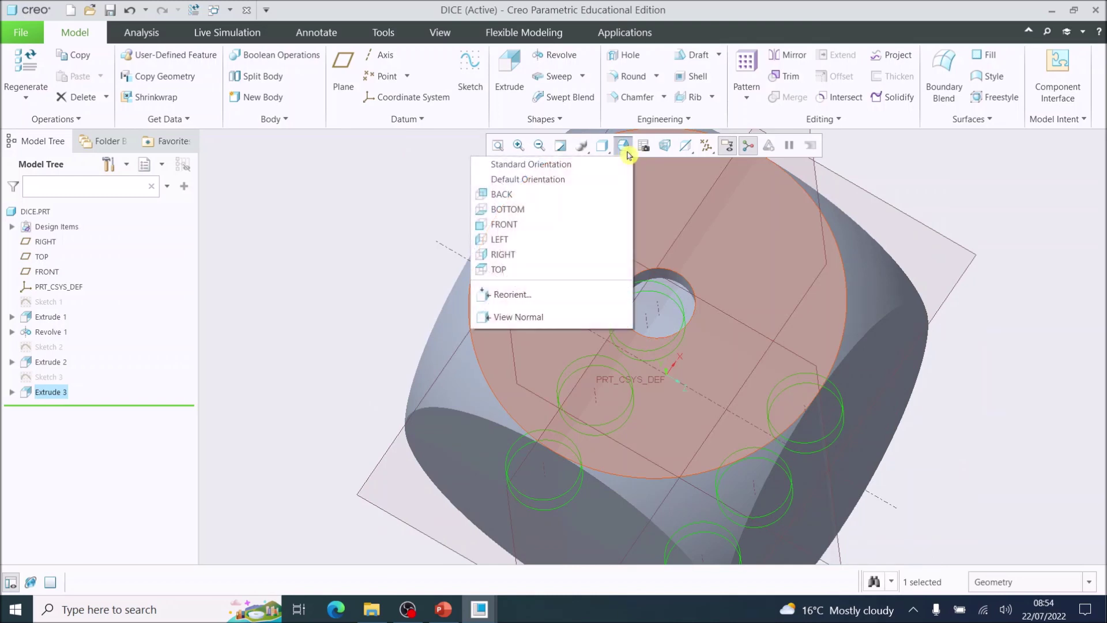
pyautogui.click(546, 164)
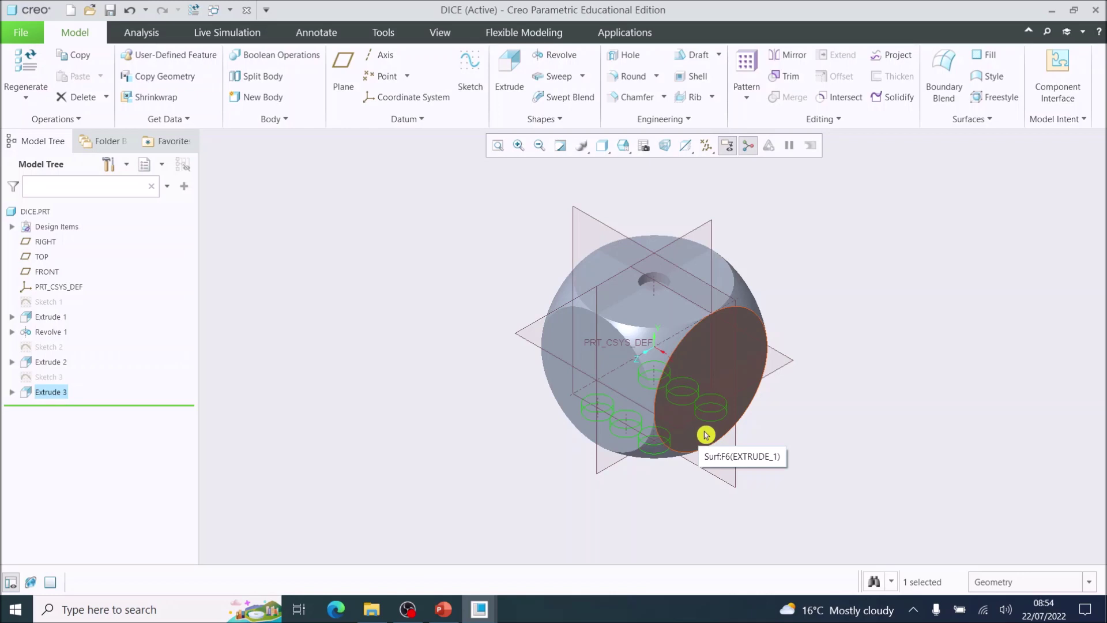
pyautogui.rightClick(700, 436)
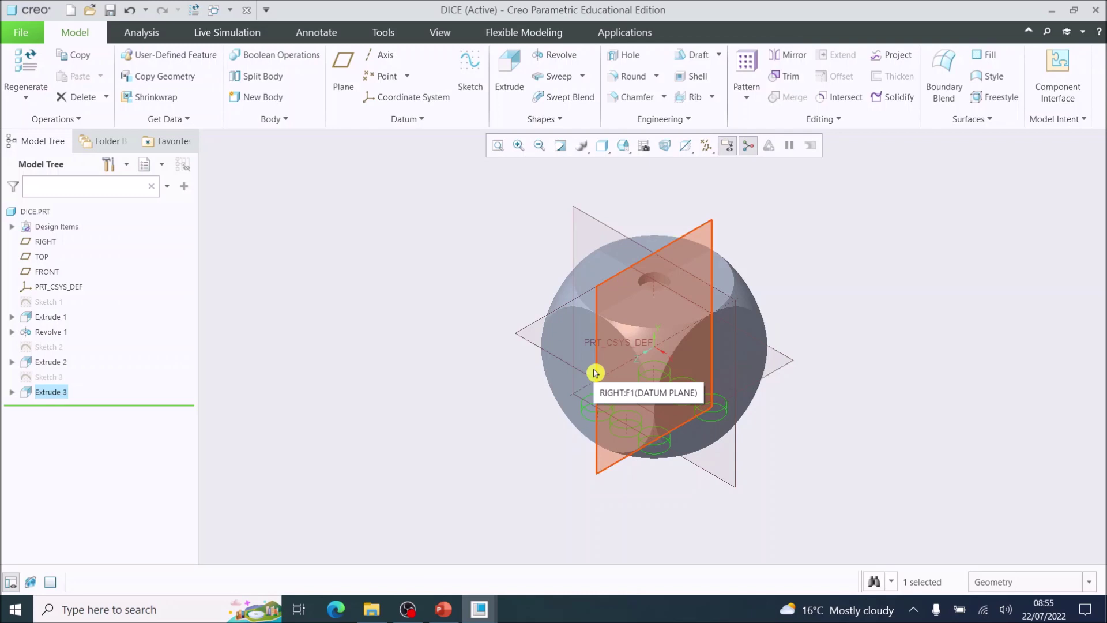
pyautogui.rightClick(732, 360)
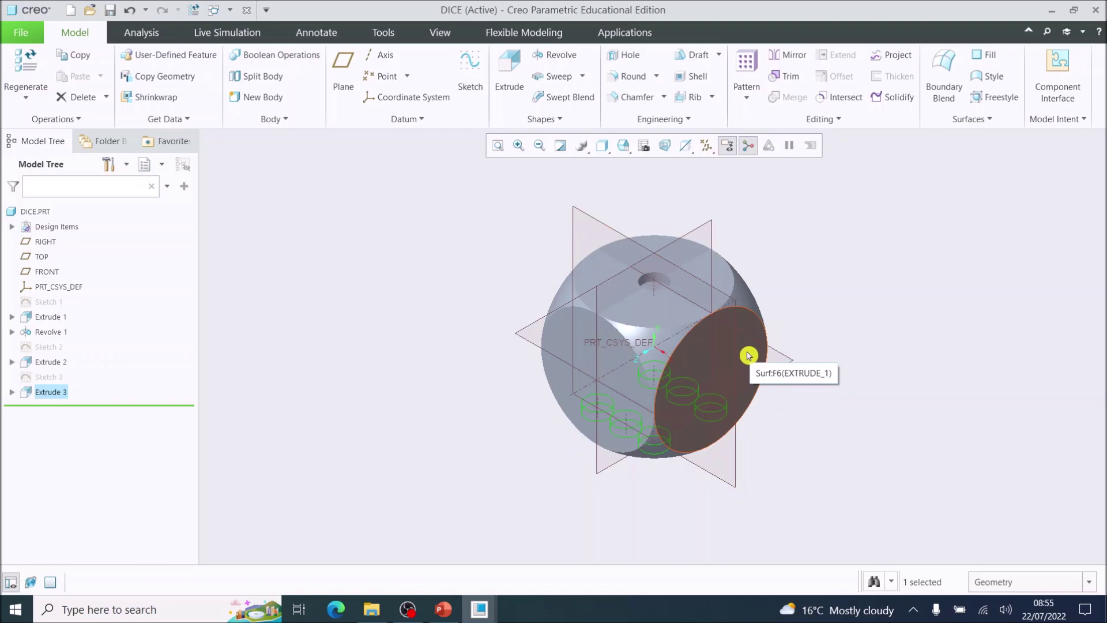
pyautogui.click(749, 355)
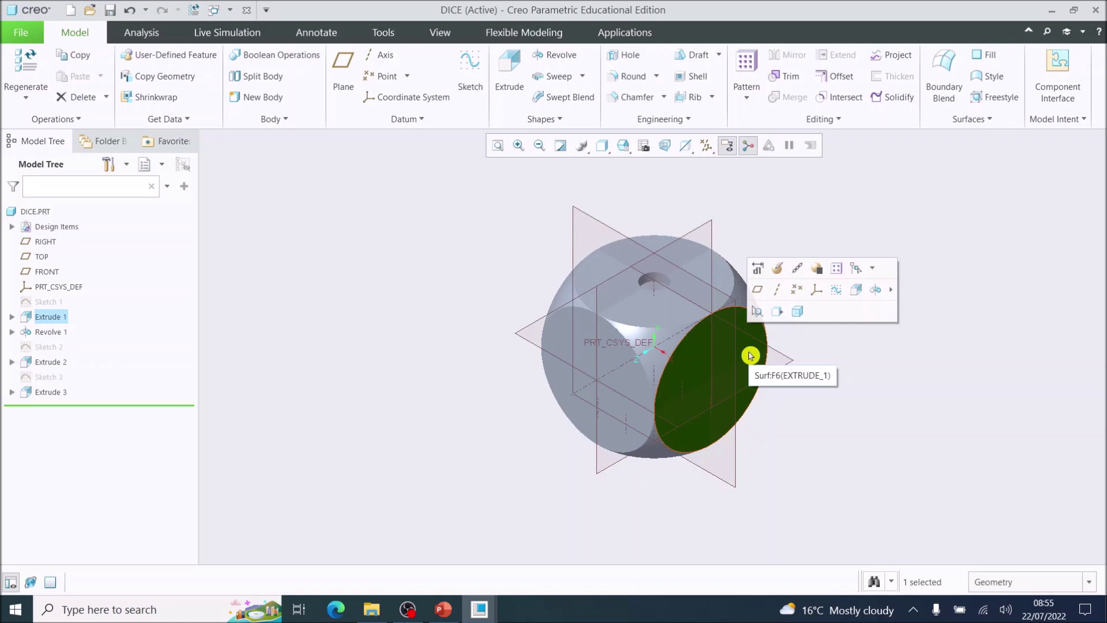
pyautogui.click(476, 67)
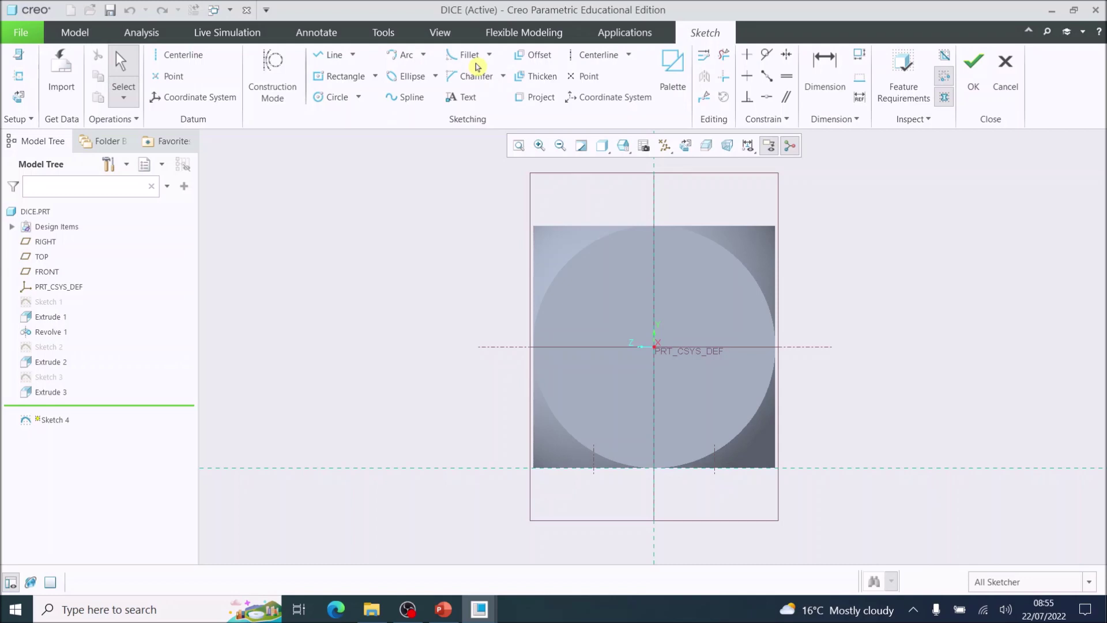
# Step: Draw a circle about 26.5 in diameter in the upper-left area of the side face
pyautogui.click(321, 100)
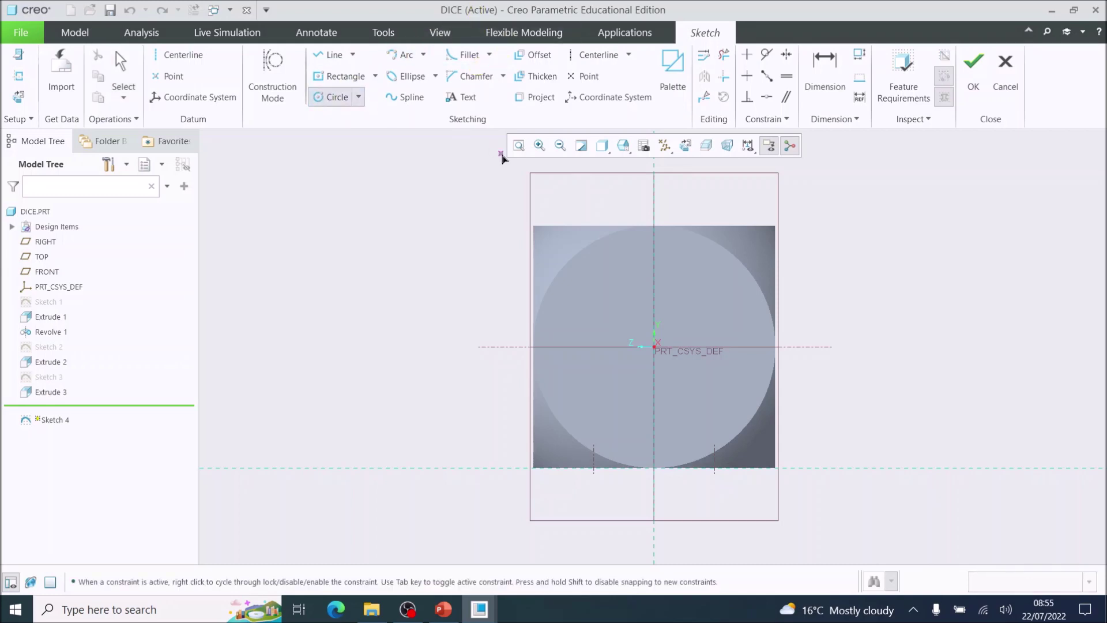
pyautogui.click(592, 291)
pyautogui.click(619, 308)
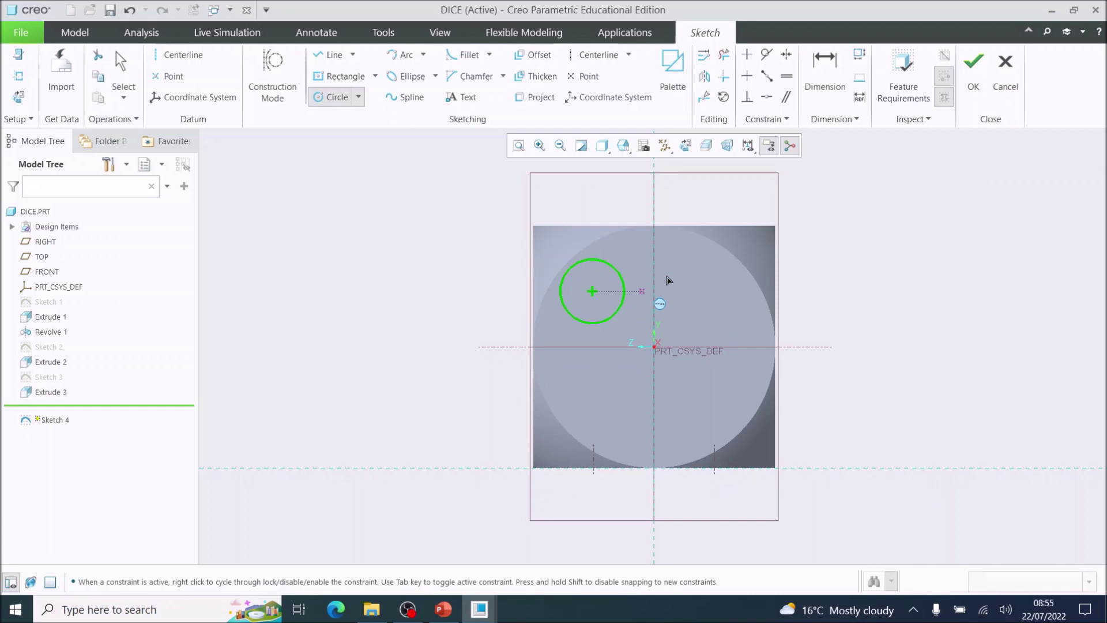
# Step: Set the circle's diameter to 20 and the horizontal distance from its center to the vertical reference to 25
pyautogui.click(825, 64)
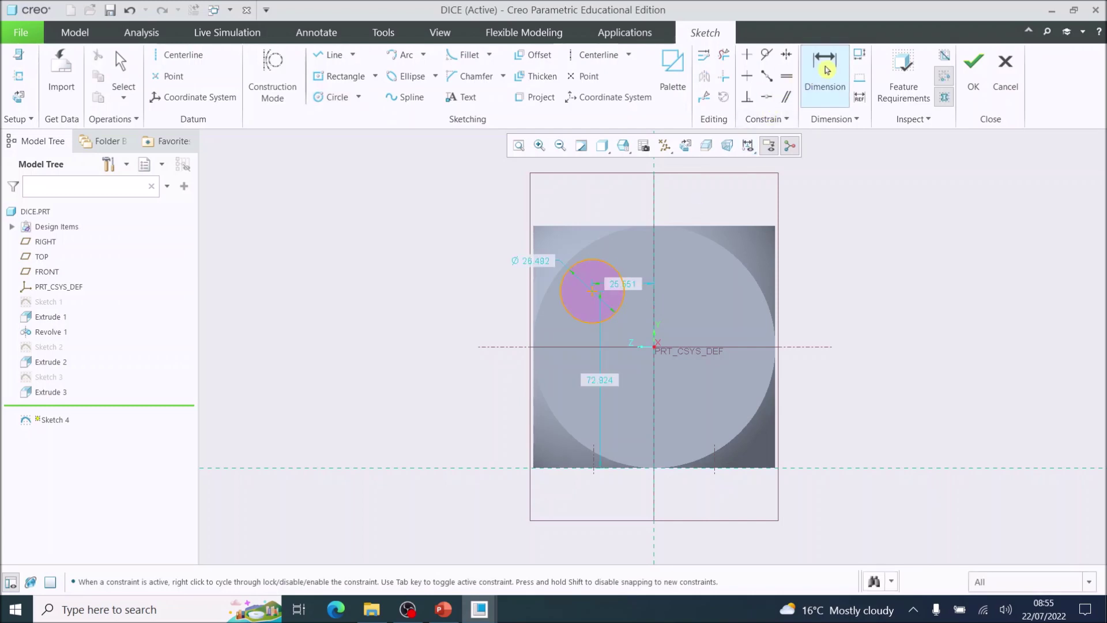
pyautogui.doubleClick(535, 262)
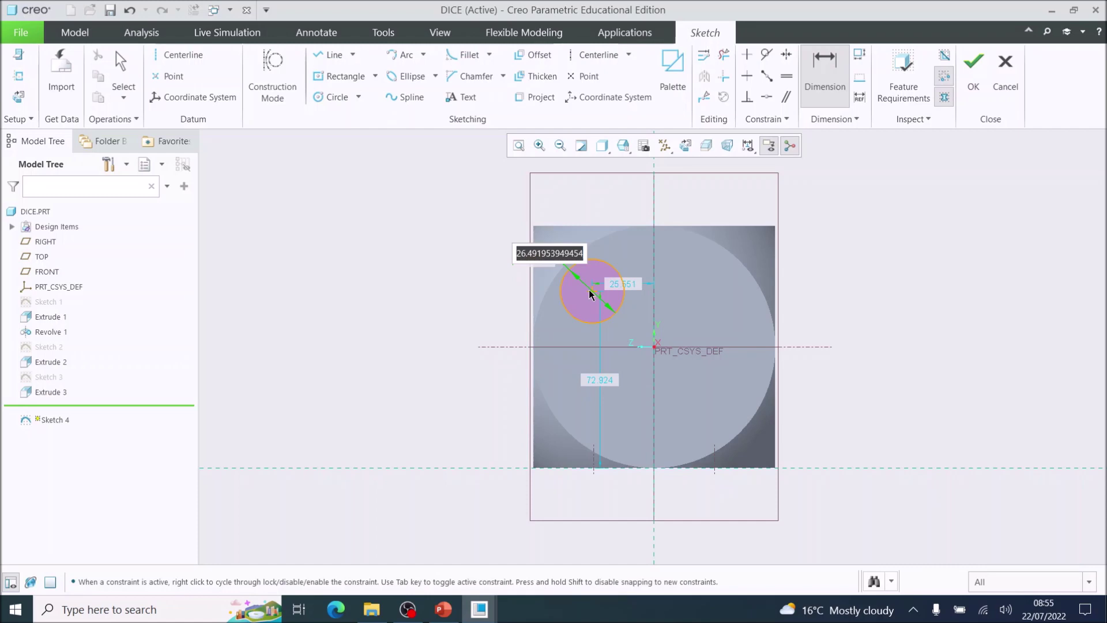
pyautogui.write('20')
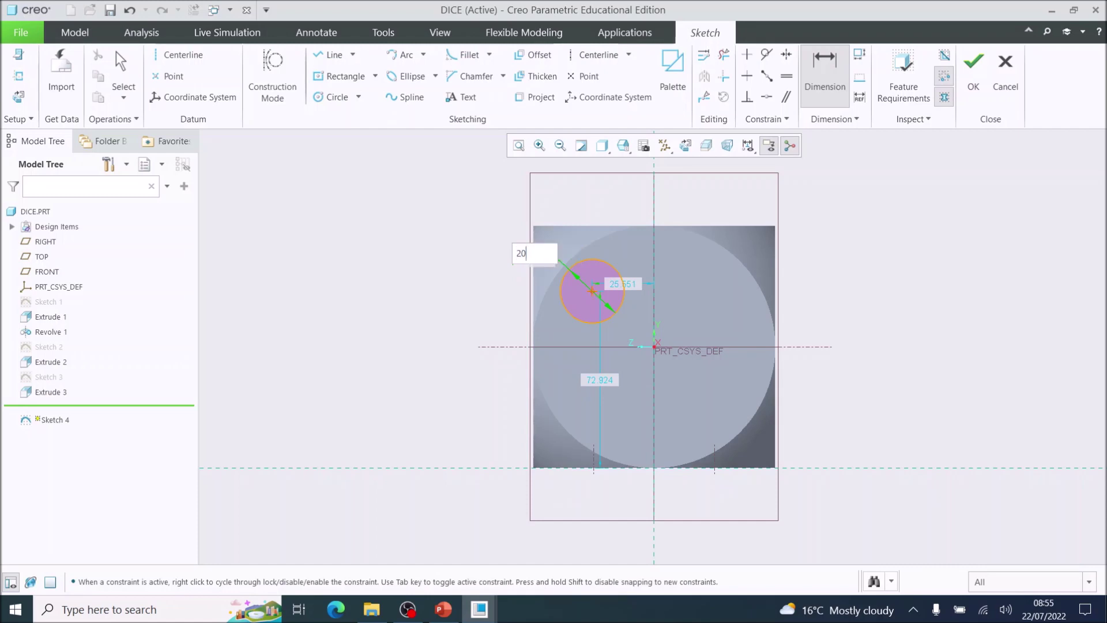
pyautogui.press('Return')
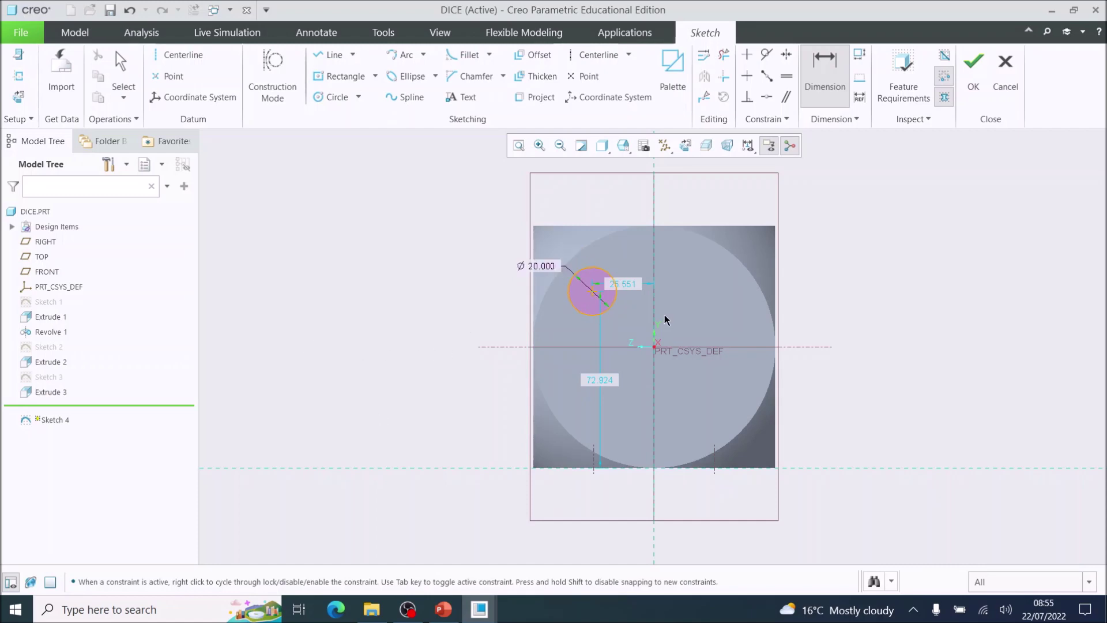
pyautogui.doubleClick(627, 286)
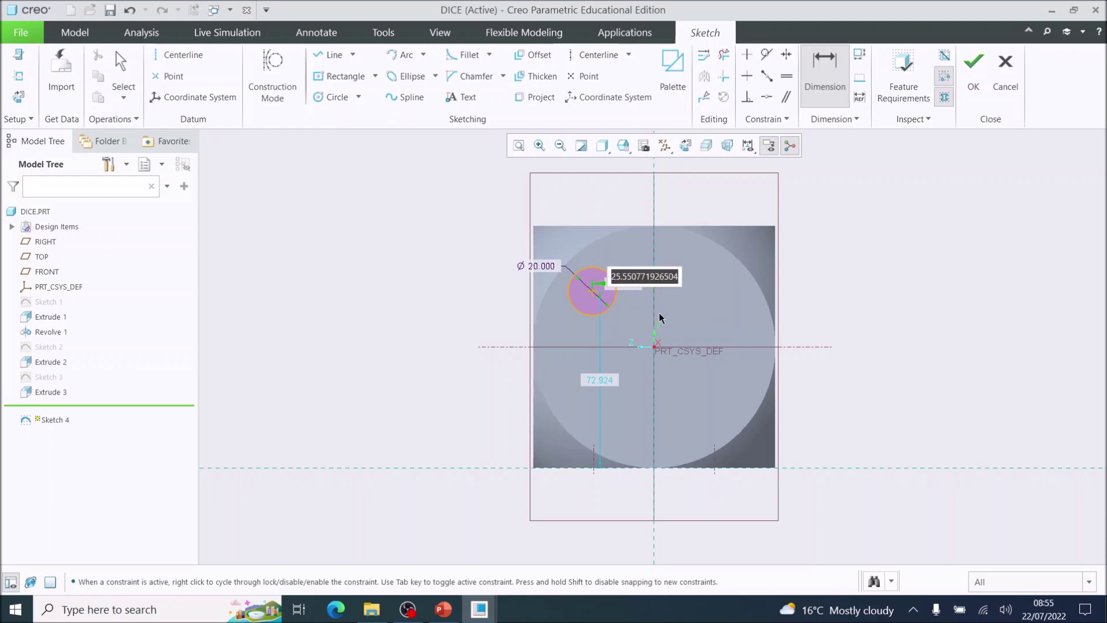
pyautogui.write('2')
pyautogui.write('5')
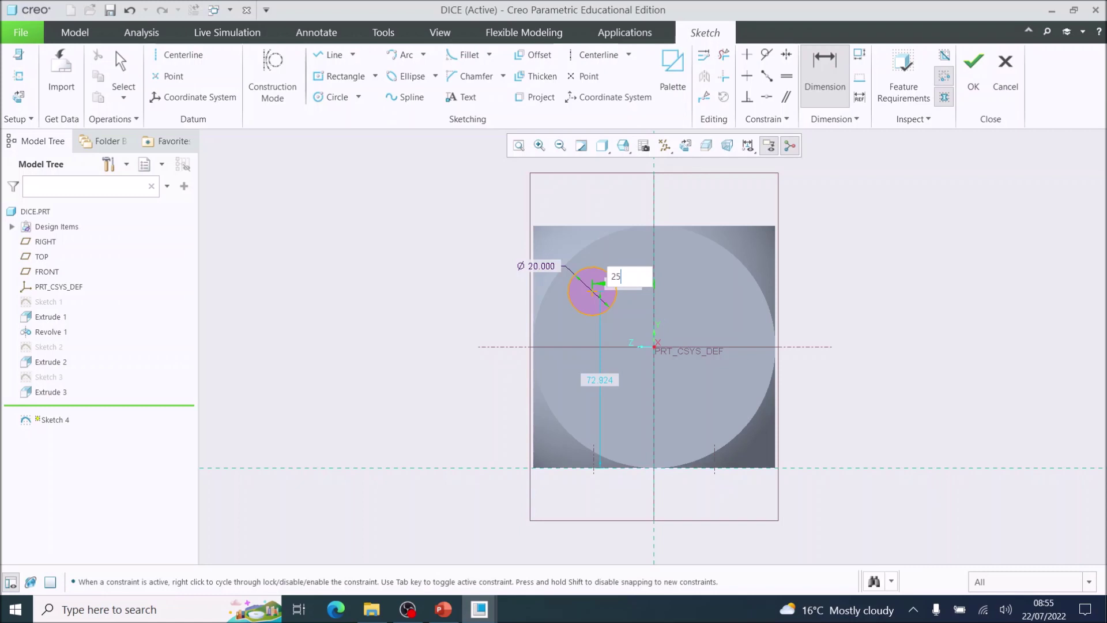
pyautogui.press('Return')
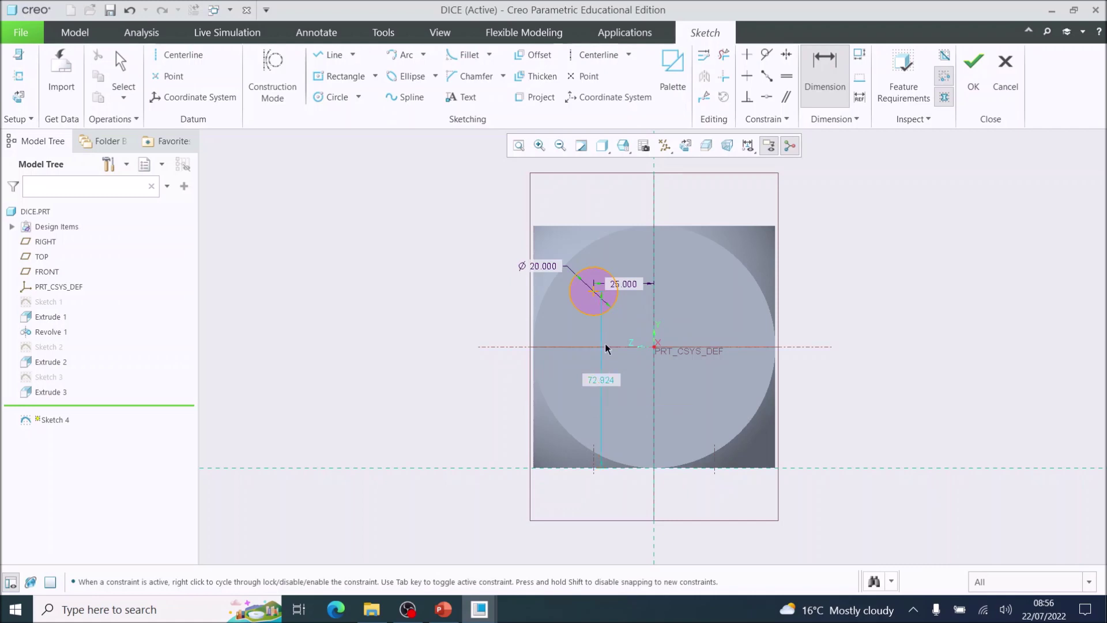
# Step: Dimension the circle's center from the horizontal reference through the middle of the face and set that distance to 25
pyautogui.click(594, 295)
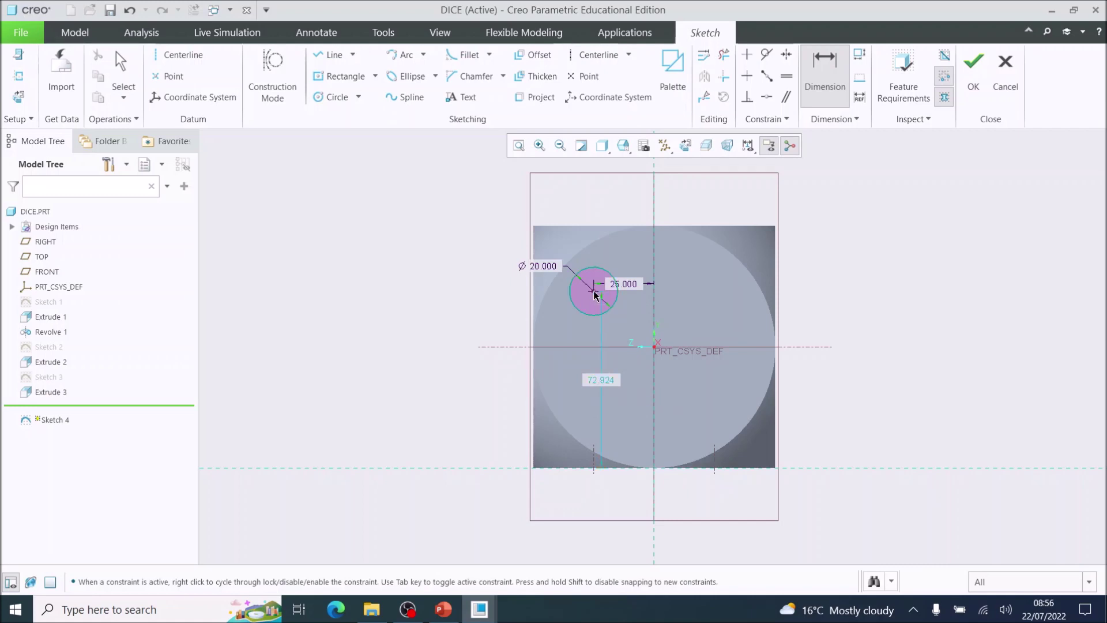
pyautogui.click(584, 347)
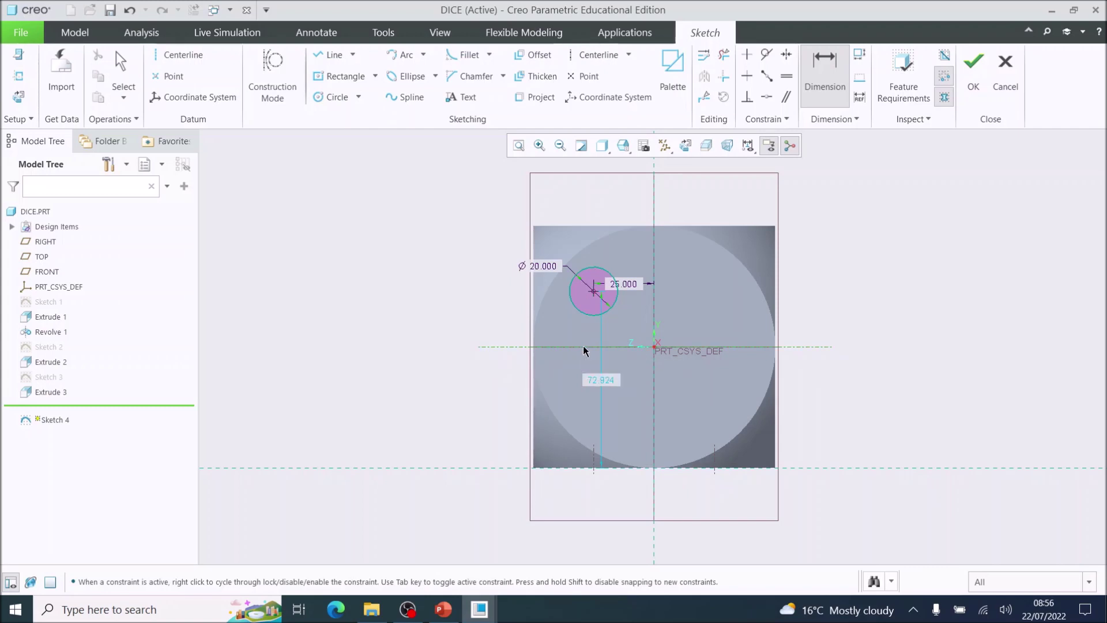
pyautogui.middleClick(568, 329)
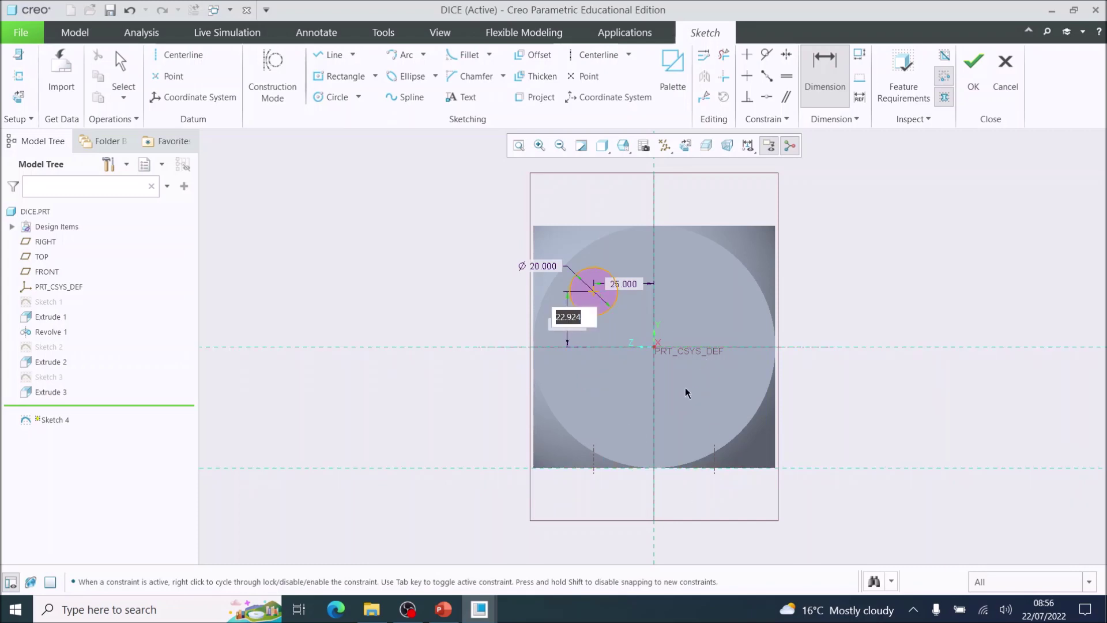
pyautogui.write('25')
pyautogui.press('Return')
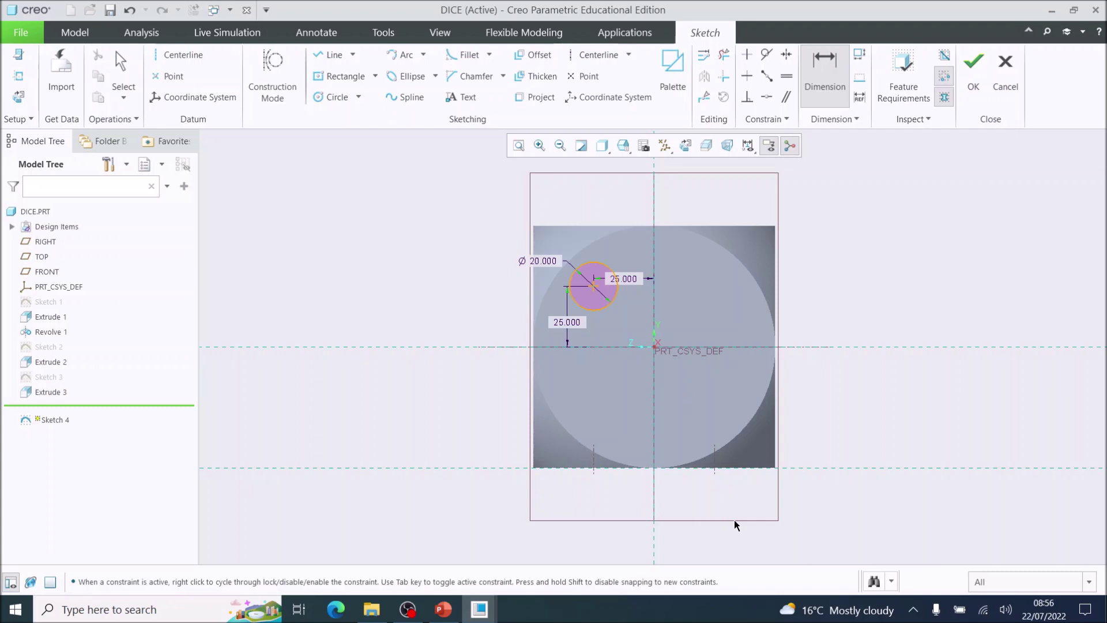
# Step: Draw an equal-sized circle vertically aligned below the first and set its center 25 below the horizontal reference
pyautogui.click(319, 101)
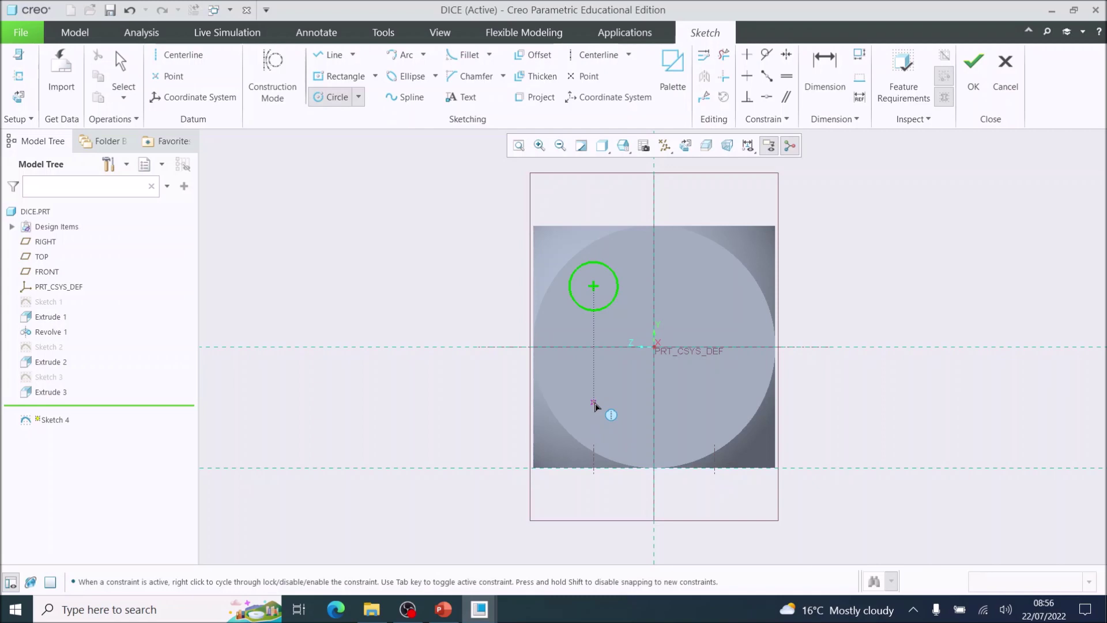
pyautogui.click(593, 402)
pyautogui.click(611, 415)
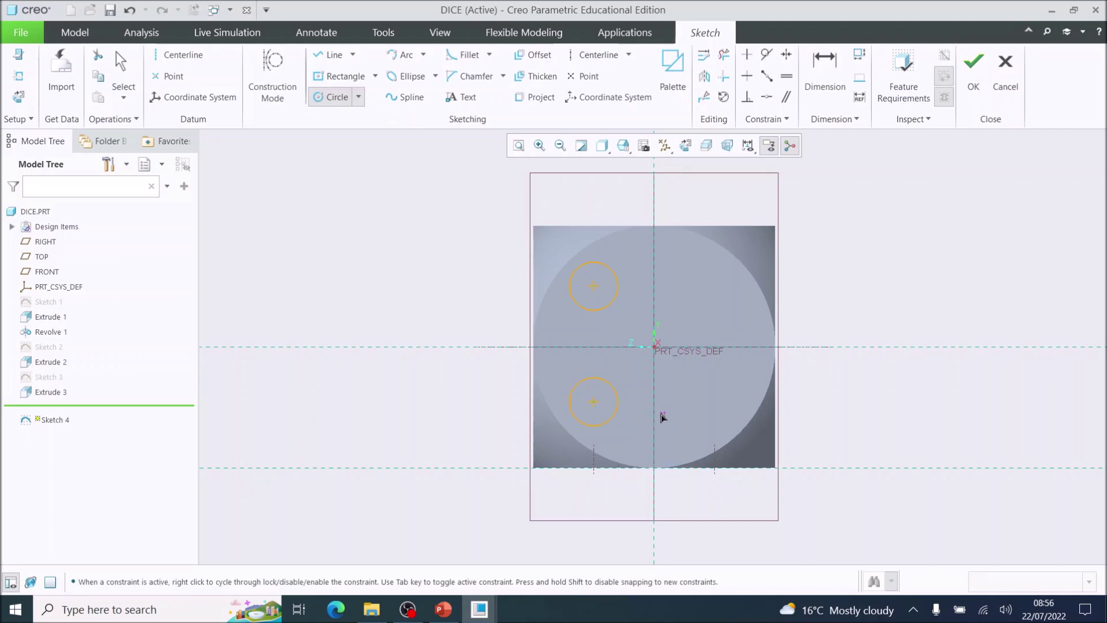
pyautogui.click(827, 67)
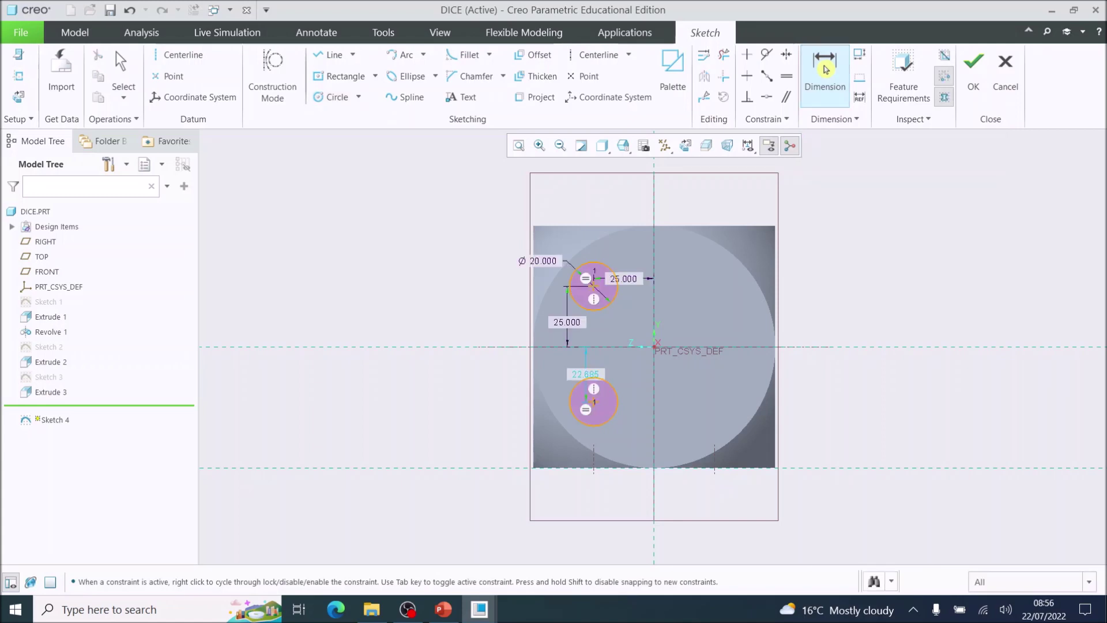
pyautogui.doubleClick(577, 376)
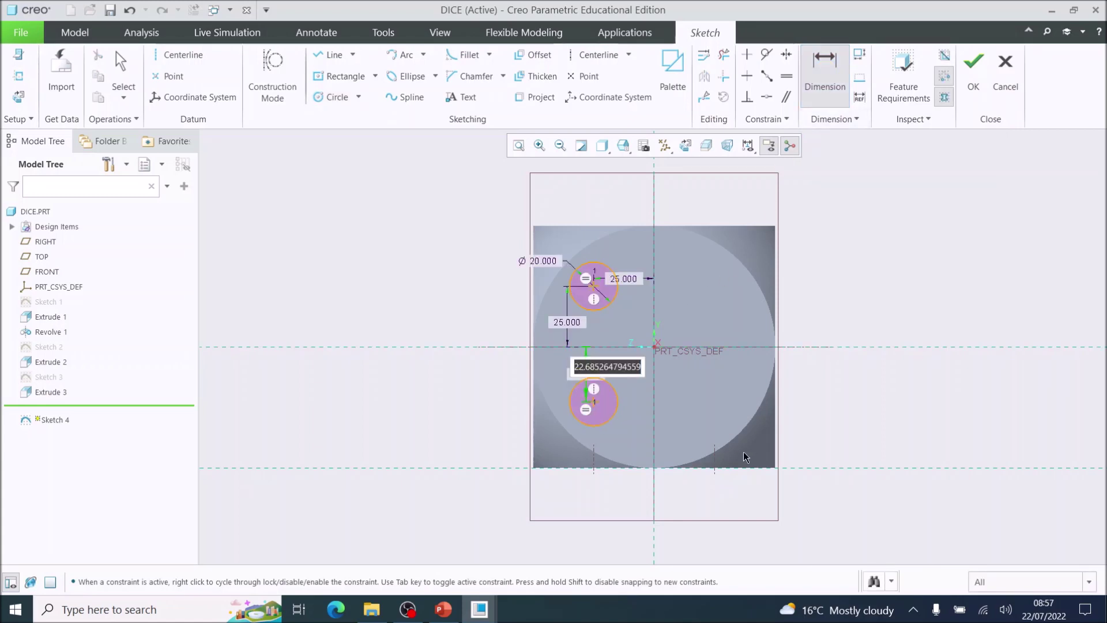
pyautogui.write('25')
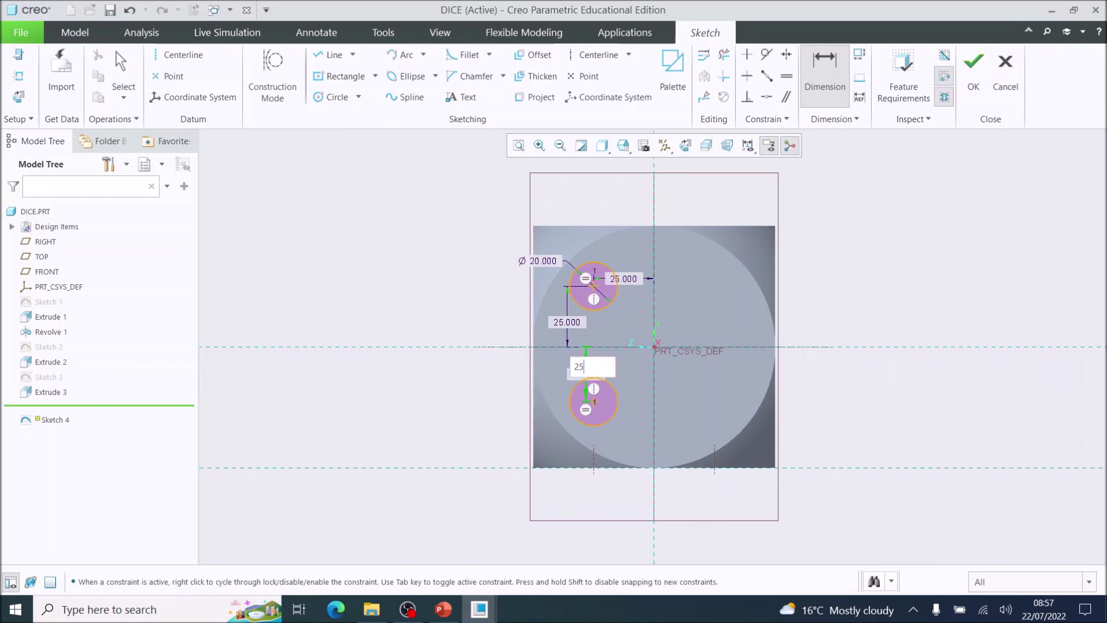
pyautogui.press('Return')
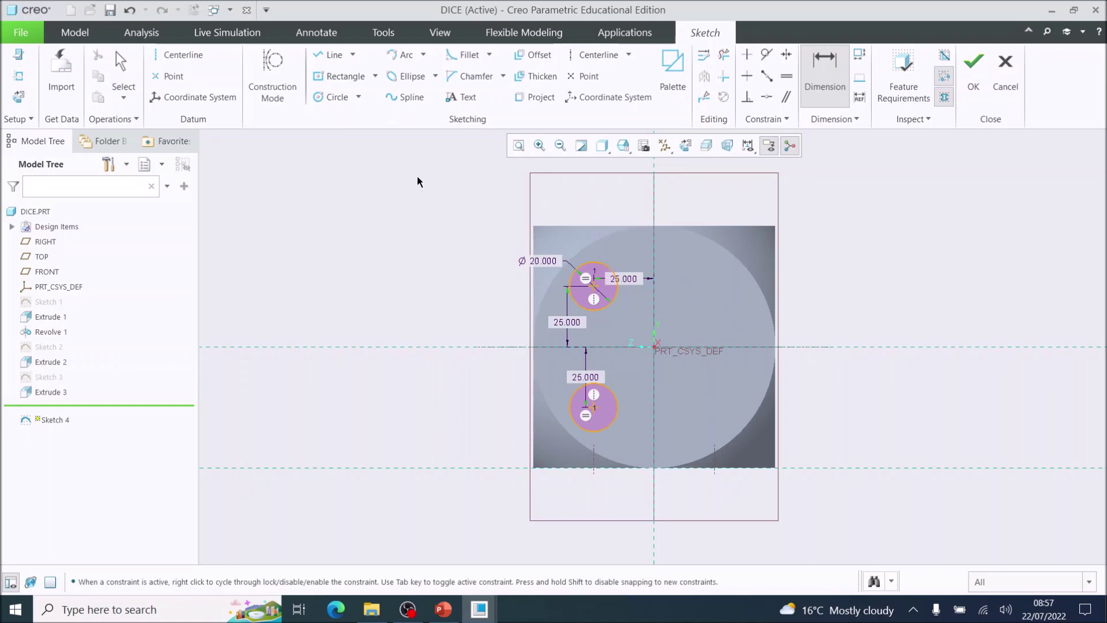
# Step: Add a vertical datum centerline along the vertical reference through the middle of the face
pyautogui.click(118, 63)
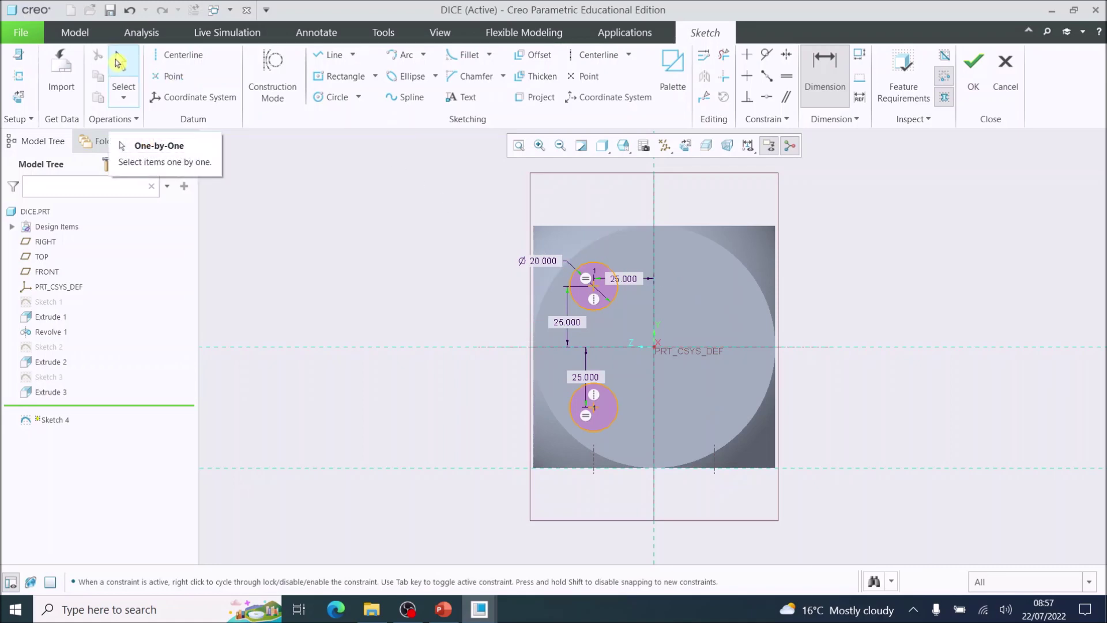
pyautogui.click(160, 60)
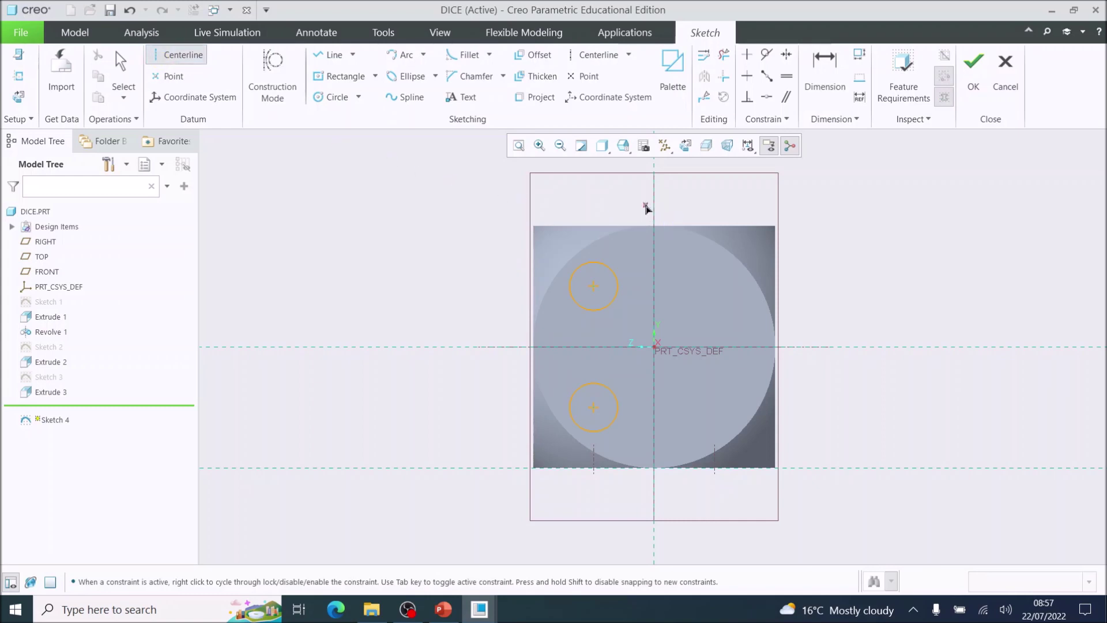
pyautogui.click(654, 202)
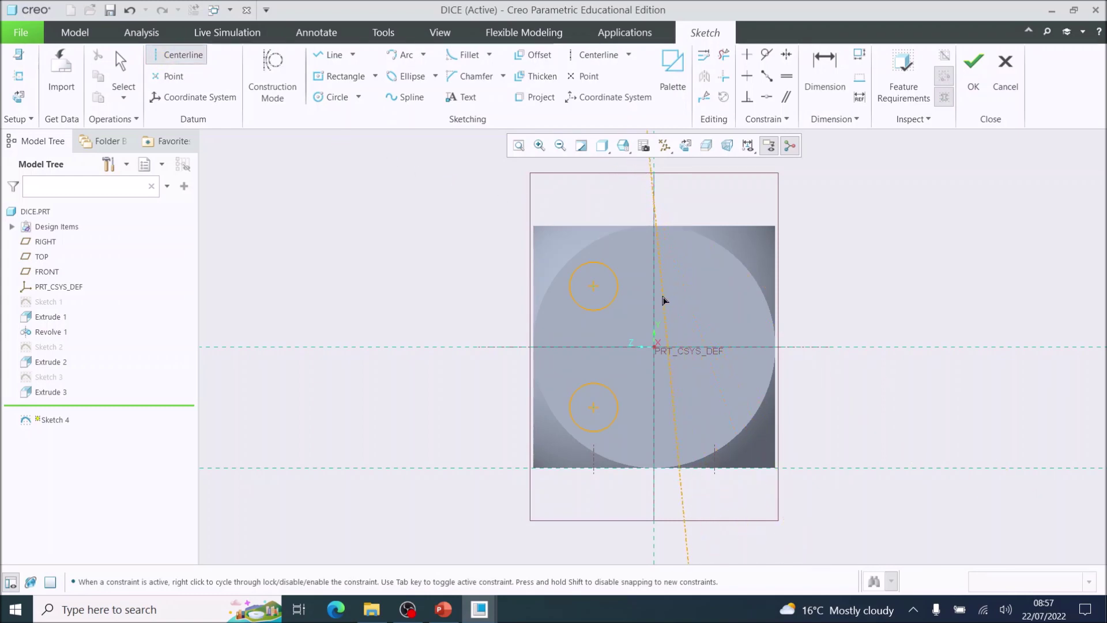
pyautogui.click(655, 301)
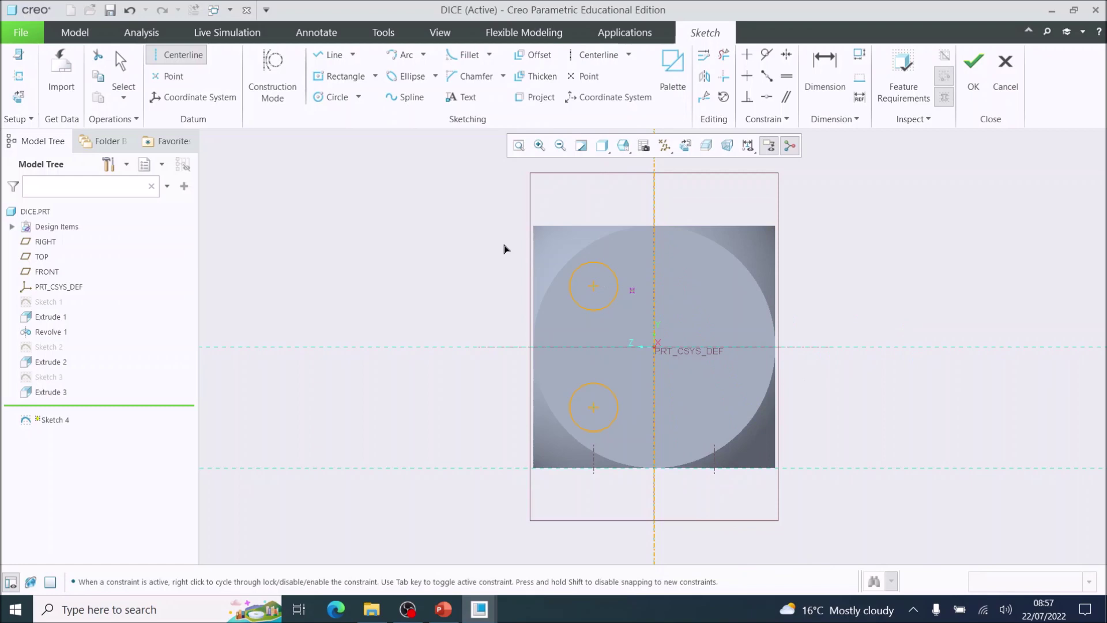
# Step: Mirror the two circles about the vertical centerline and finish the sketch
pyautogui.click(123, 61)
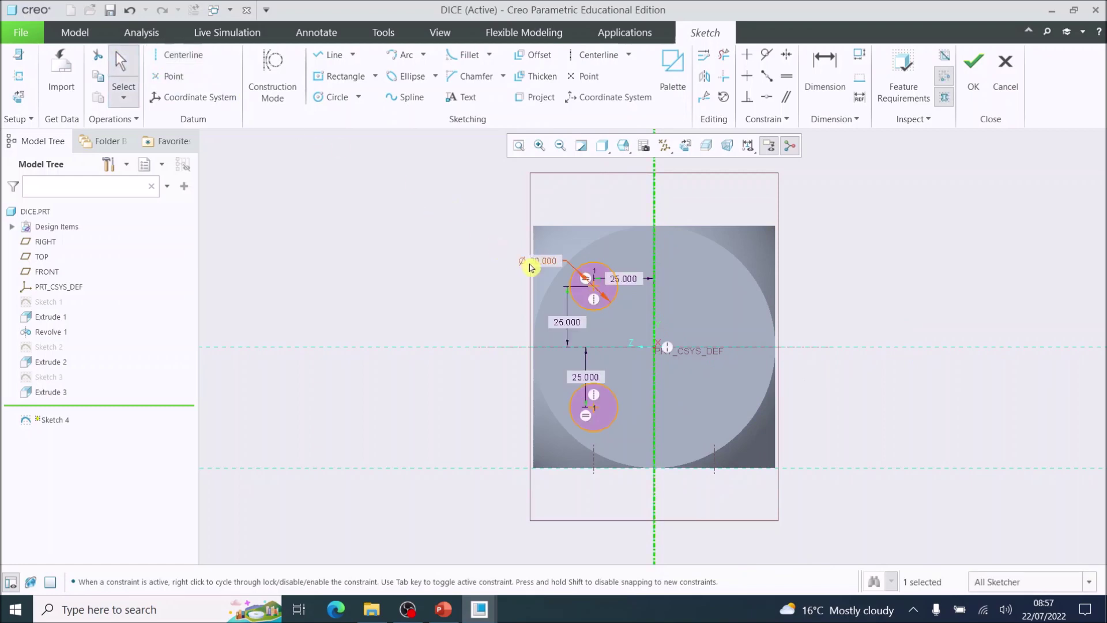
pyautogui.moveTo(502, 233); pyautogui.dragTo(640, 477)
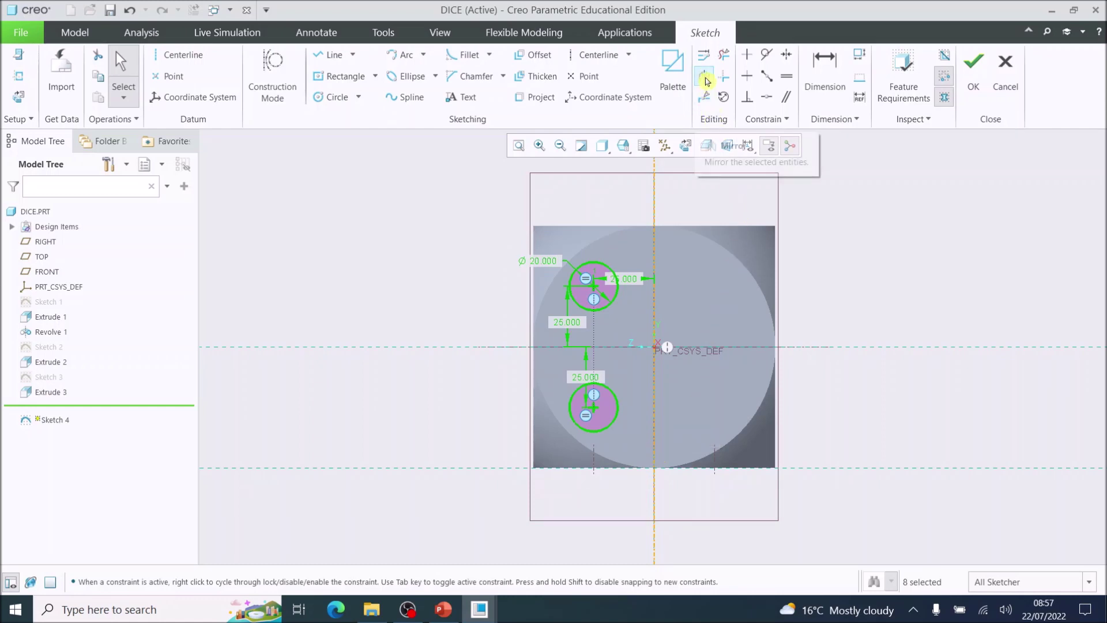
pyautogui.click(705, 78)
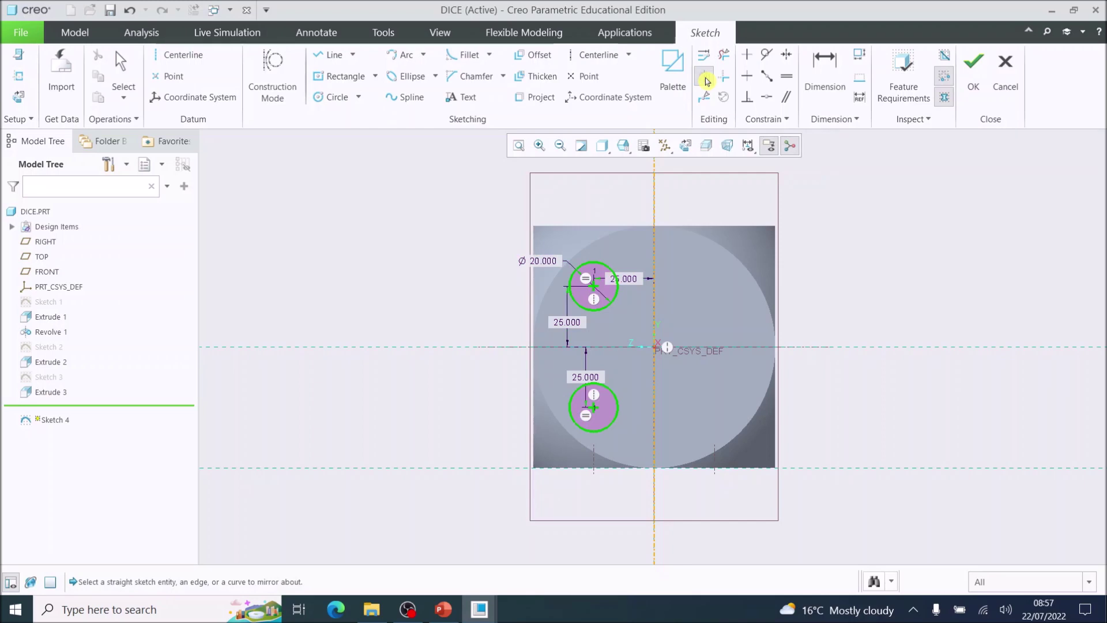
pyautogui.click(655, 198)
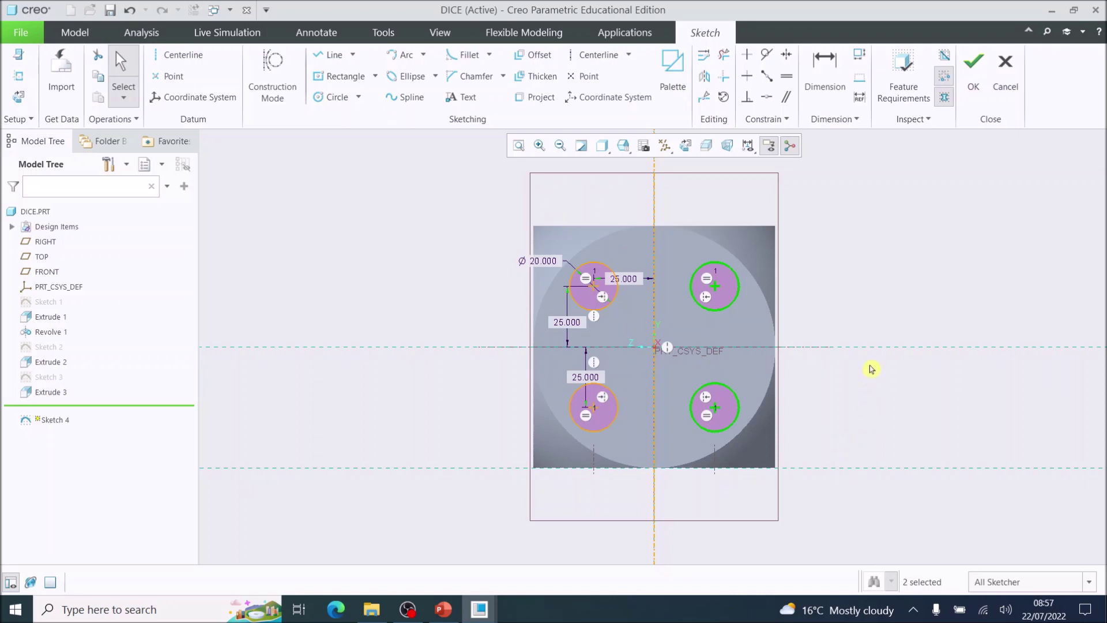
pyautogui.click(973, 71)
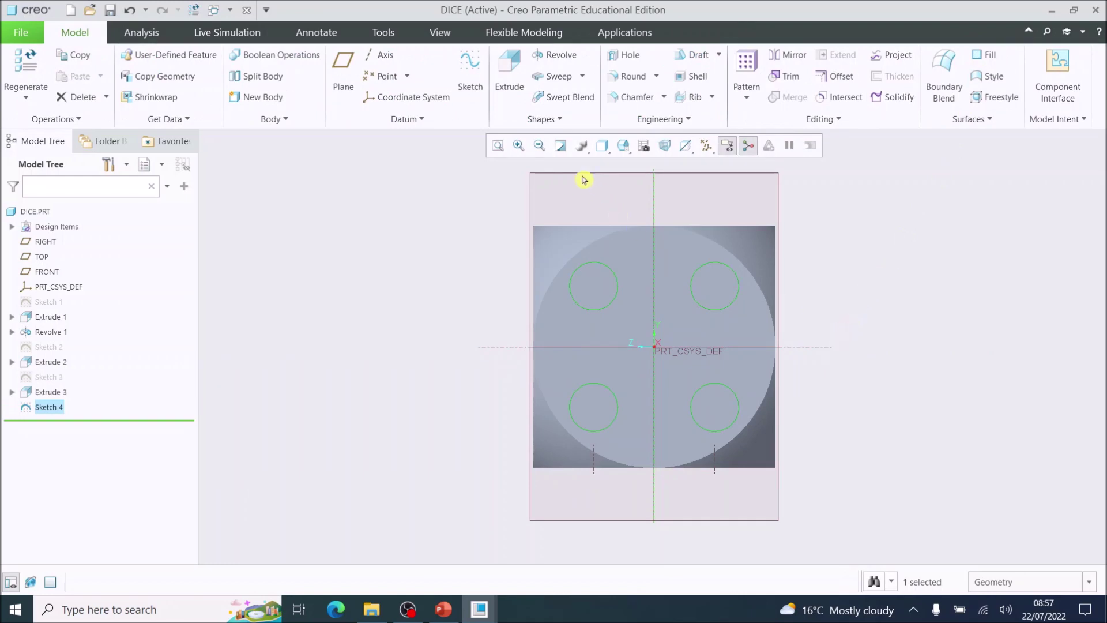
# Step: Extrude the four circles into the die as a material-removing cut with a depth of 7
pyautogui.click(509, 72)
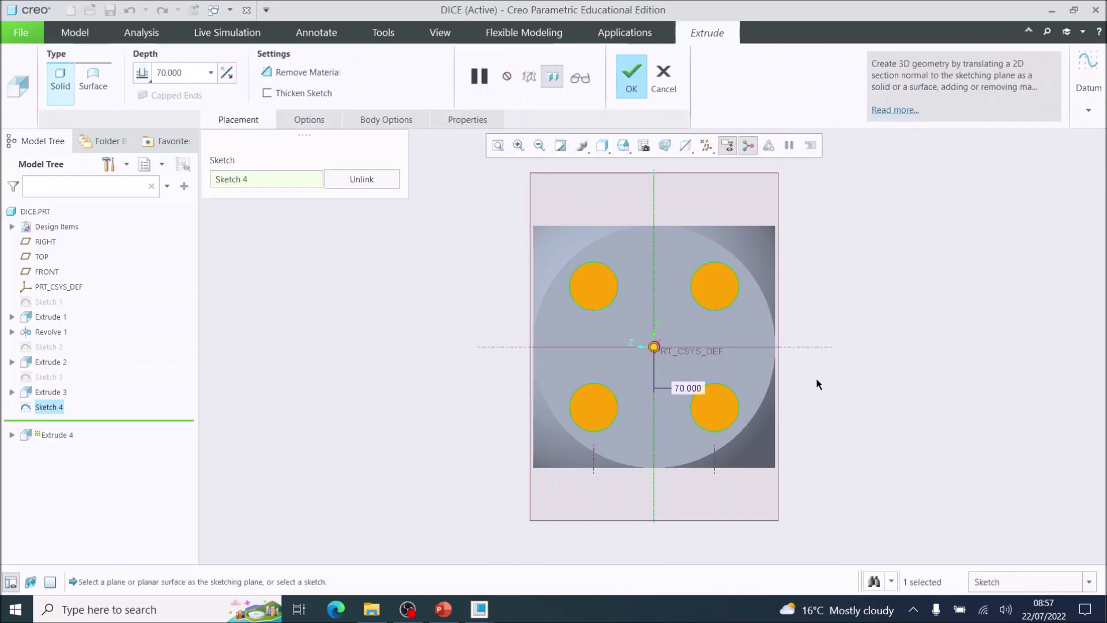
pyautogui.moveTo(821, 396); pyautogui.dragTo(790, 383, button='middle')
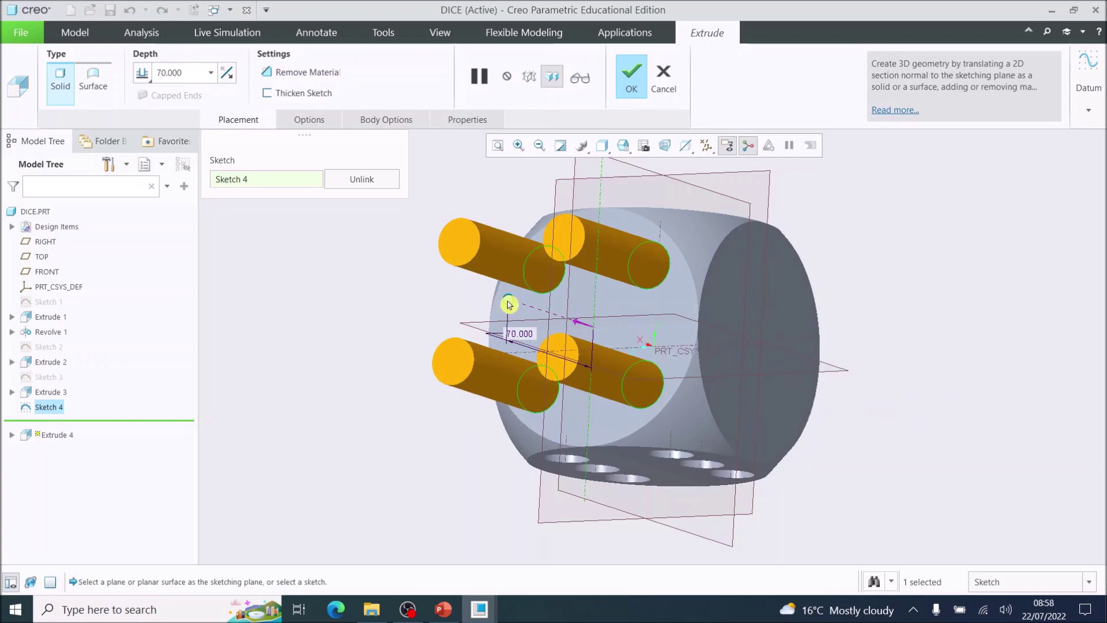
pyautogui.moveTo(509, 304); pyautogui.dragTo(604, 340)
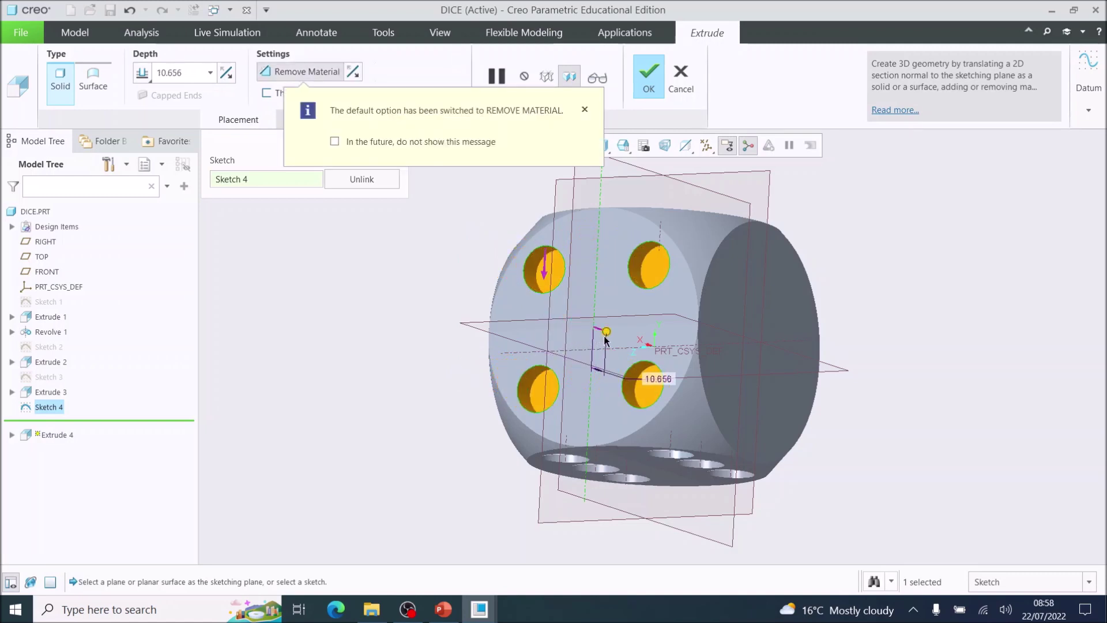
pyautogui.doubleClick(182, 76)
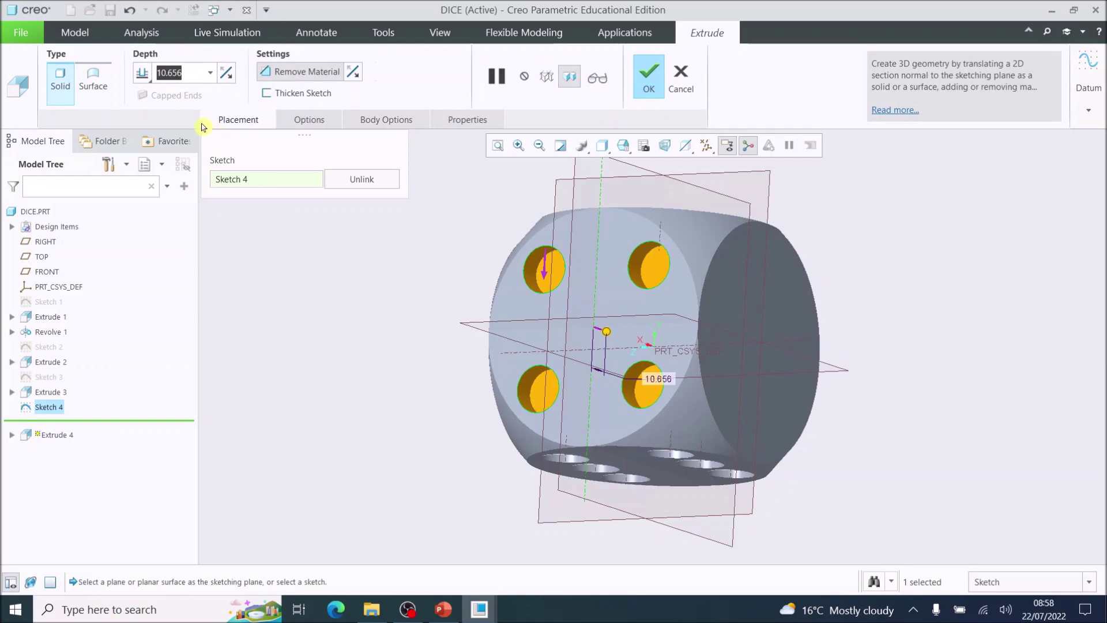
pyautogui.write('7')
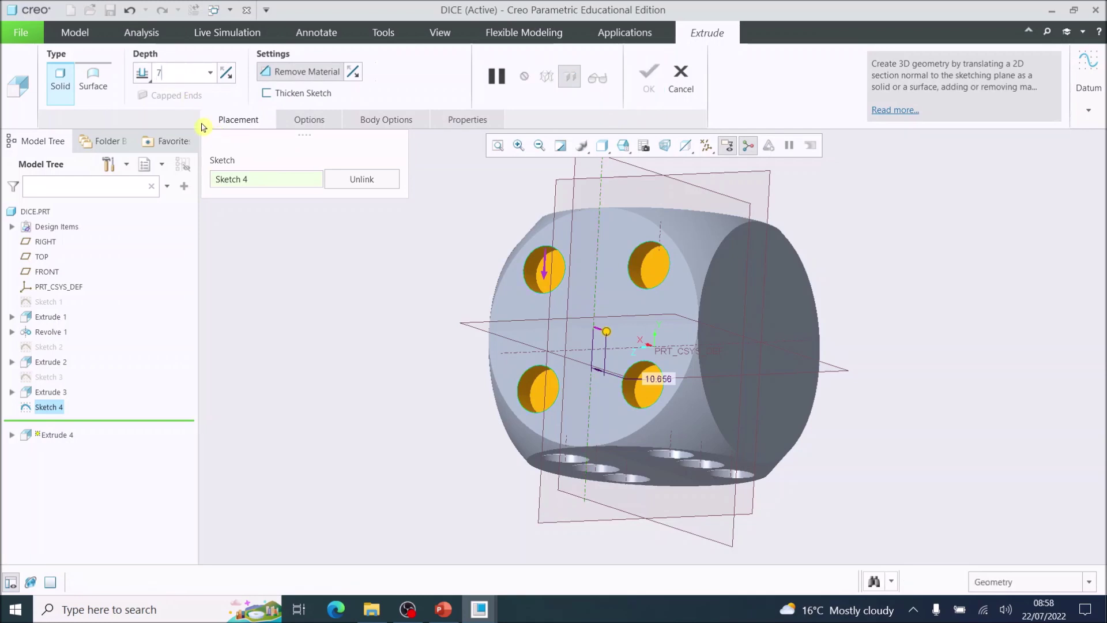
pyautogui.moveTo(661, 382)
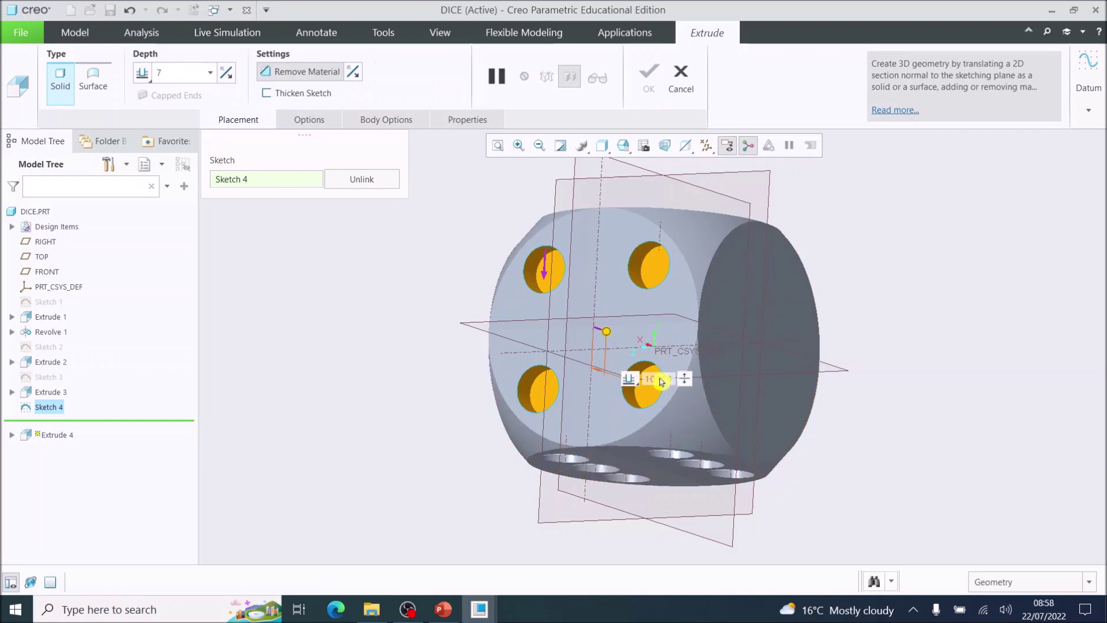
pyautogui.press('Return')
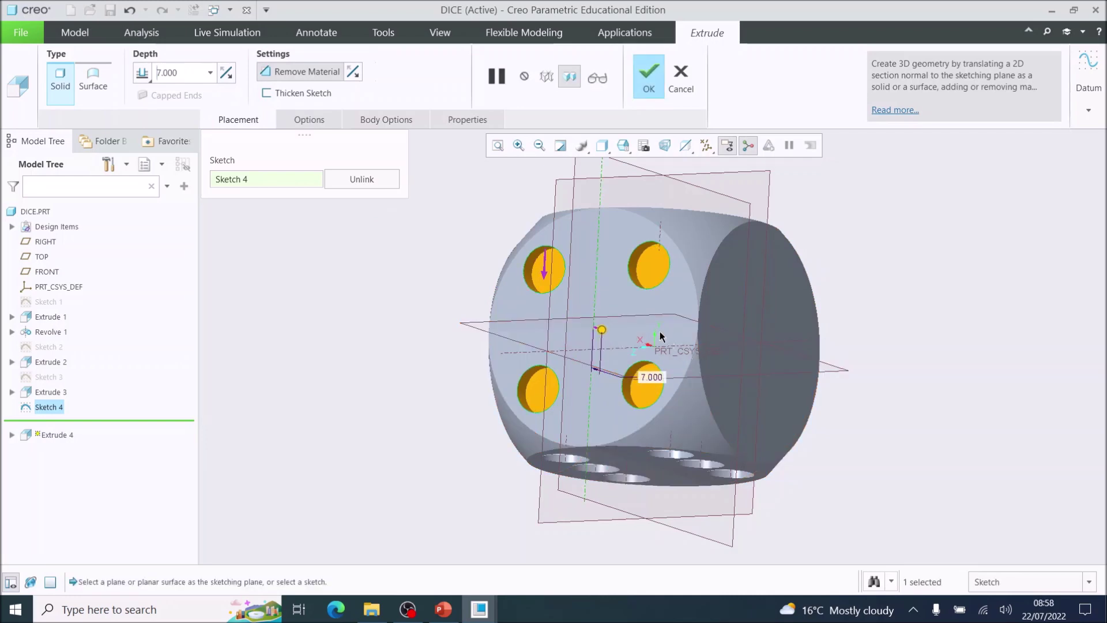
pyautogui.moveTo(659, 331)
pyautogui.mouseDown(button='middle')
pyautogui.moveTo(685, 367)
pyautogui.moveTo(657, 346)
pyautogui.mouseUp(button='middle')
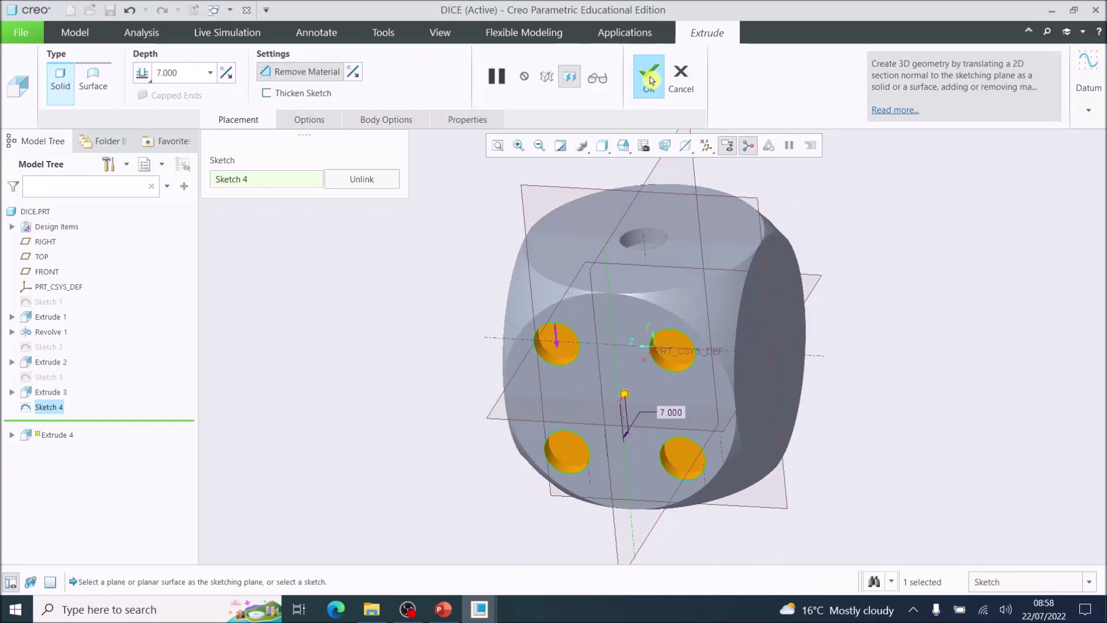
pyautogui.click(650, 80)
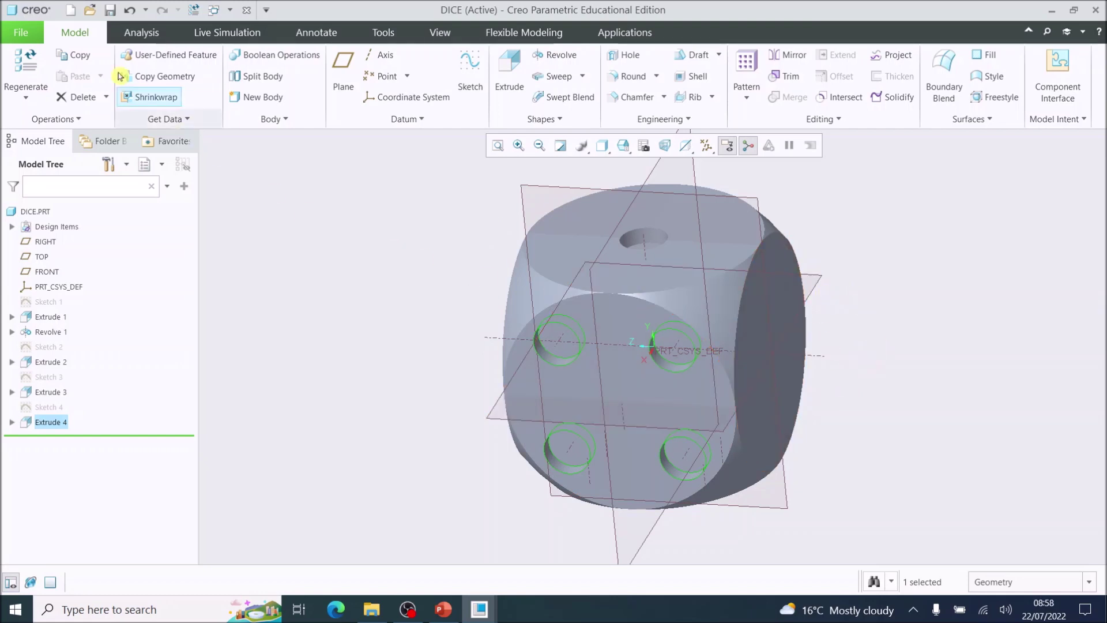
# Step: Save the die model and return the view to the standard orientation
pyautogui.click(22, 34)
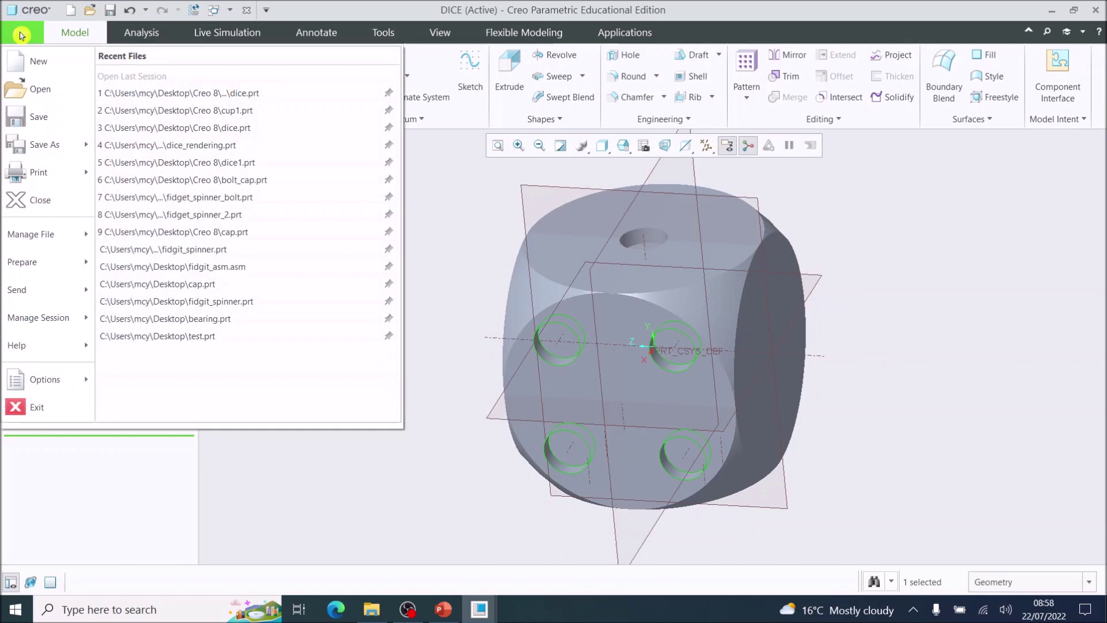
pyautogui.click(32, 120)
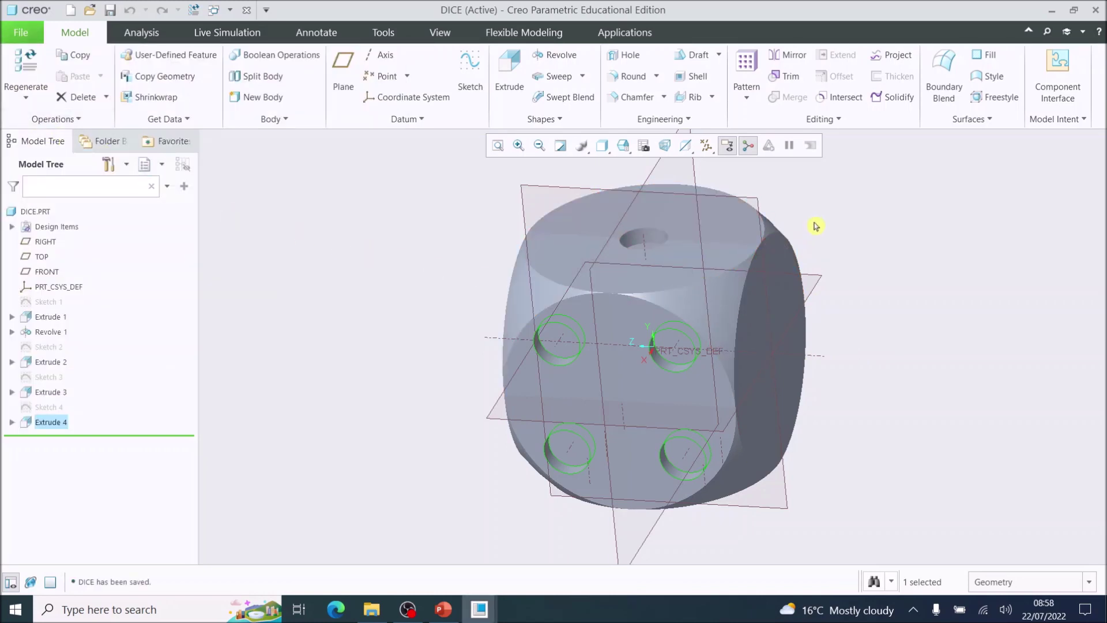
pyautogui.click(631, 152)
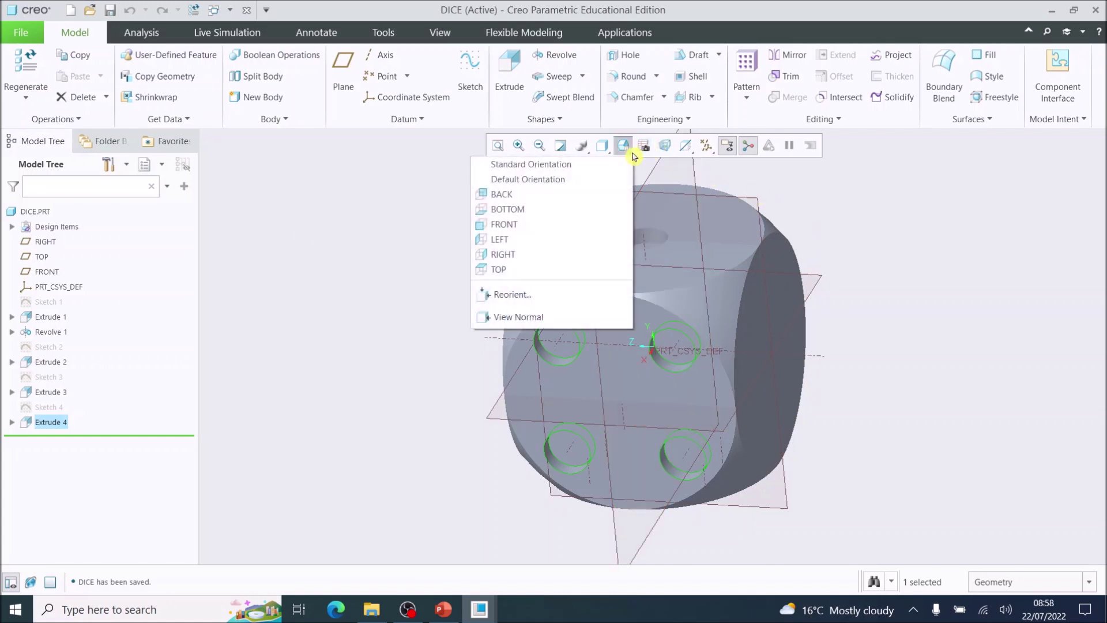
pyautogui.click(573, 166)
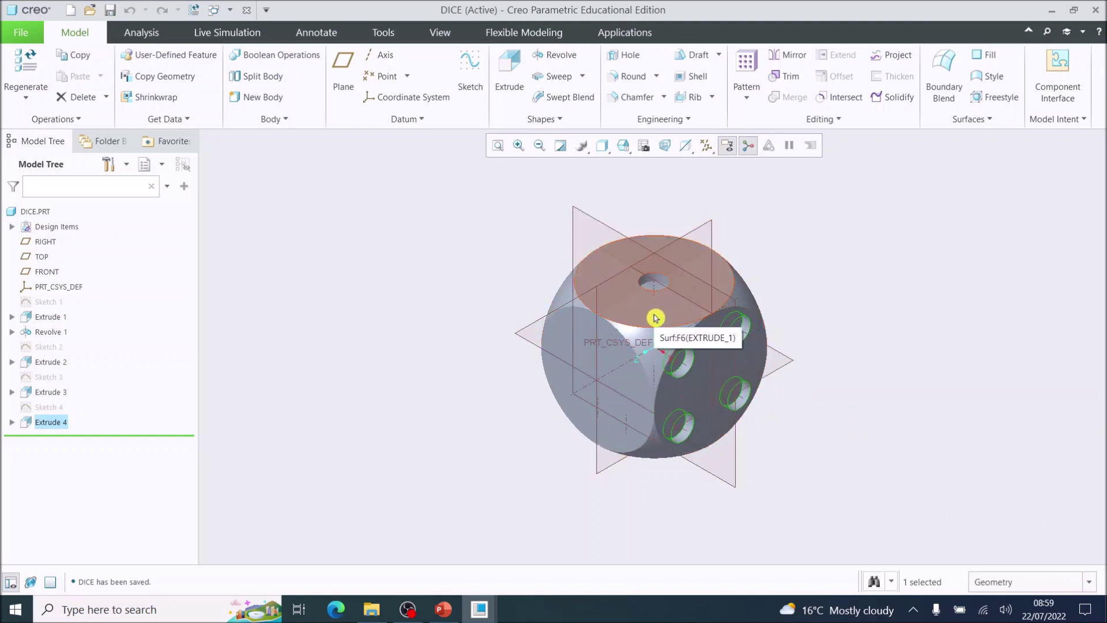
# Step: Start a sketch on the blank face opposite the four dots and project the circular edges of two diagonally opposite dots into it
pyautogui.moveTo(667, 425); pyautogui.dragTo(770, 419, button='middle')
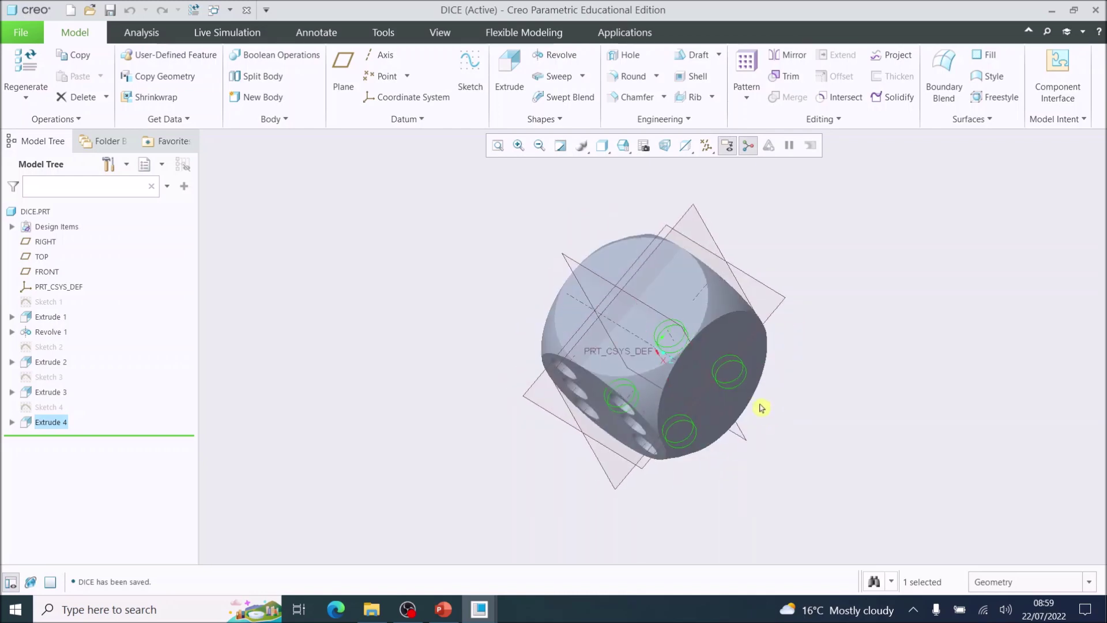
pyautogui.click(661, 288)
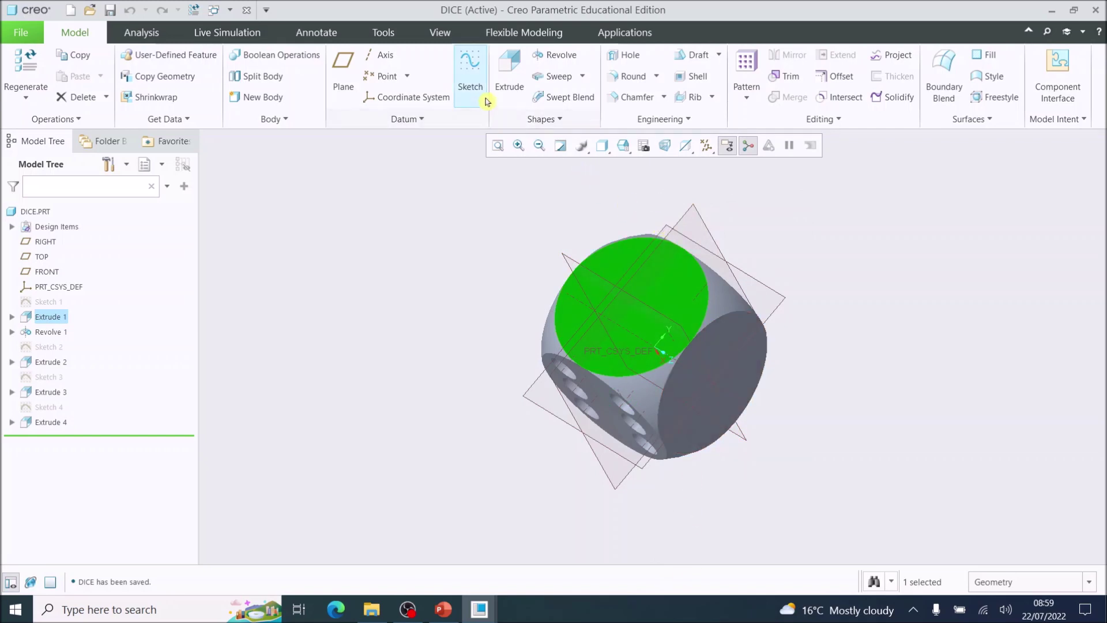
pyautogui.click(468, 62)
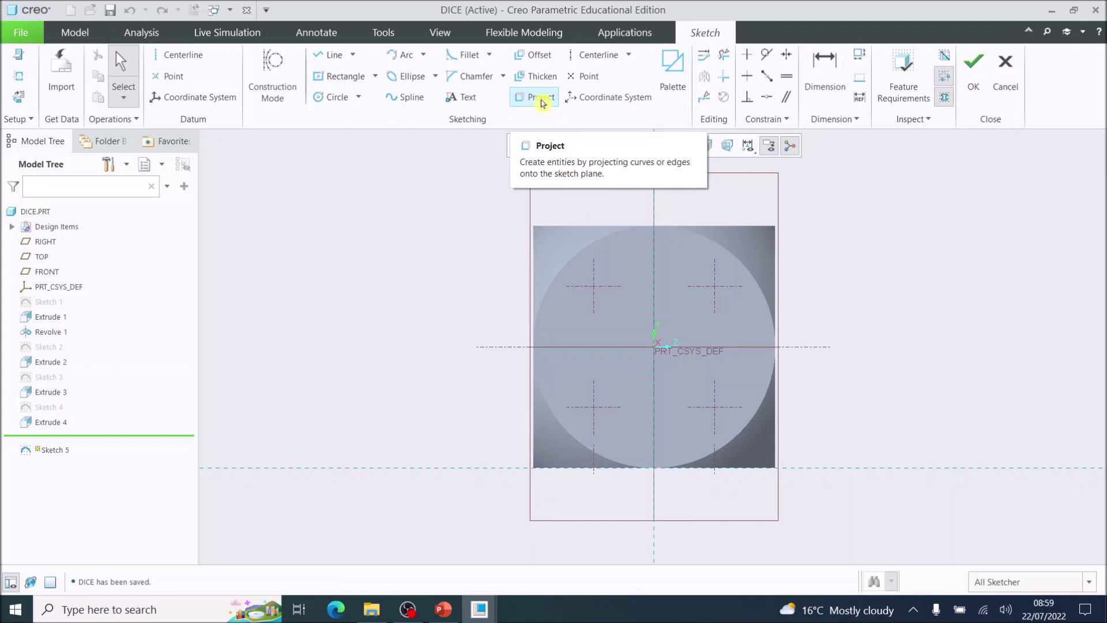
pyautogui.click(541, 98)
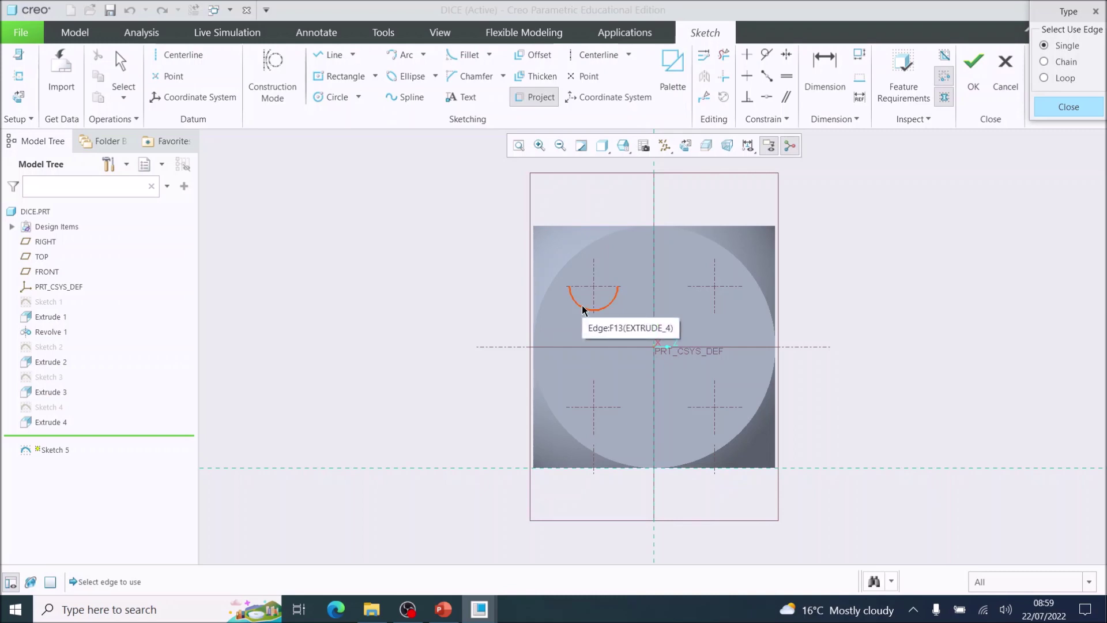
pyautogui.click(583, 310)
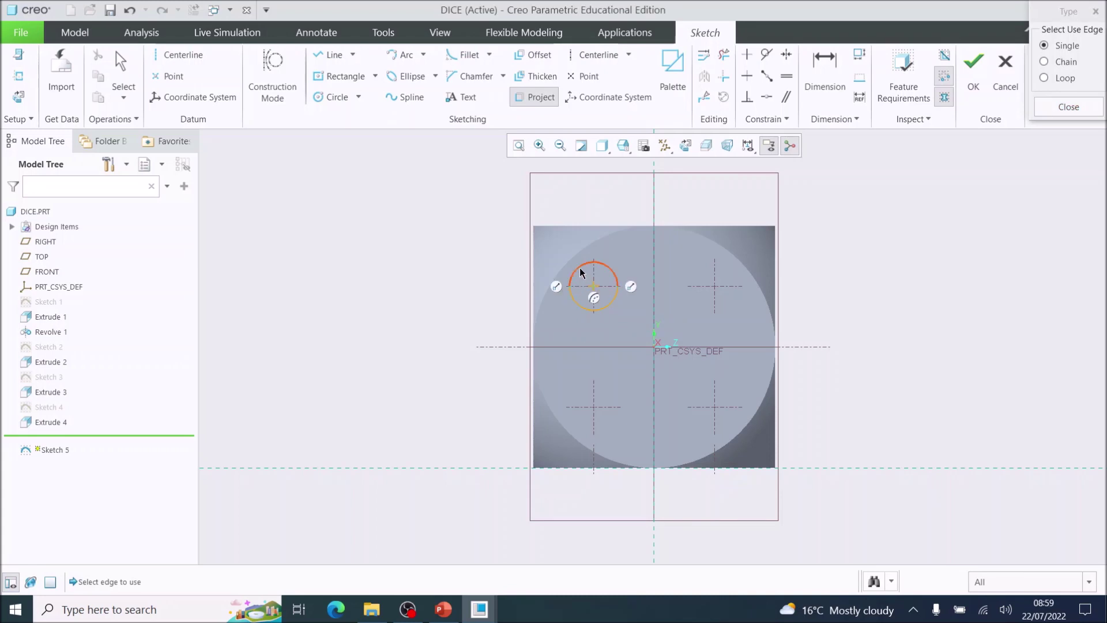
pyautogui.click(581, 273)
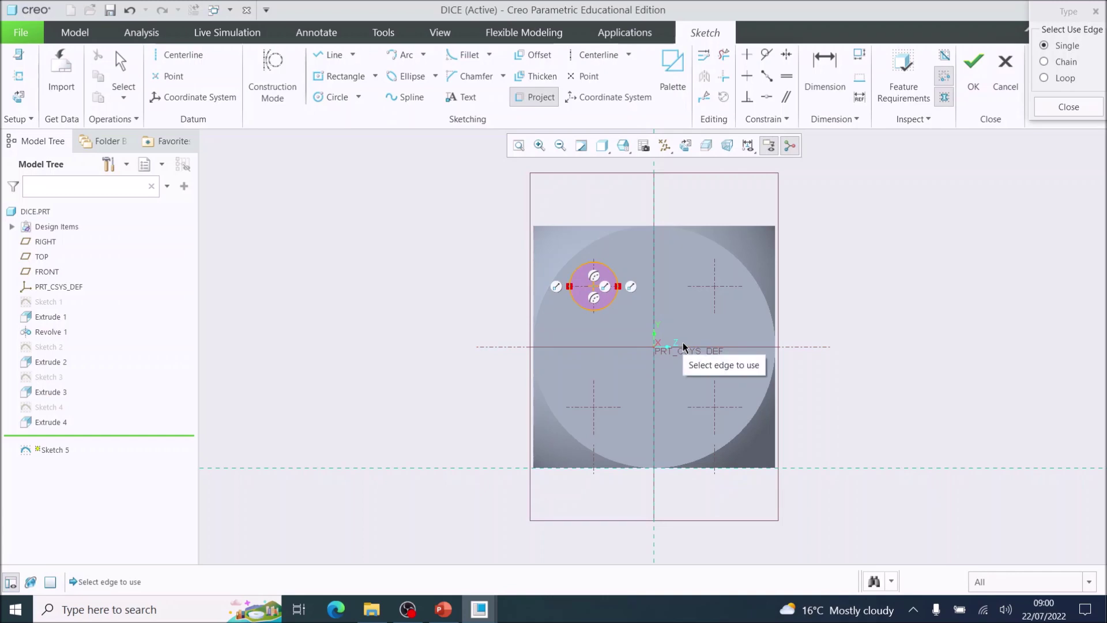
pyautogui.click(705, 392)
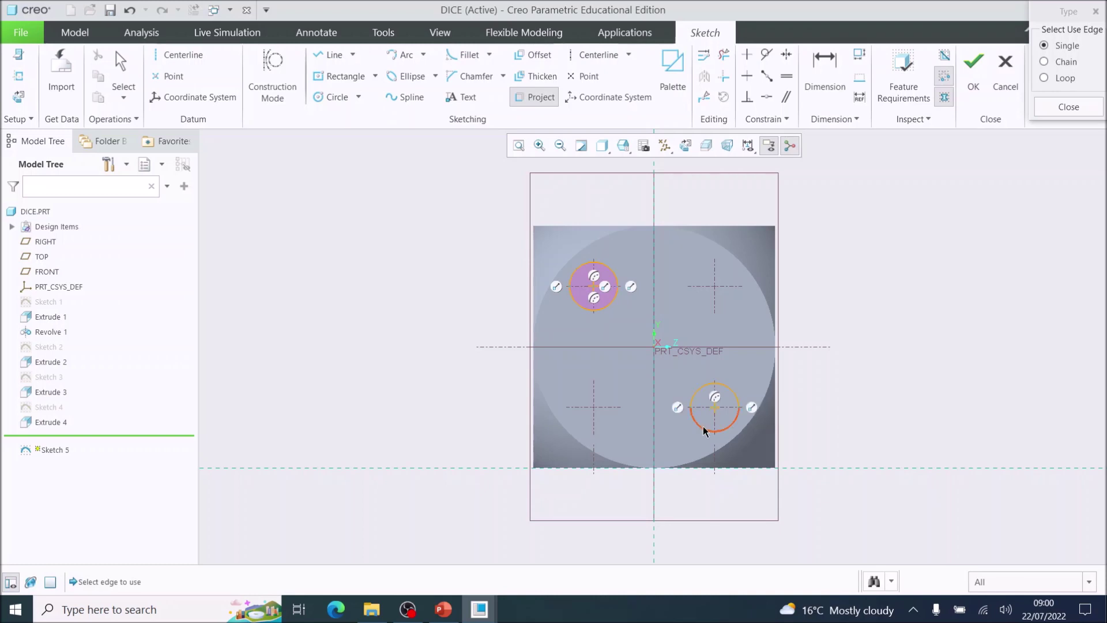
pyautogui.click(703, 430)
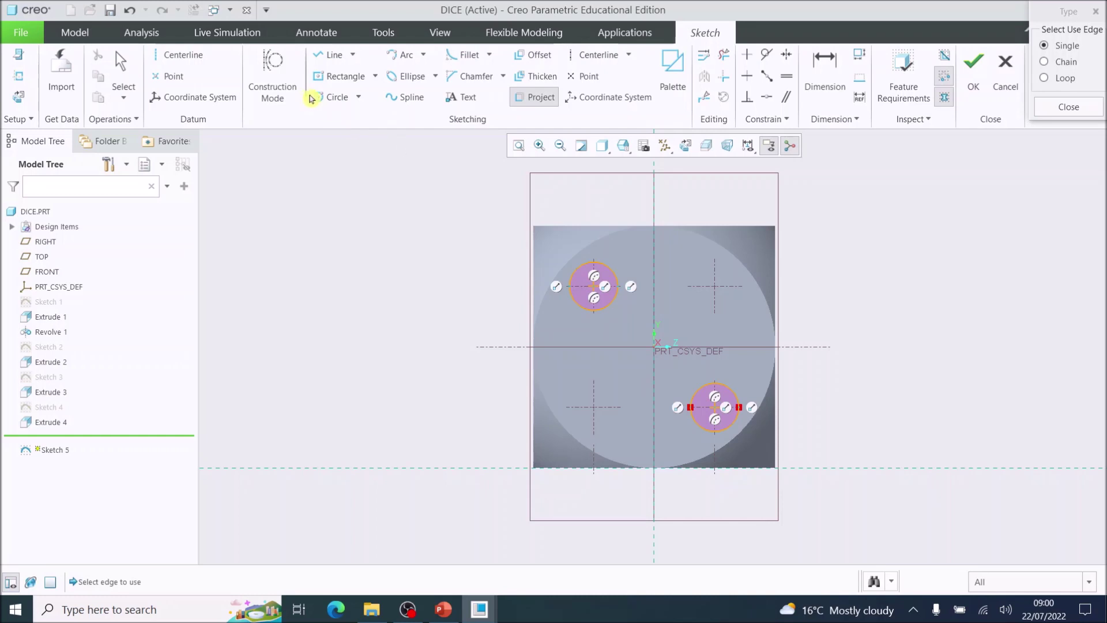
# Step: Draw a circle centered on the face, equal in size to the two projected circles, and finish the sketch
pyautogui.click(324, 99)
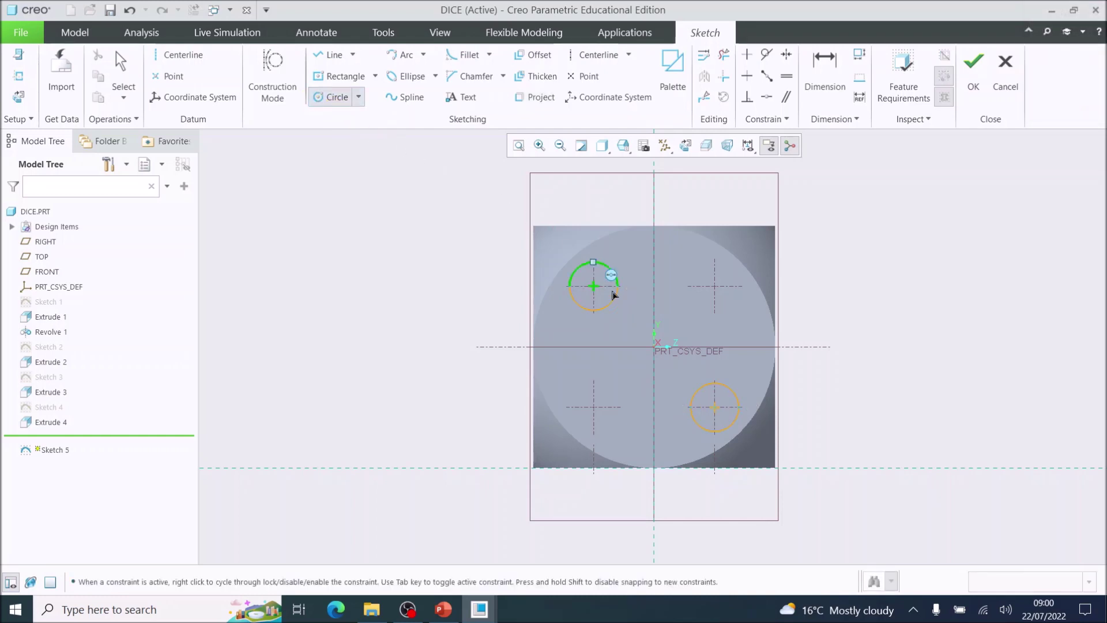
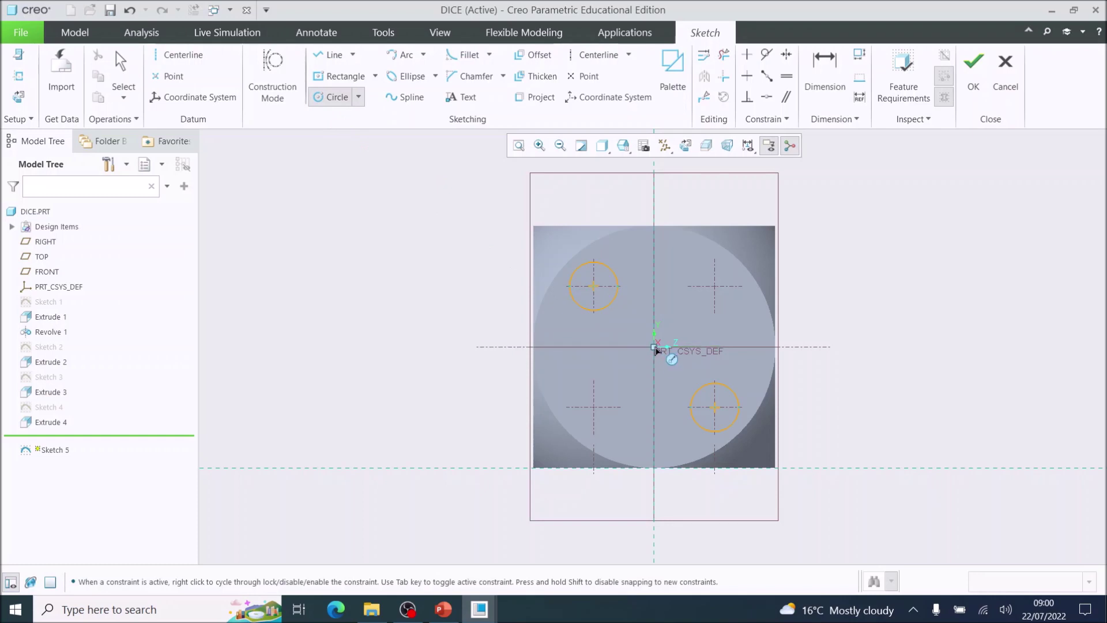
pyautogui.click(654, 347)
pyautogui.click(678, 358)
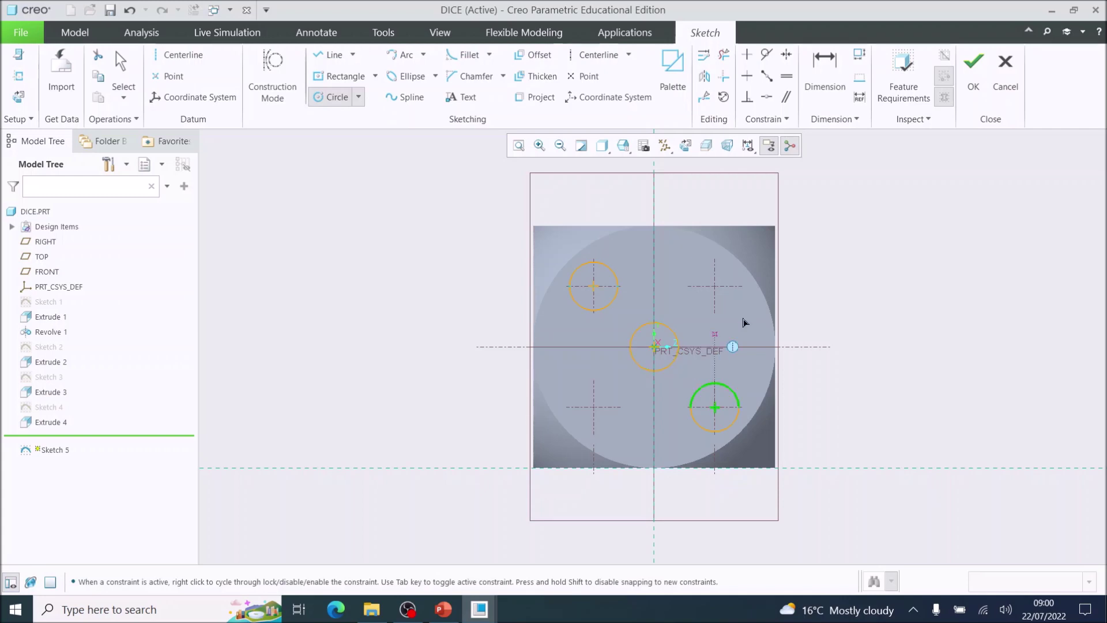
pyautogui.click(974, 69)
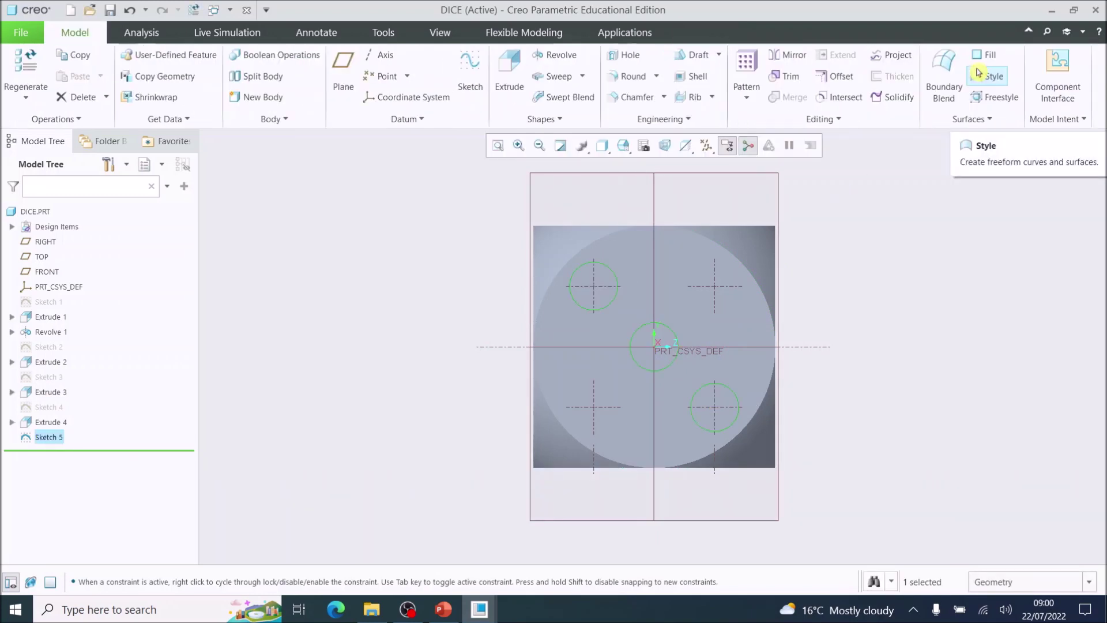
# Step: Extrude the three diagonal circles into the die as a material-removing cut with a depth of 7
pyautogui.click(508, 78)
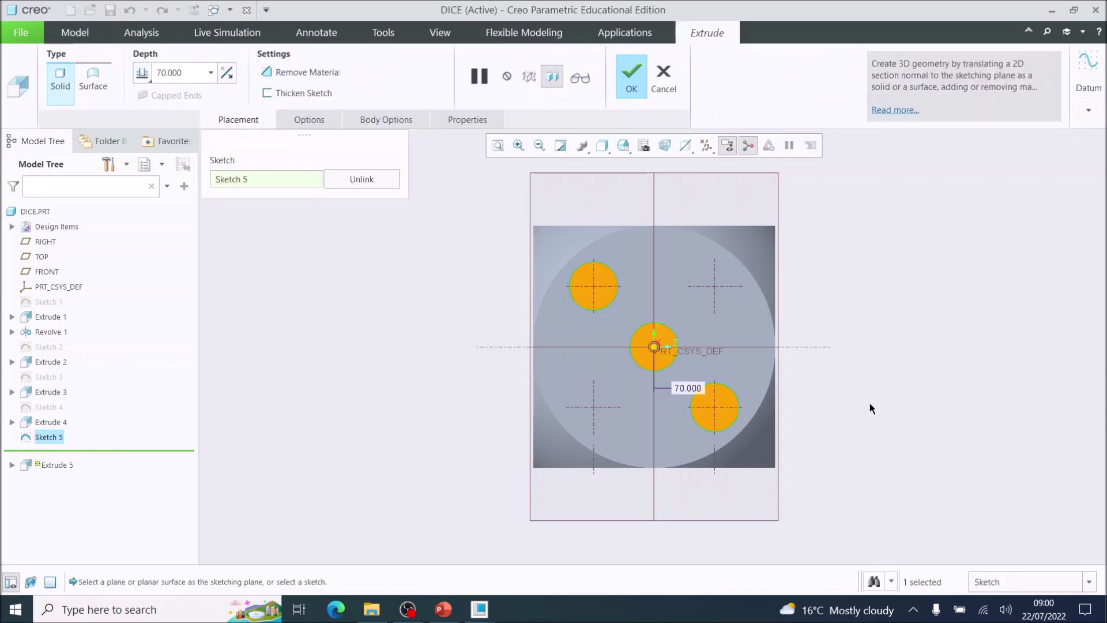
pyautogui.click(859, 602)
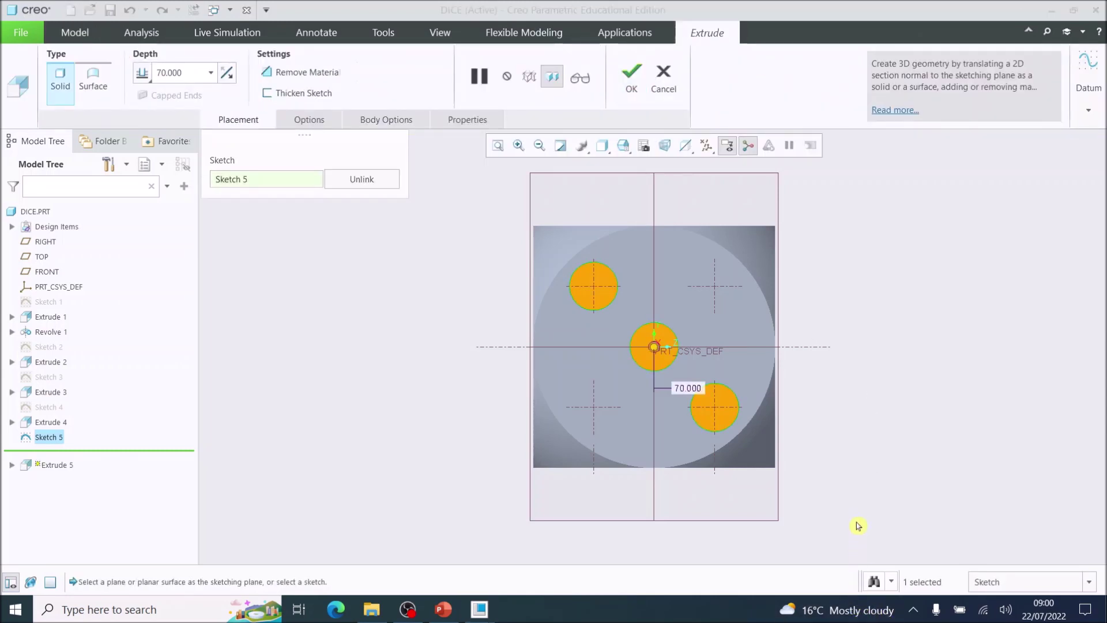
pyautogui.moveTo(863, 509)
pyautogui.mouseDown(button='middle')
pyautogui.moveTo(726, 427)
pyautogui.moveTo(633, 344)
pyautogui.mouseUp(button='middle')
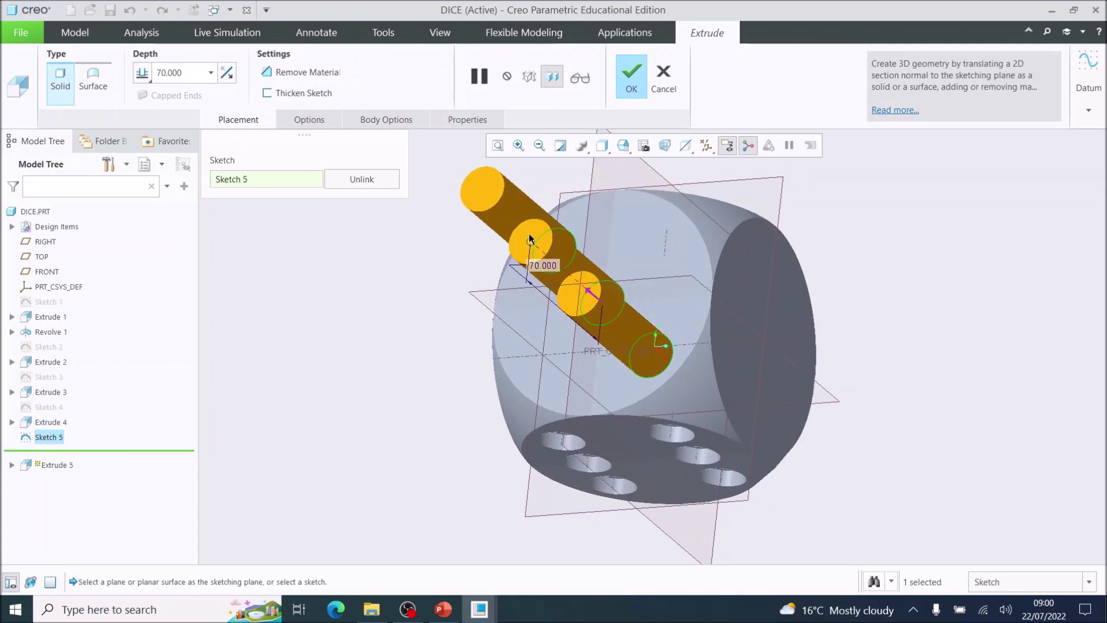
pyautogui.moveTo(531, 246); pyautogui.dragTo(660, 370)
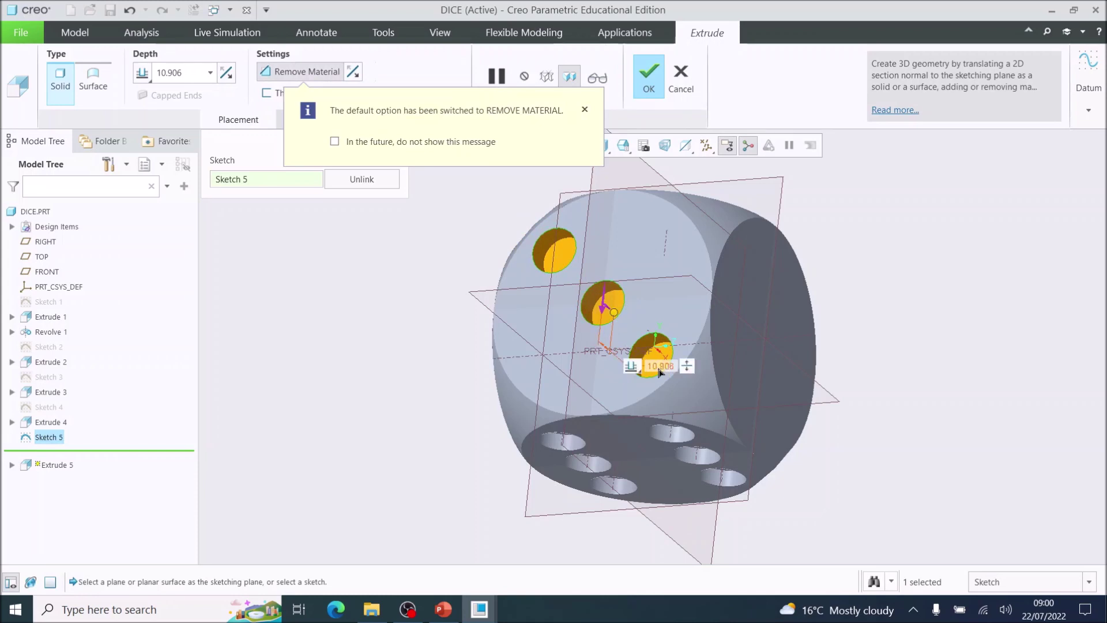
pyautogui.doubleClick(662, 367)
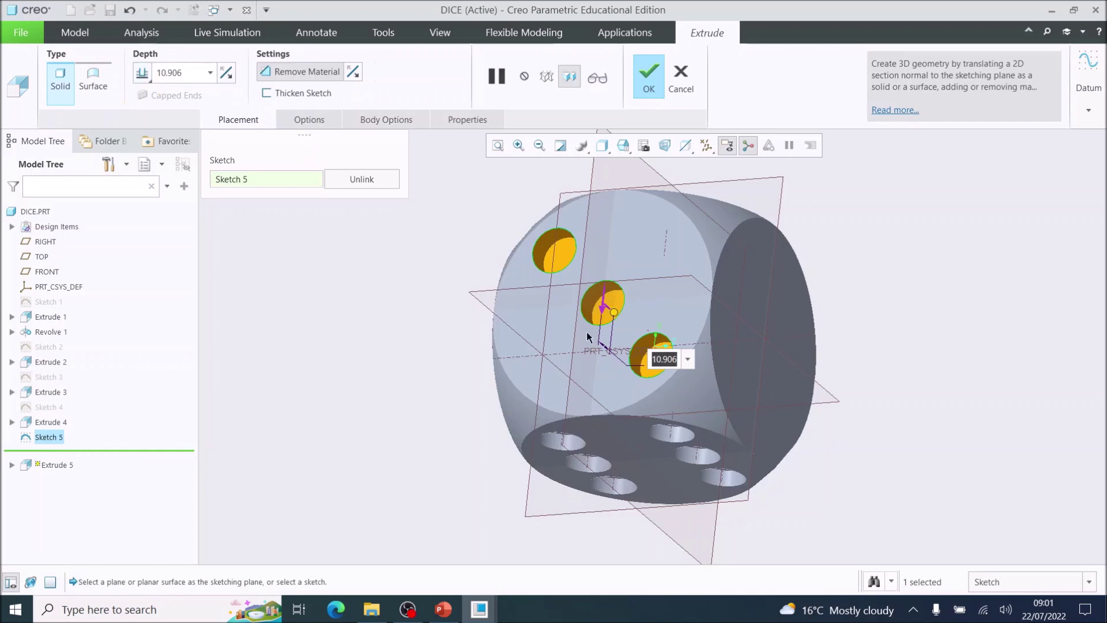
pyautogui.write('7')
pyautogui.press('Return')
pyautogui.moveTo(719, 355); pyautogui.dragTo(640, 293, button='middle')
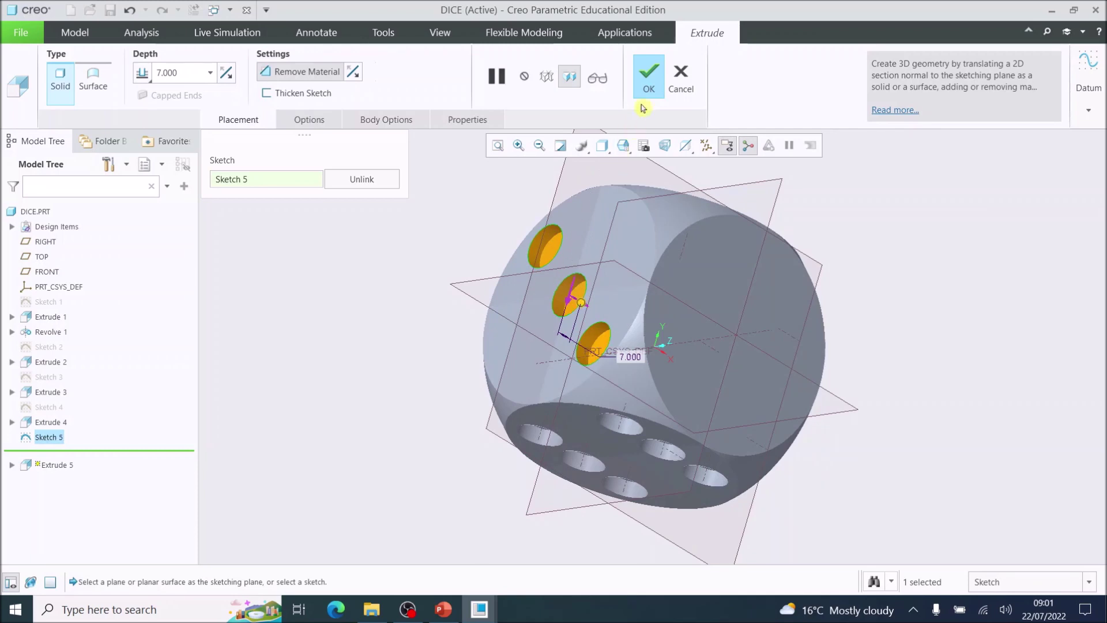
pyautogui.click(652, 74)
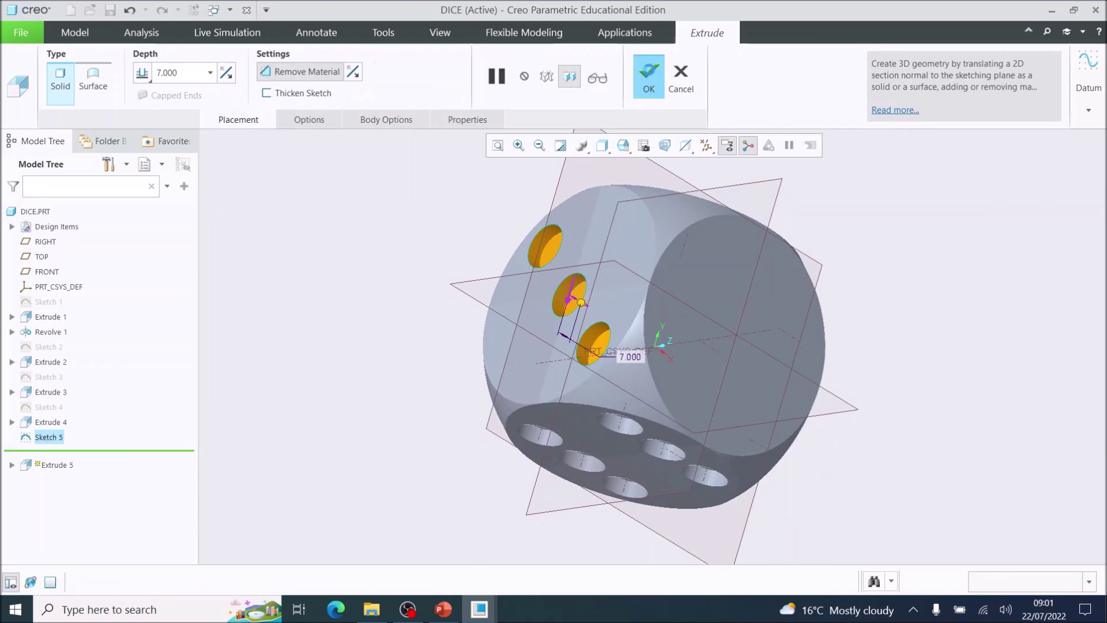
# Step: Start a sketch on the blank face adjacent to the one-dot and four-dot faces and draw a center circle about 38 in diameter
pyautogui.moveTo(753, 354); pyautogui.dragTo(686, 254, button='middle')
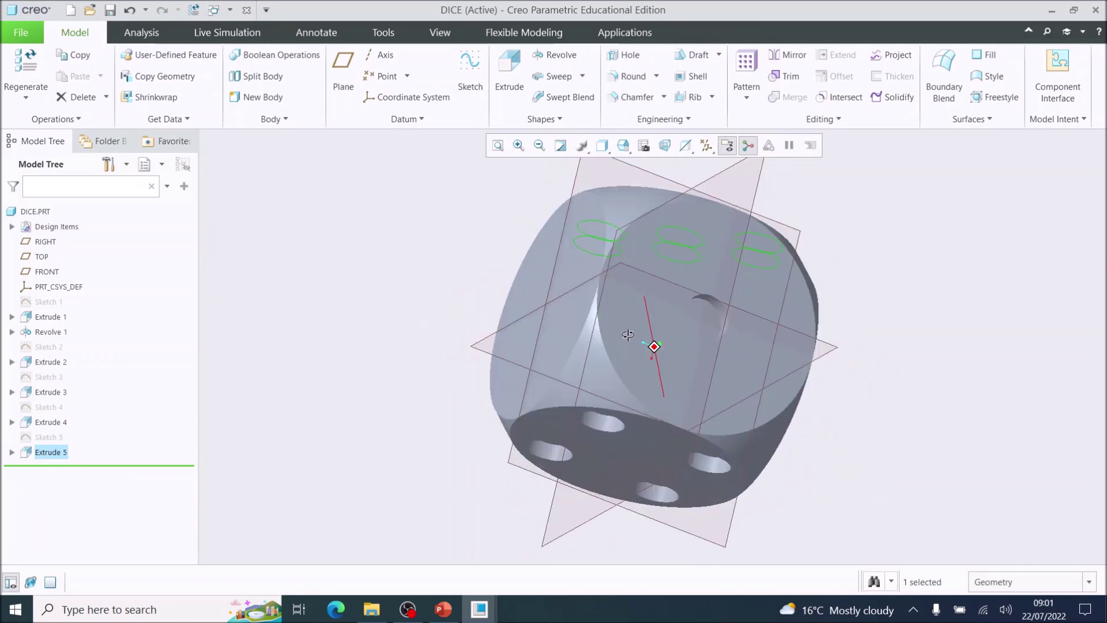
pyautogui.click(627, 148)
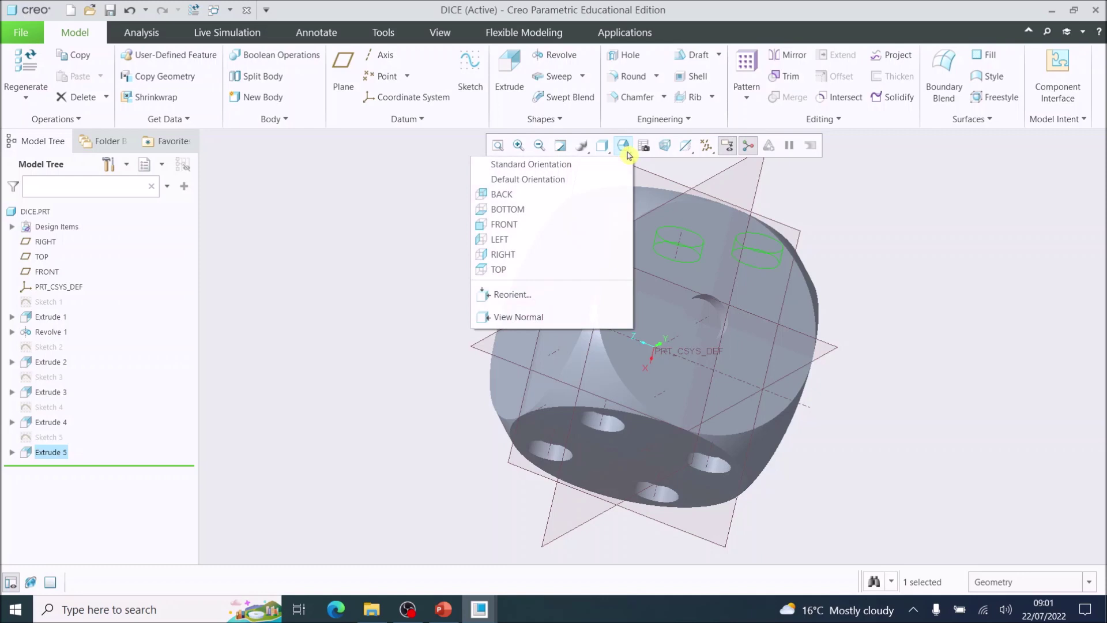
pyautogui.click(571, 166)
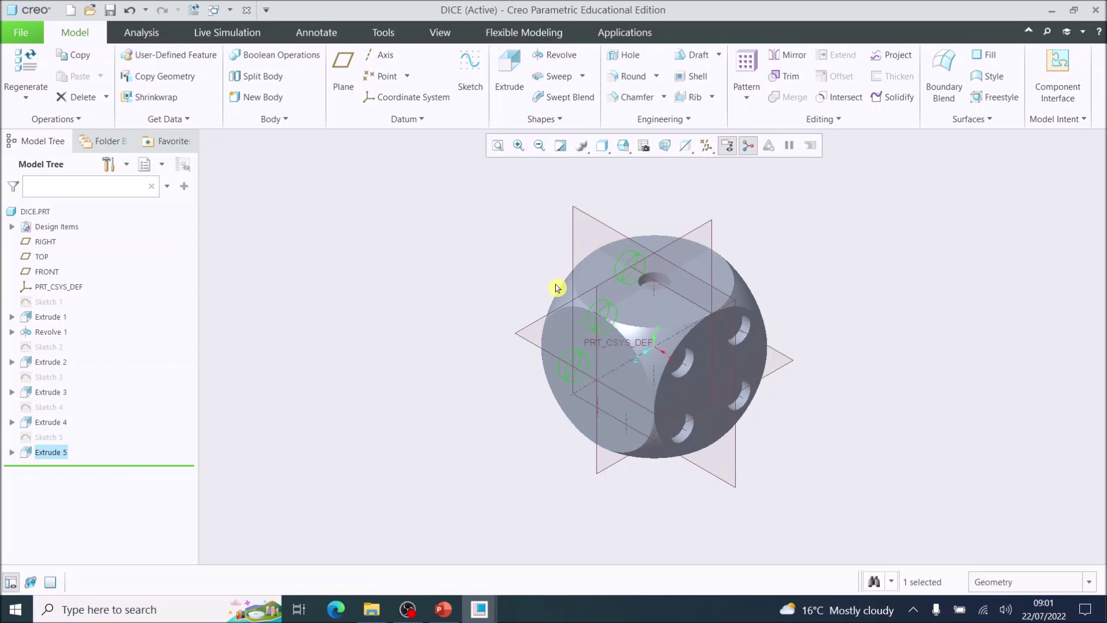
pyautogui.click(564, 334)
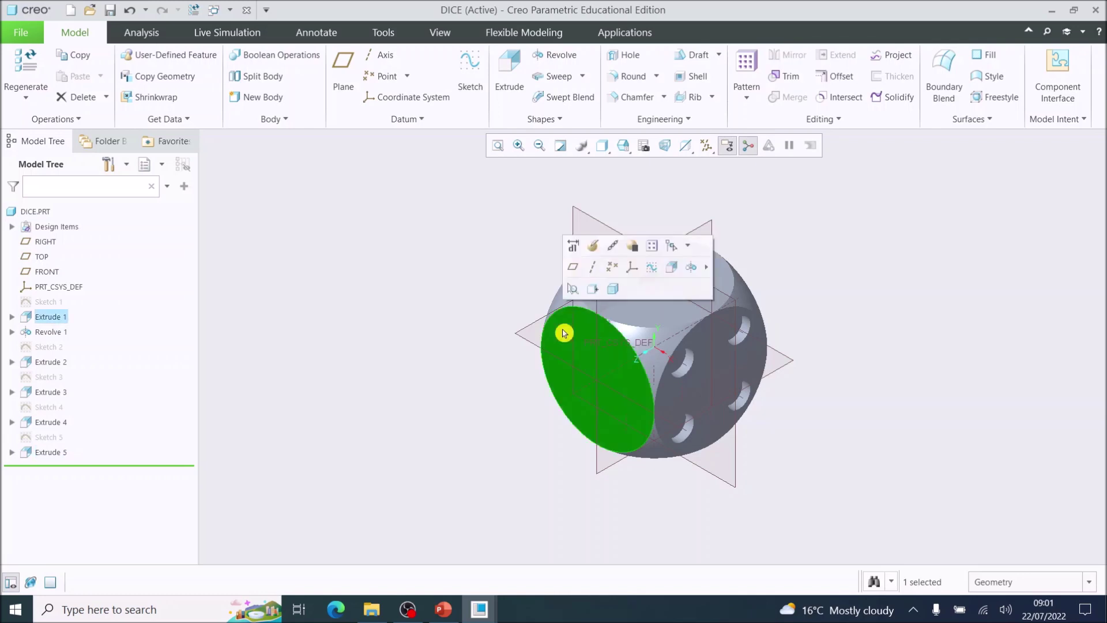
pyautogui.click(472, 69)
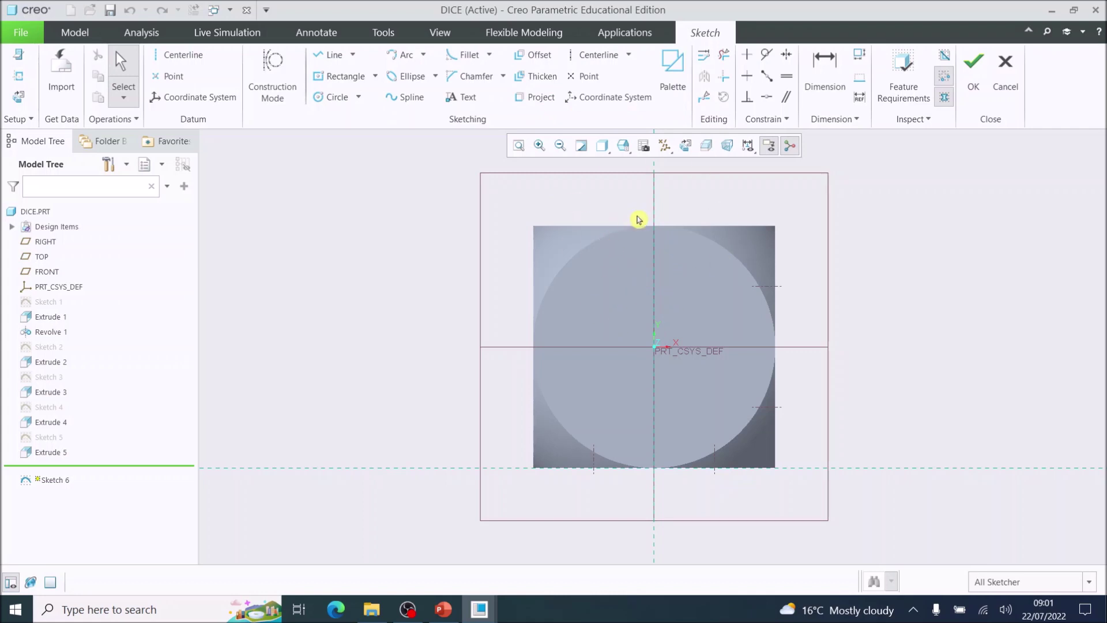
pyautogui.click(334, 98)
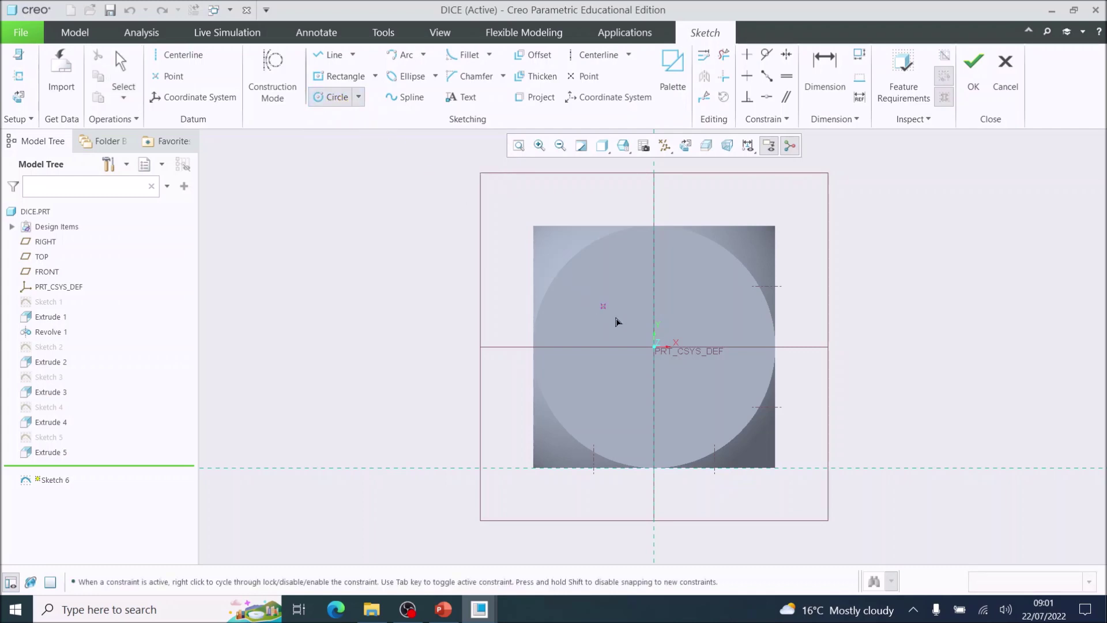
pyautogui.click(654, 348)
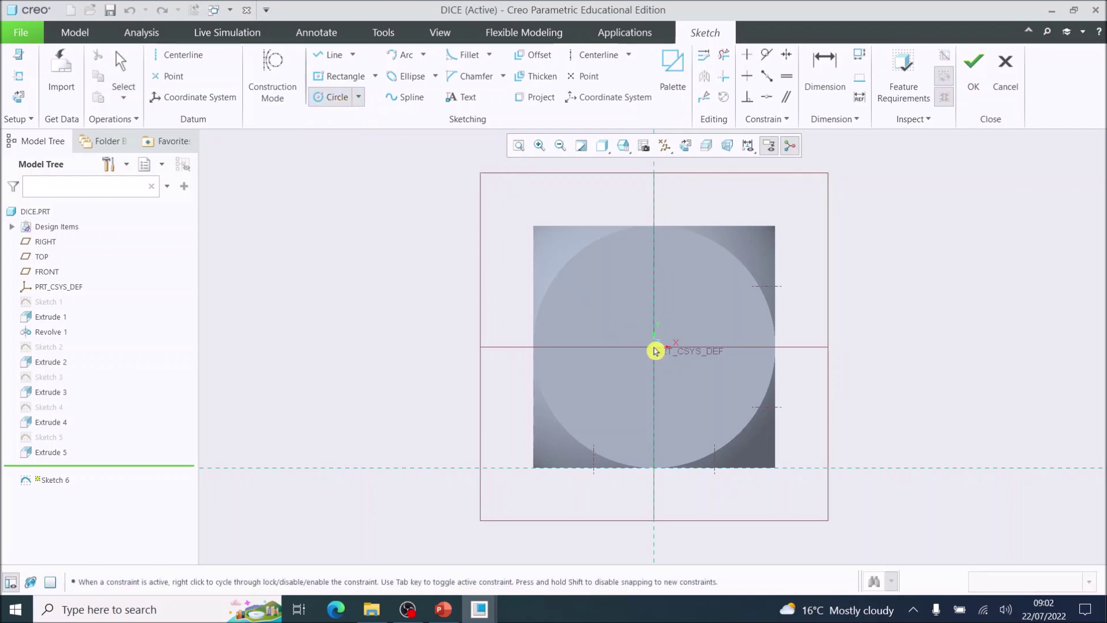
pyautogui.click(696, 376)
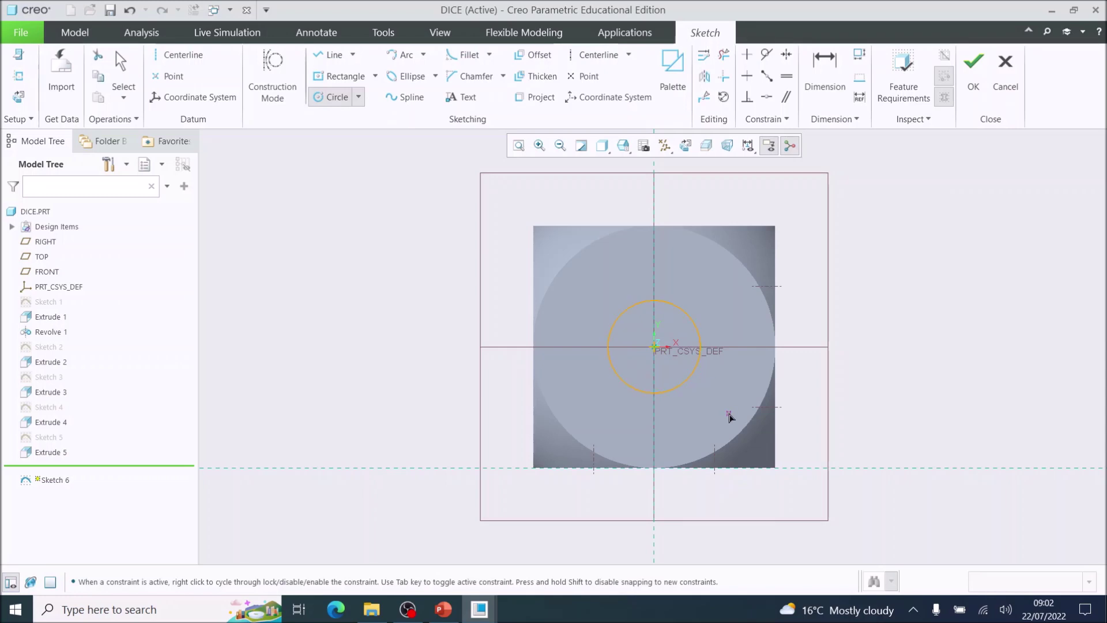
# Step: Set the center circle's diameter dimension to 20
pyautogui.click(818, 75)
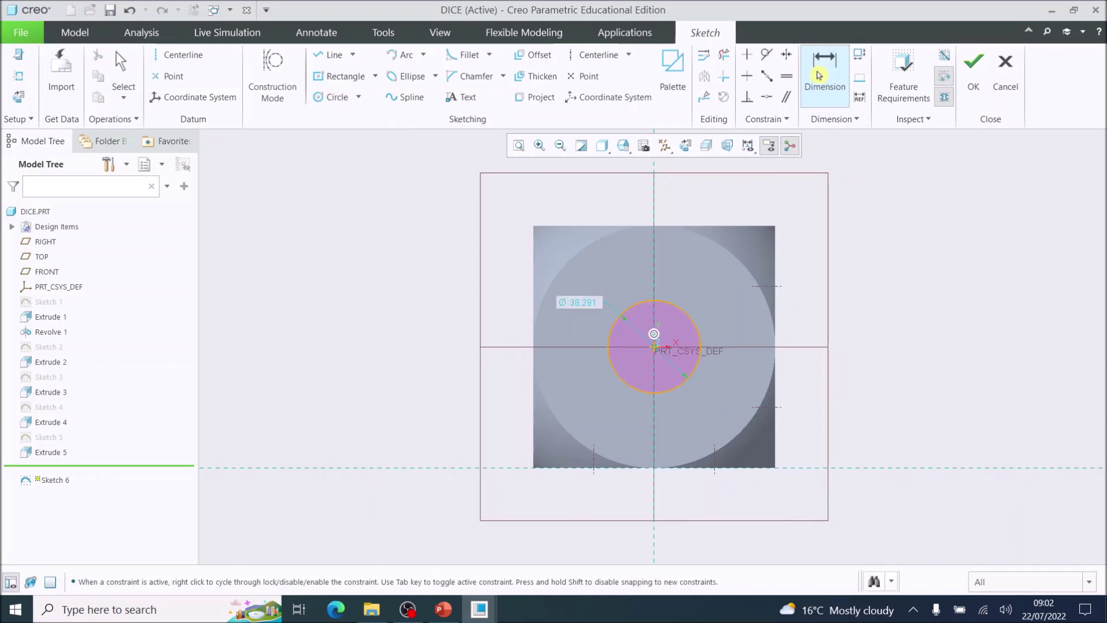
pyautogui.doubleClick(579, 303)
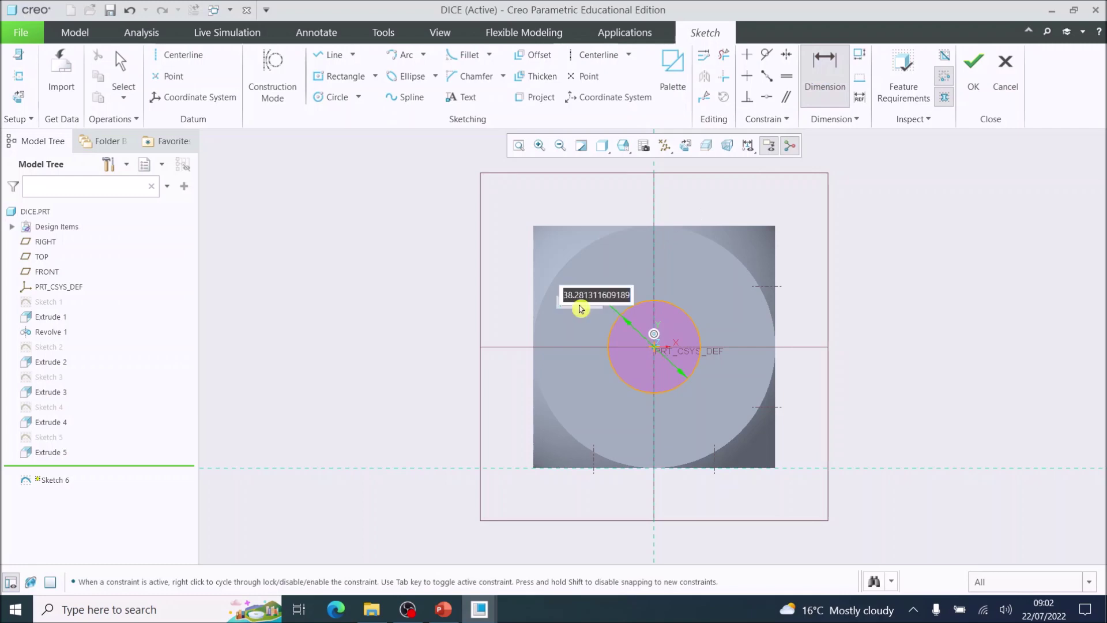
pyautogui.write('20')
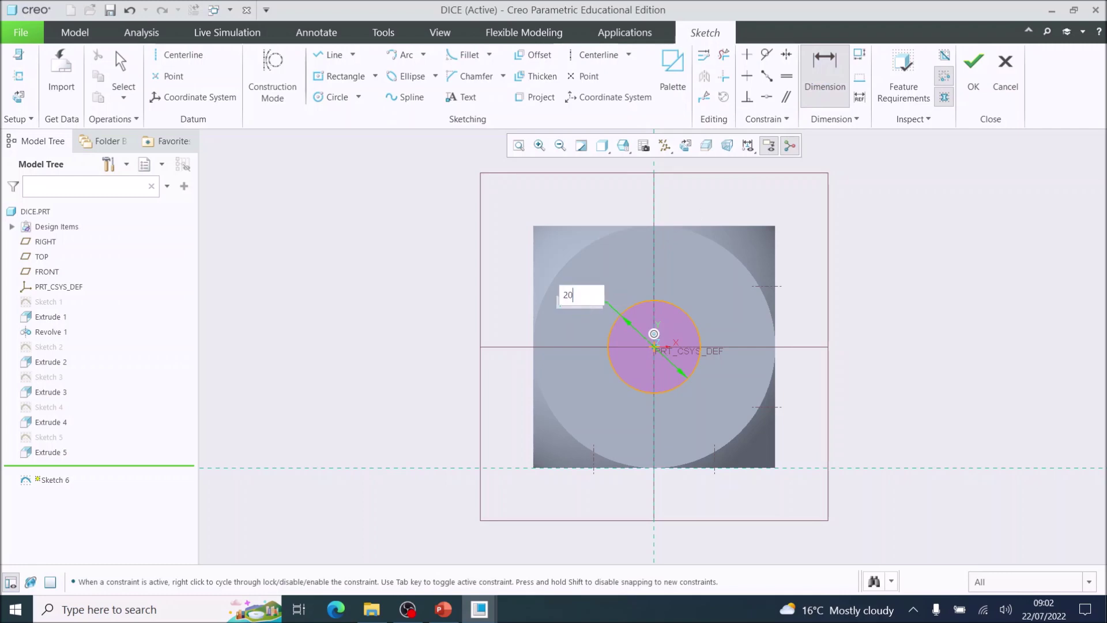
pyautogui.press('Return')
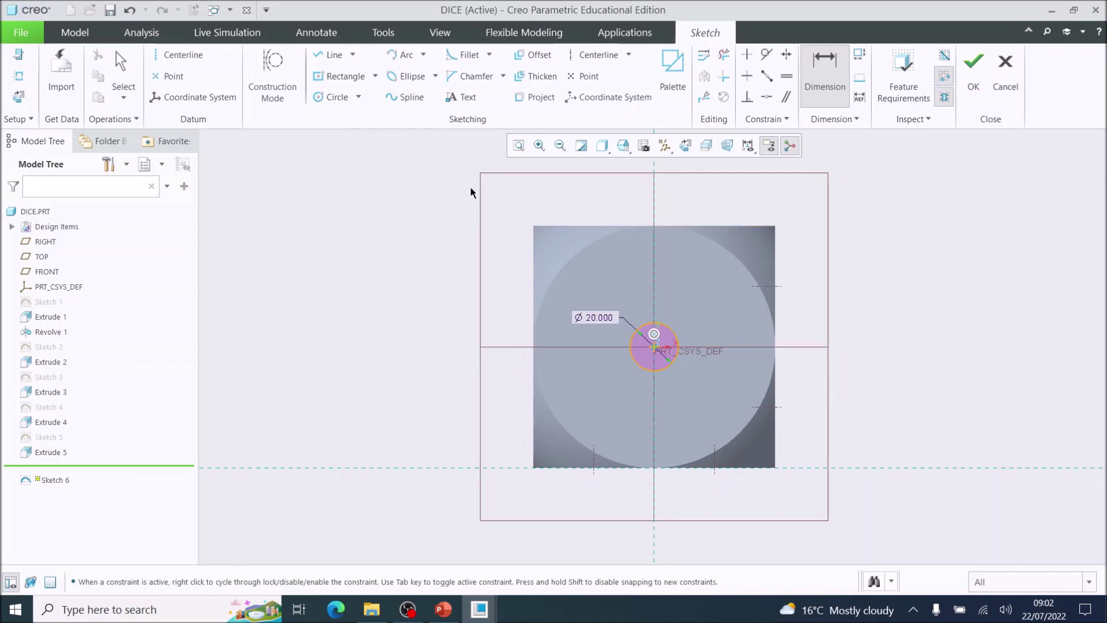
# Step: Draw a circle equal in size to the center circle near the face's upper-left corner, about 73.4 above the bottom edge and 26.5 from the vertical axis
pyautogui.click(322, 102)
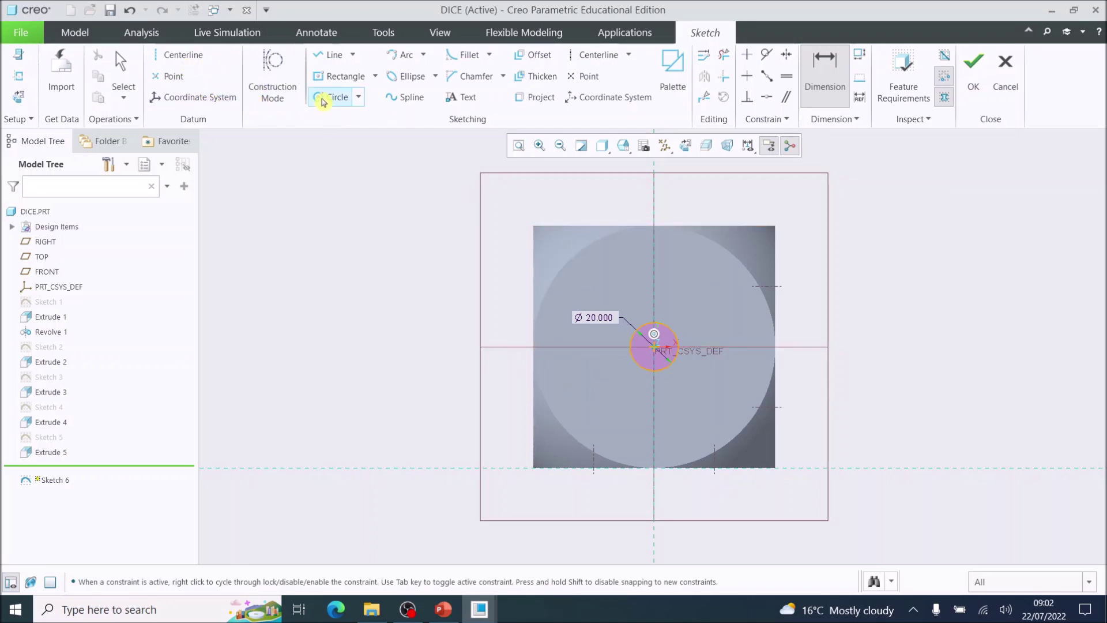
pyautogui.click(589, 291)
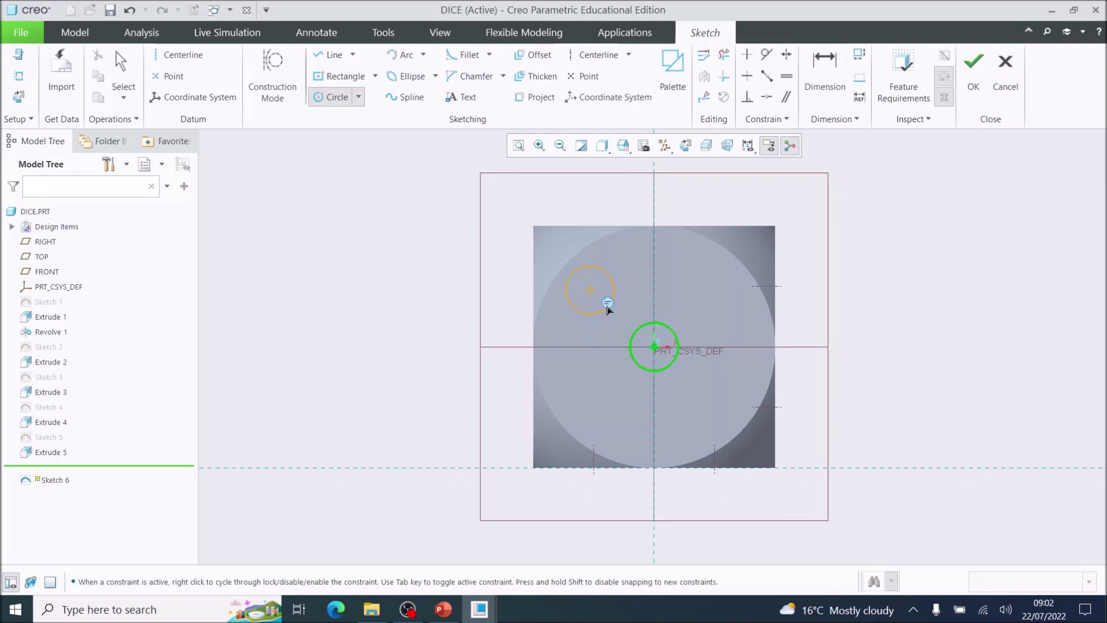
pyautogui.click(608, 310)
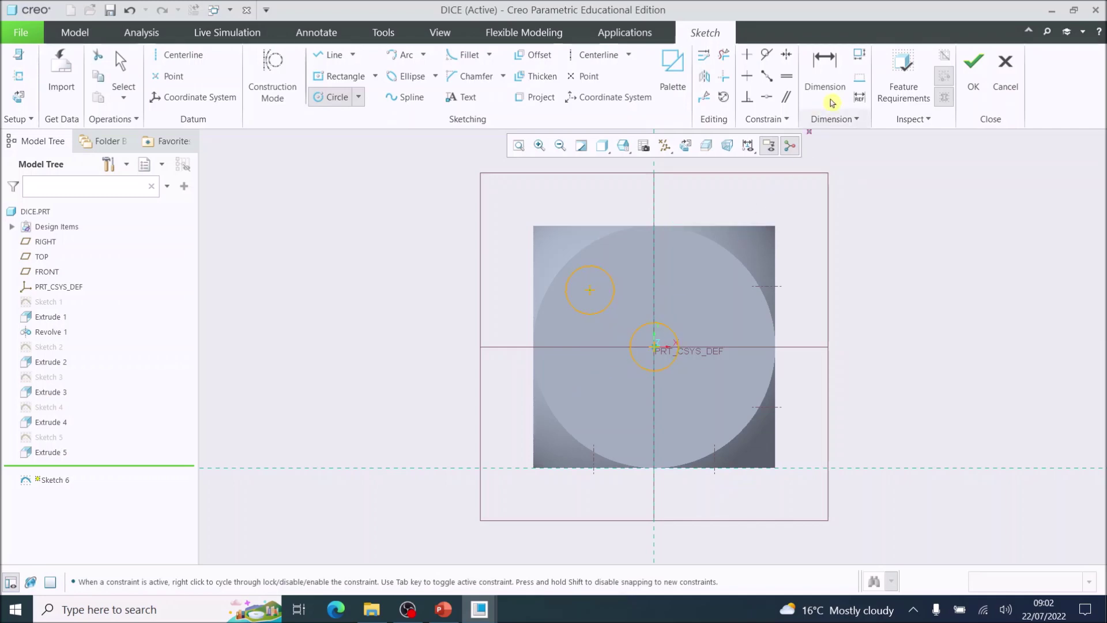
# Step: Set the upper-left circle's center to 75 above the face's bottom edge and 25 from the vertical axis
pyautogui.click(824, 67)
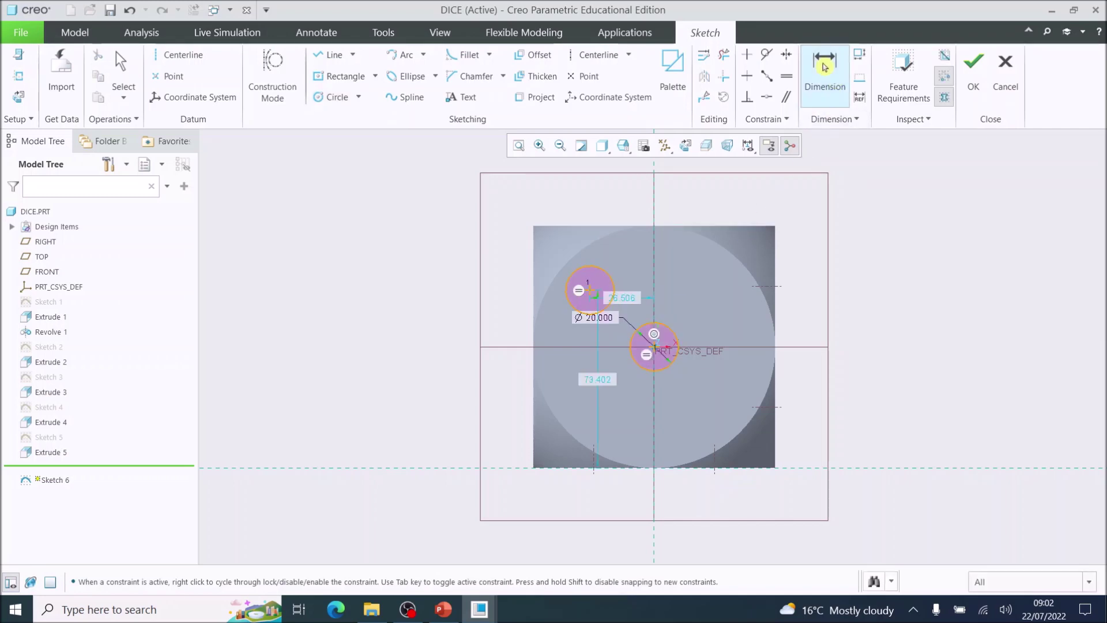
pyautogui.doubleClick(595, 378)
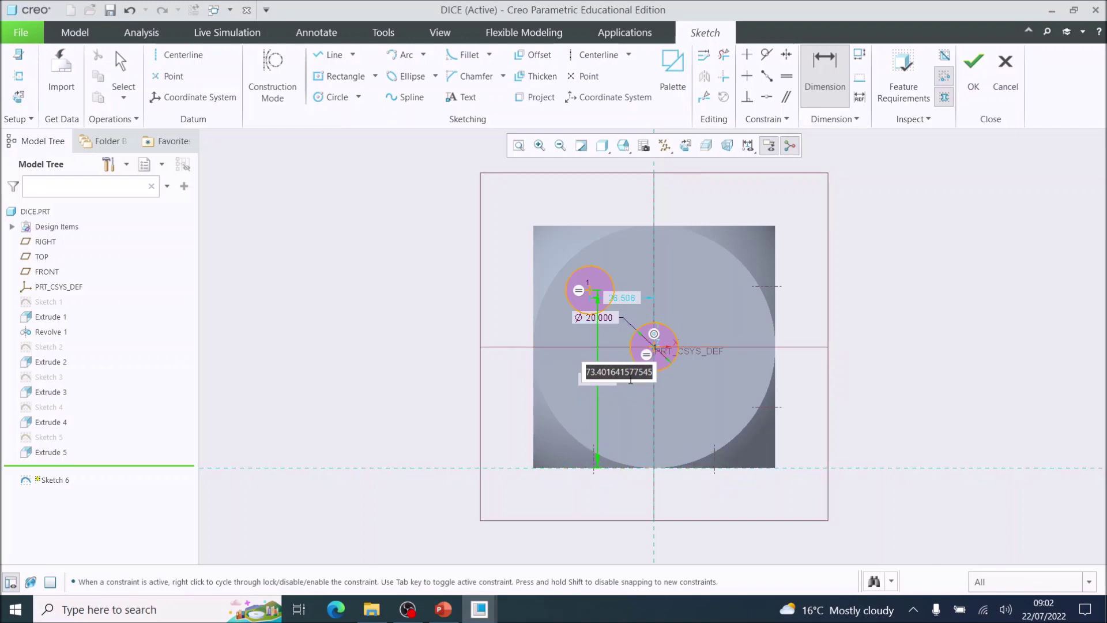
pyautogui.write('75')
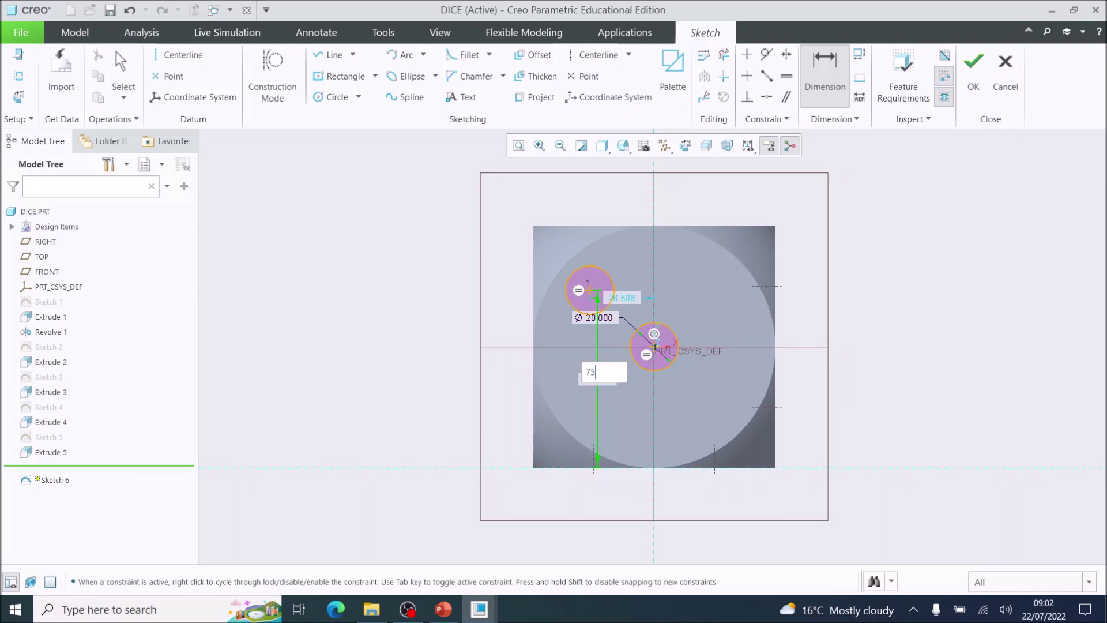
pyautogui.press('Return')
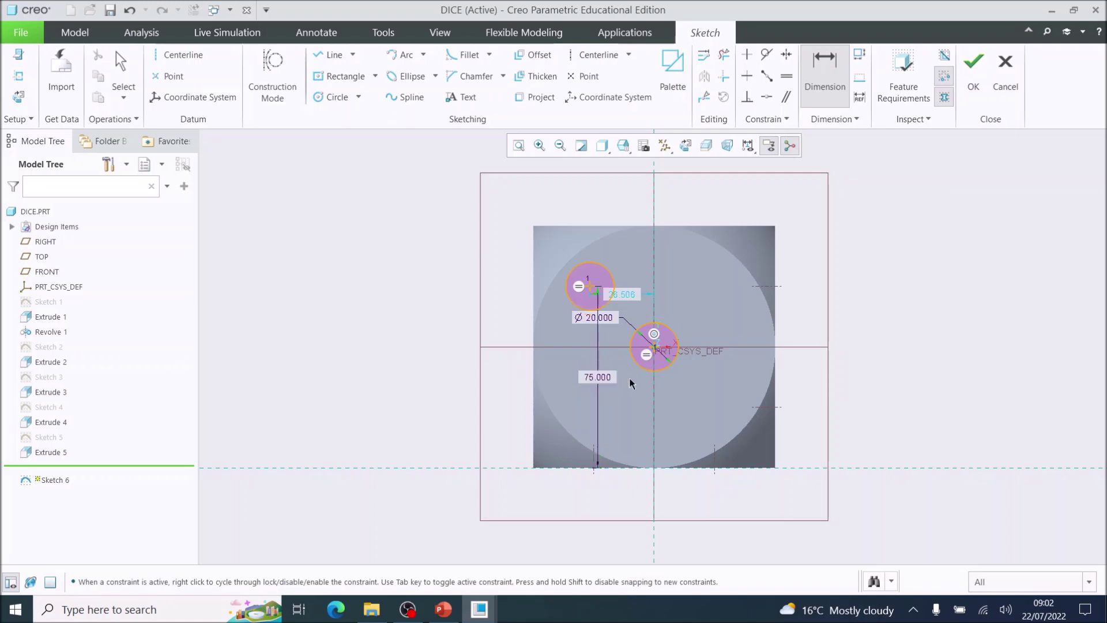
pyautogui.doubleClick(622, 295)
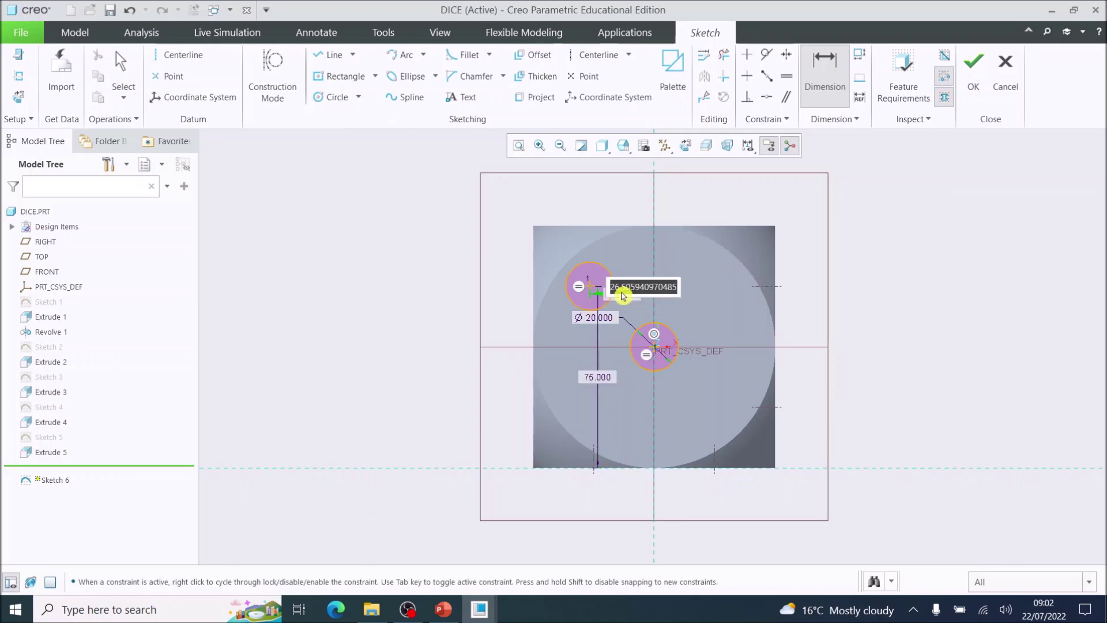
pyautogui.write('2')
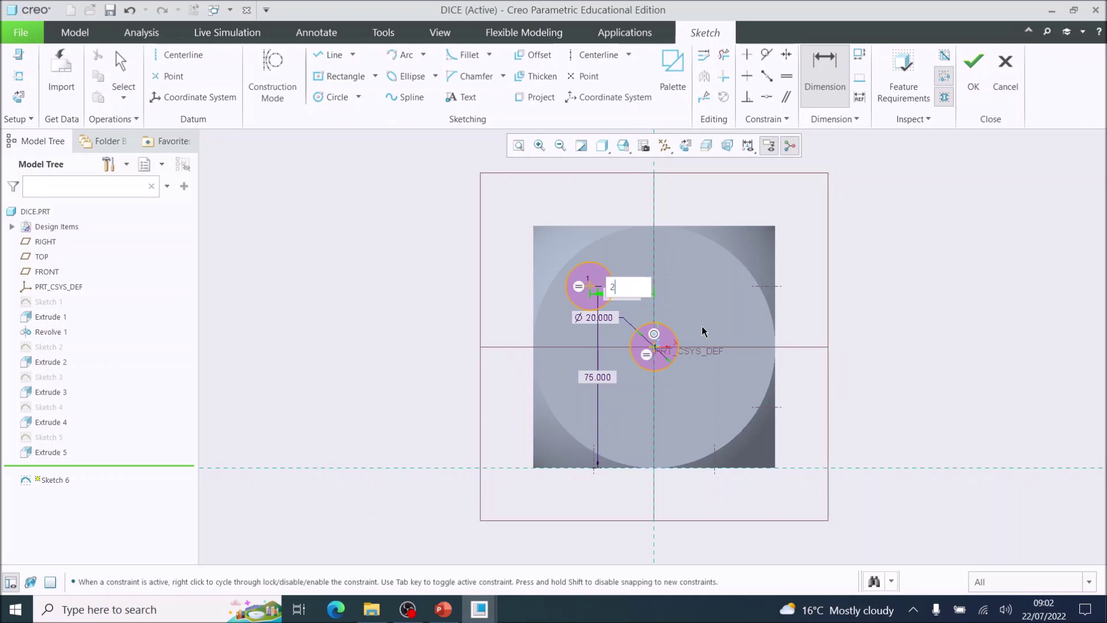
pyautogui.write('5')
pyautogui.press('Return')
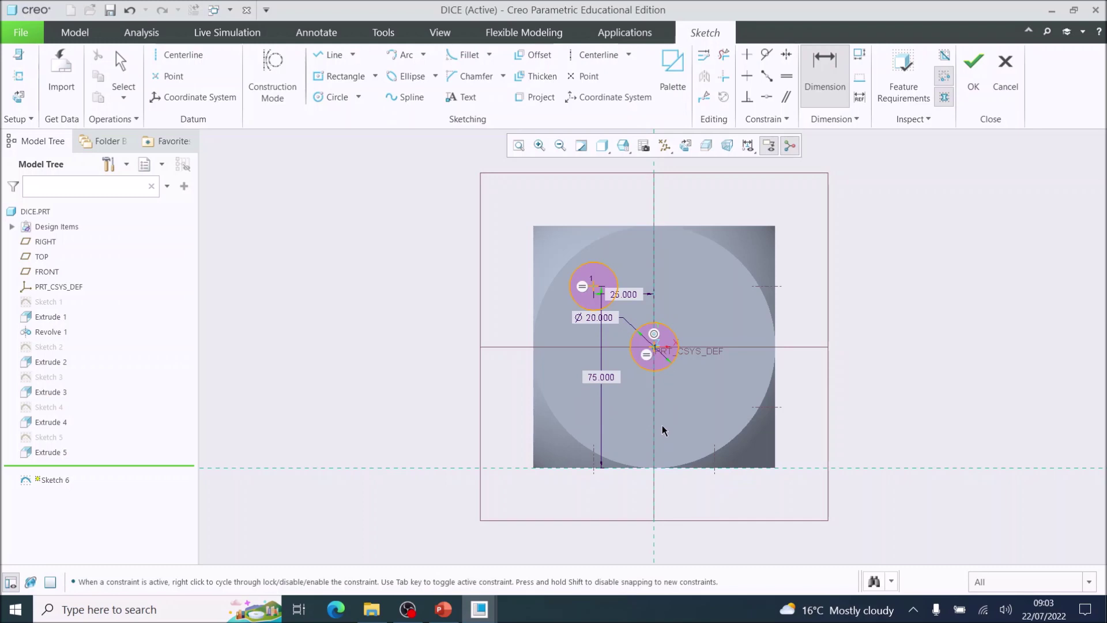
# Step: Draw another equal circle vertically aligned below the upper-left circle, with its center about 38 above the face's bottom edge
pyautogui.click(333, 100)
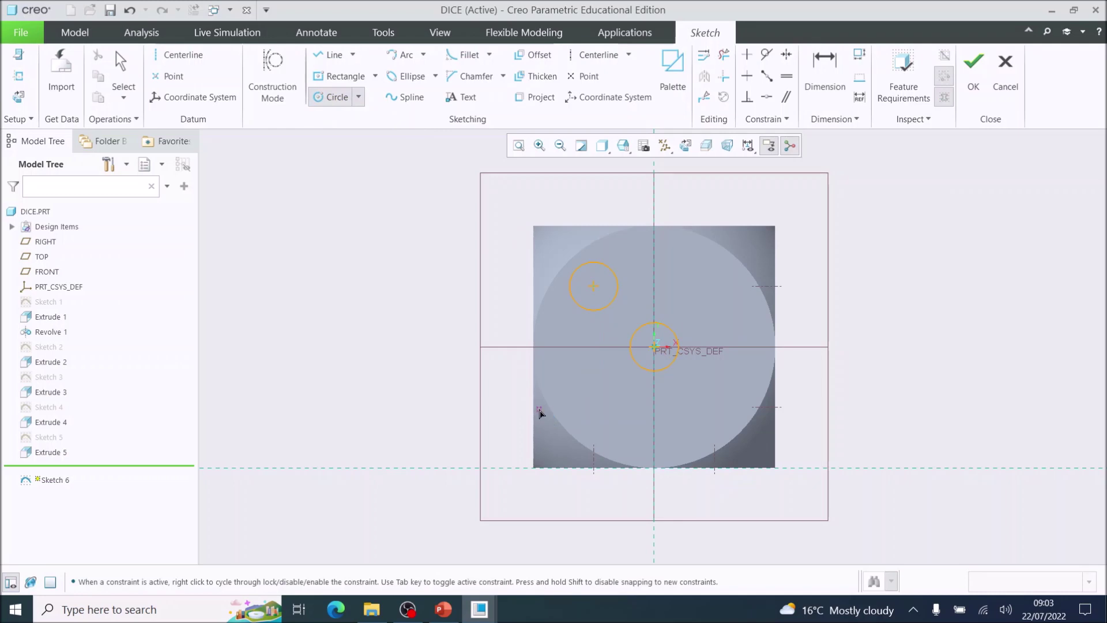
pyautogui.click(593, 376)
pyautogui.click(600, 384)
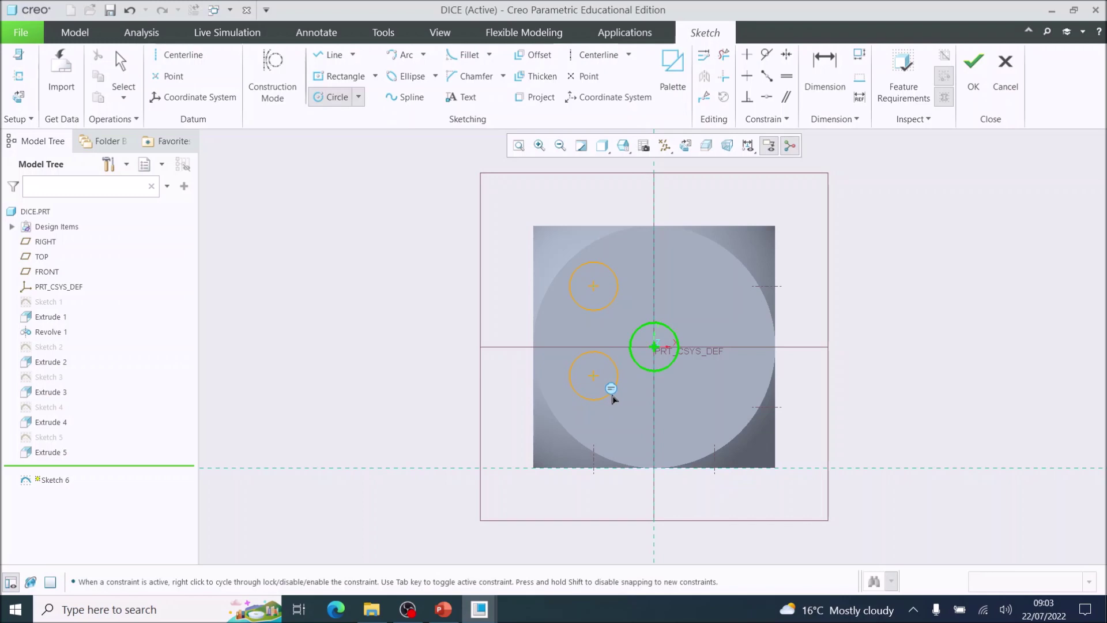
pyautogui.click(611, 388)
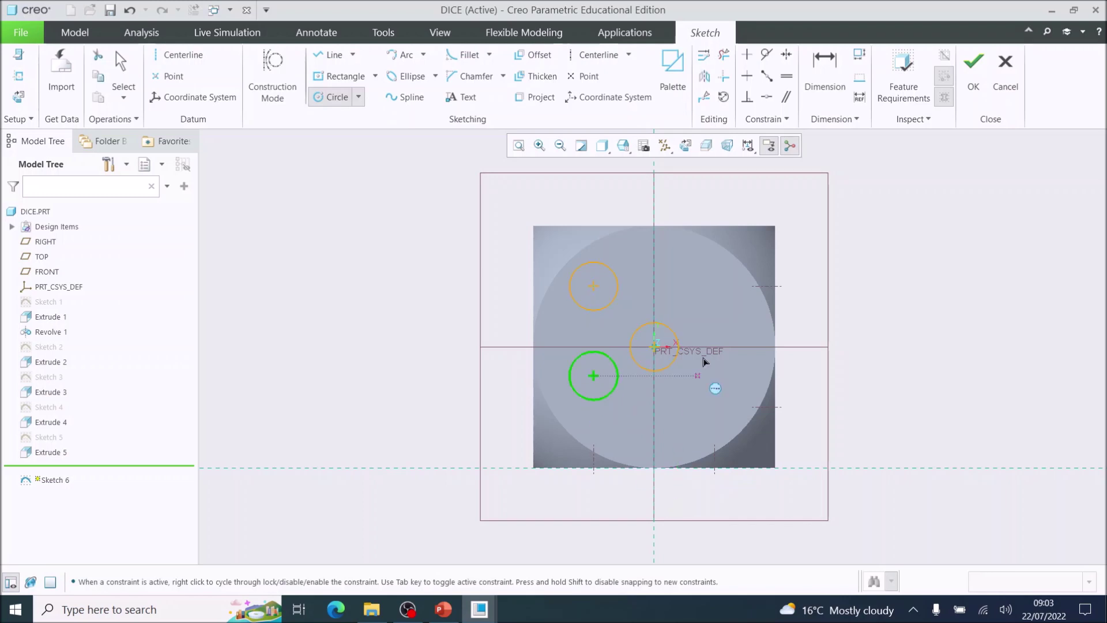
# Step: Set the lower-left circle's center height above the face's bottom edge to 25
pyautogui.click(823, 68)
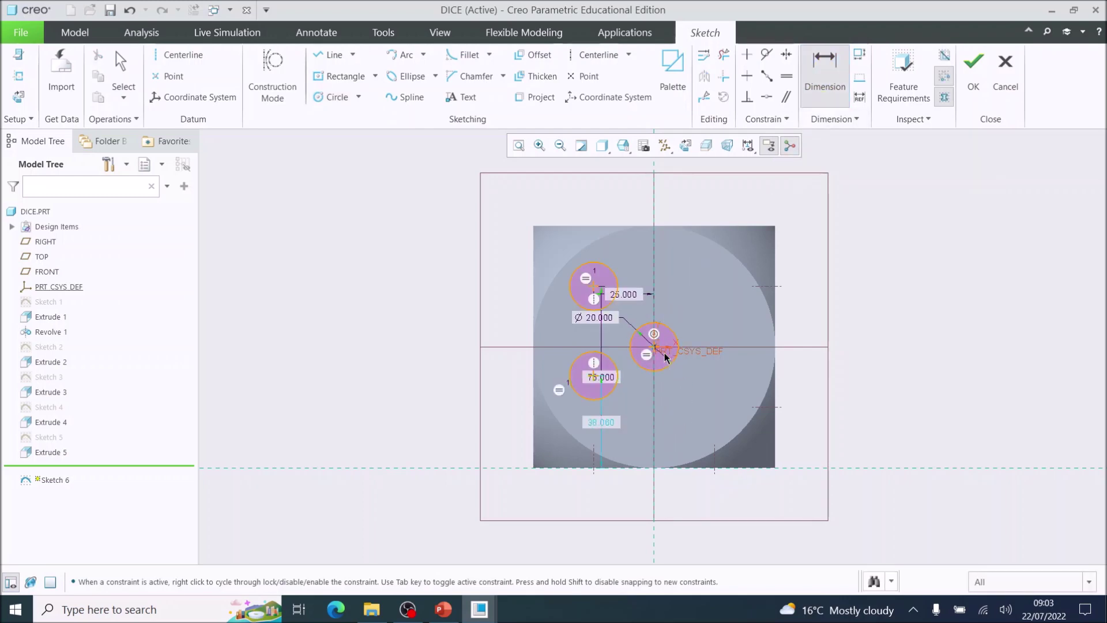
pyautogui.scroll(4, 660, 352)
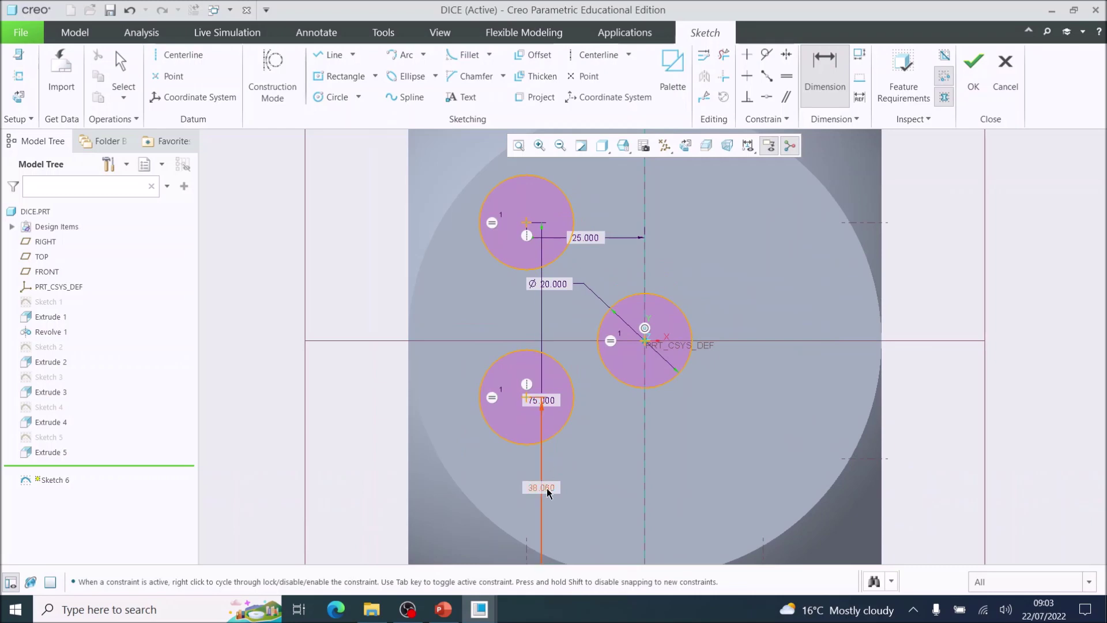
pyautogui.scroll(-5, 544, 489)
pyautogui.scroll(1, 543, 490)
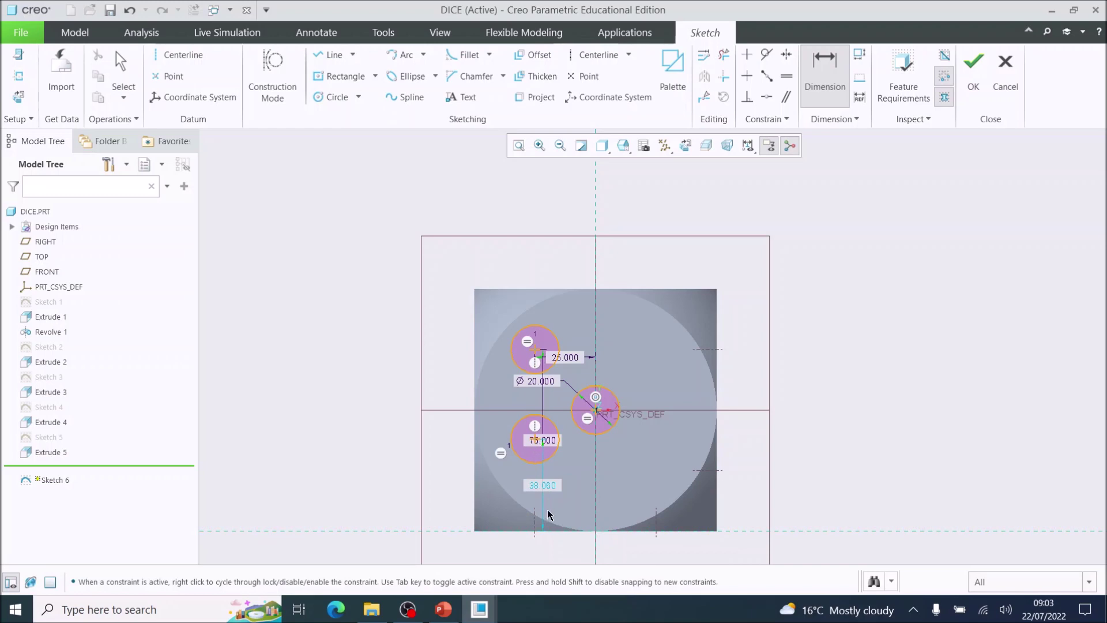
pyautogui.doubleClick(543, 490)
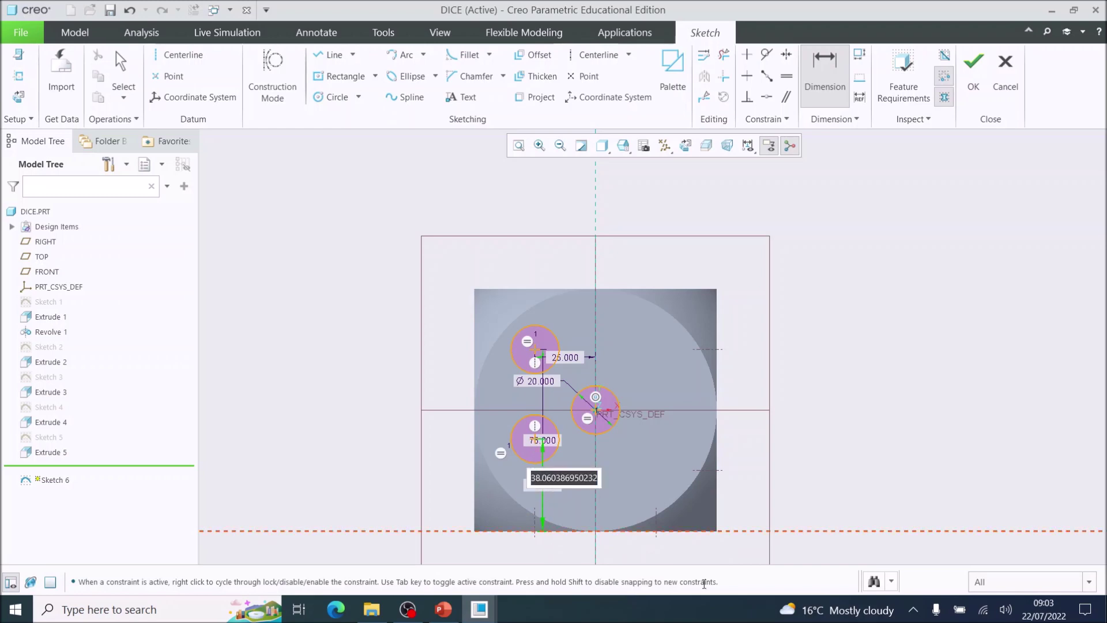
pyautogui.write('2')
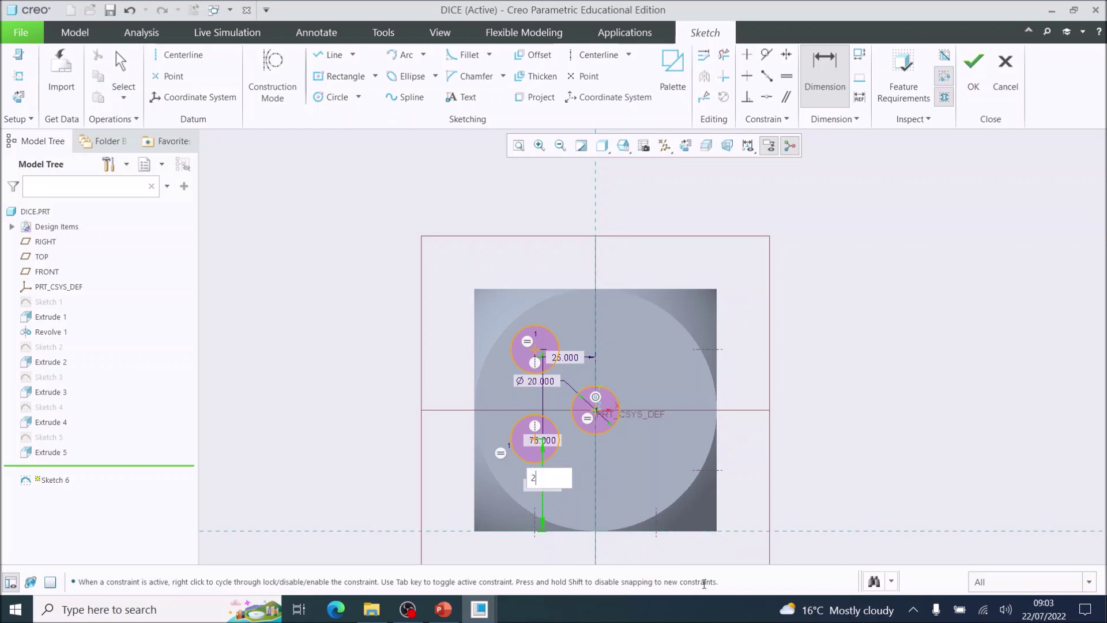
pyautogui.write('5')
pyautogui.press('Return')
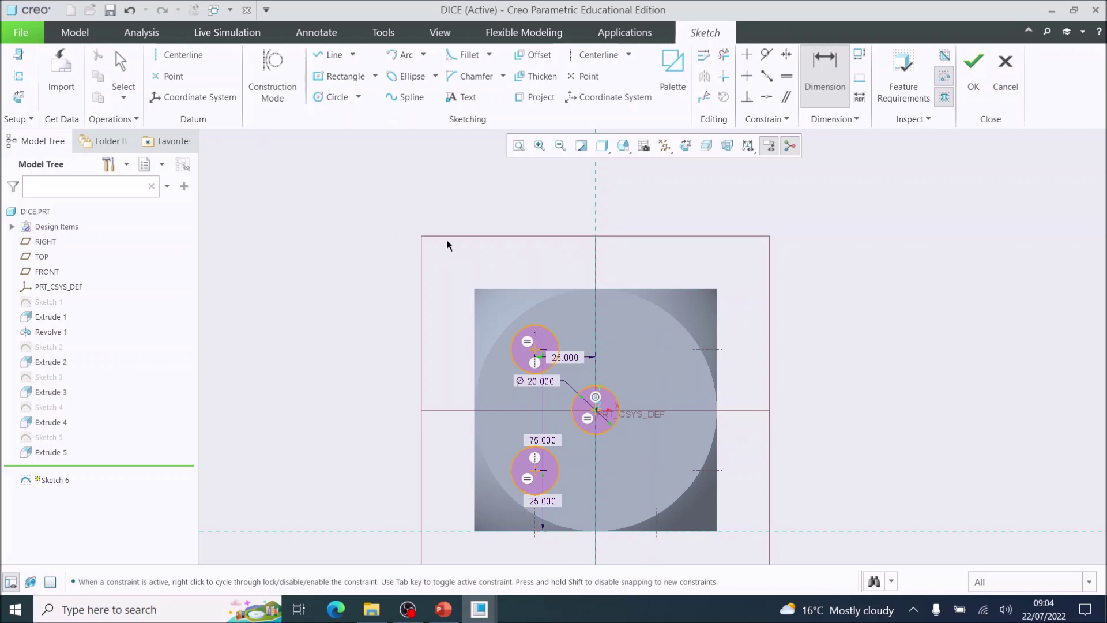
# Step: Draw a vertical centerline through the center circle along the face's vertical axis
pyautogui.click(159, 58)
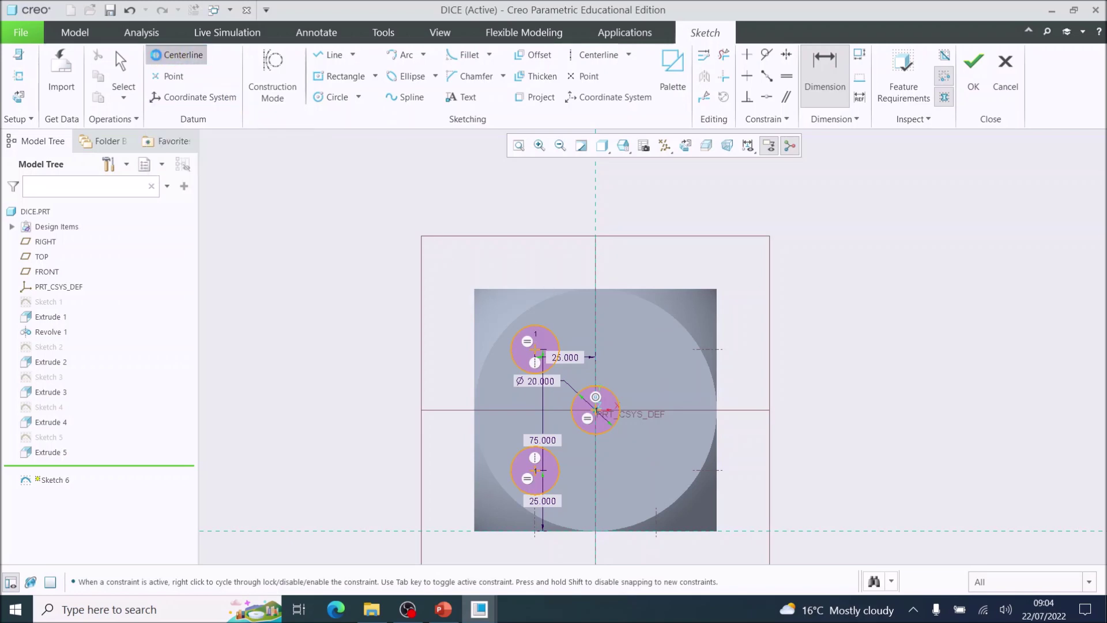
pyautogui.click(595, 259)
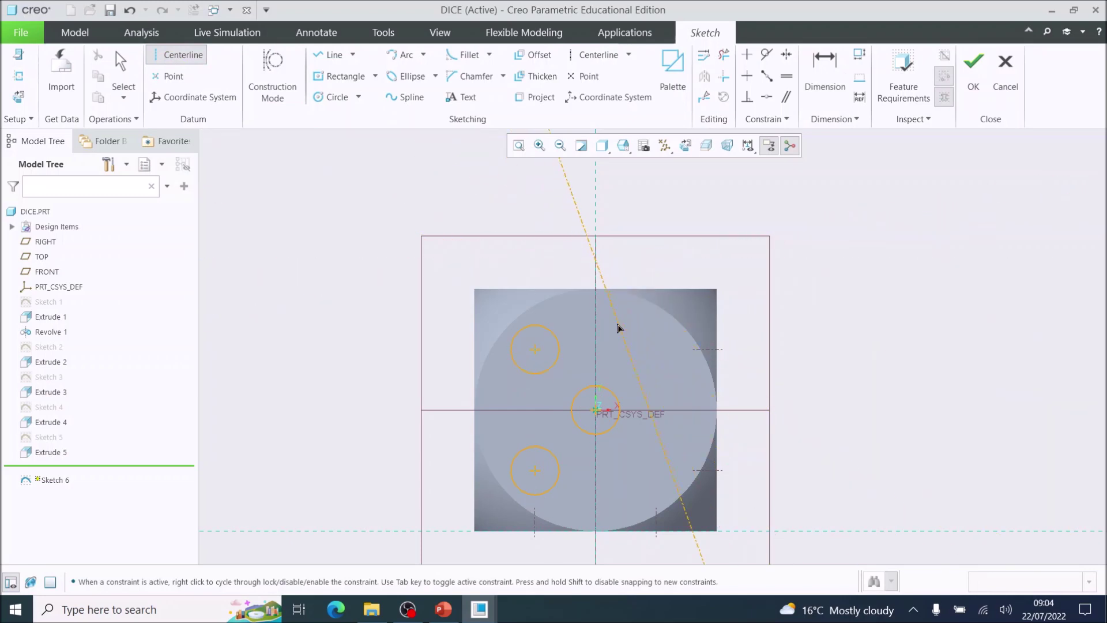
pyautogui.click(597, 334)
# Step: Mirror the two left circles about the vertical centerline and finish the five-circle sketch
pyautogui.click(126, 69)
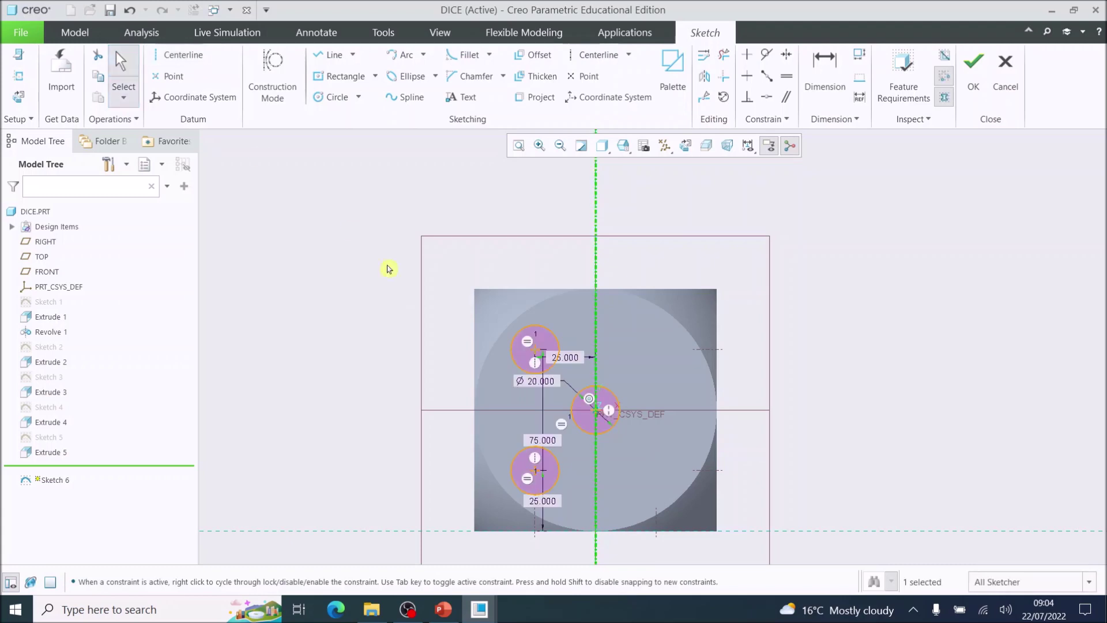
pyautogui.moveTo(482, 289)
pyautogui.mouseDown()
pyautogui.moveTo(576, 511)
pyautogui.moveTo(576, 538)
pyautogui.mouseUp()
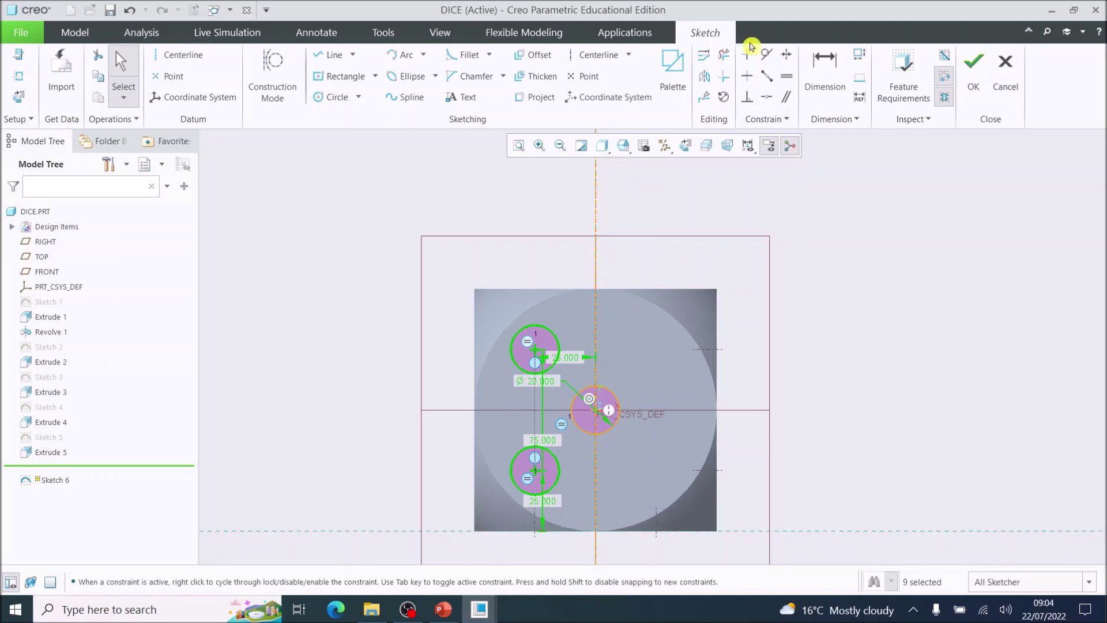
pyautogui.click(708, 79)
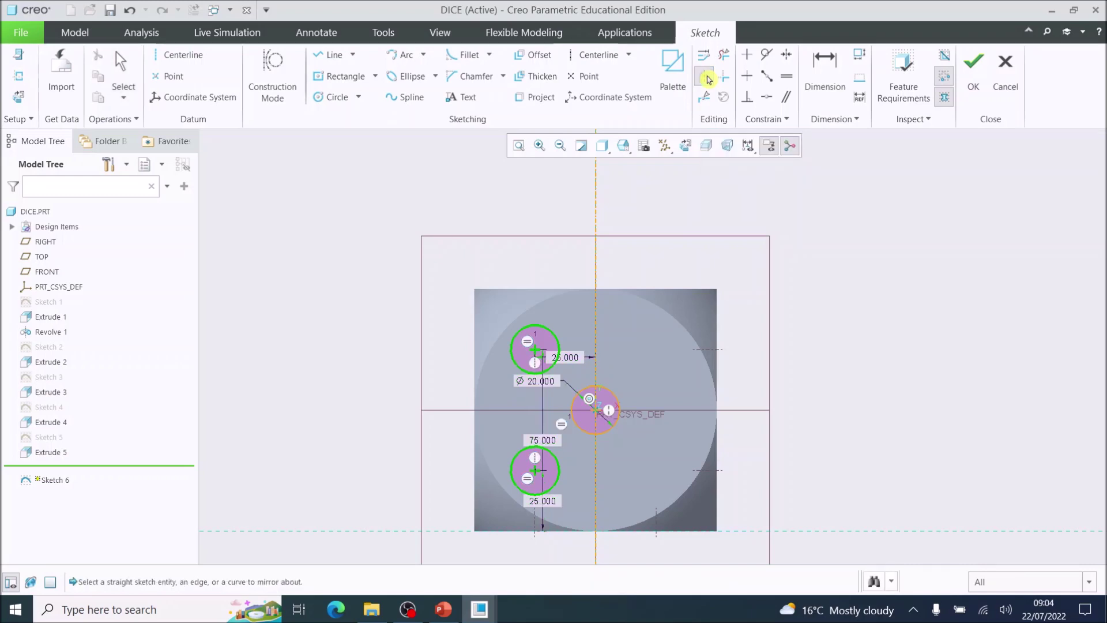
pyautogui.click(596, 246)
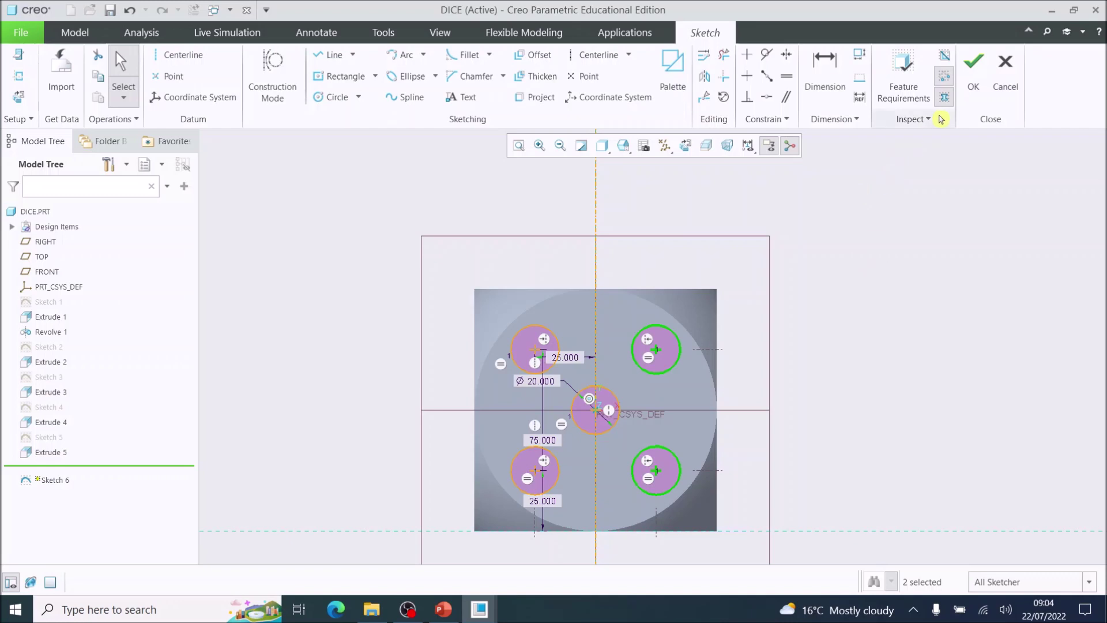
pyautogui.click(974, 68)
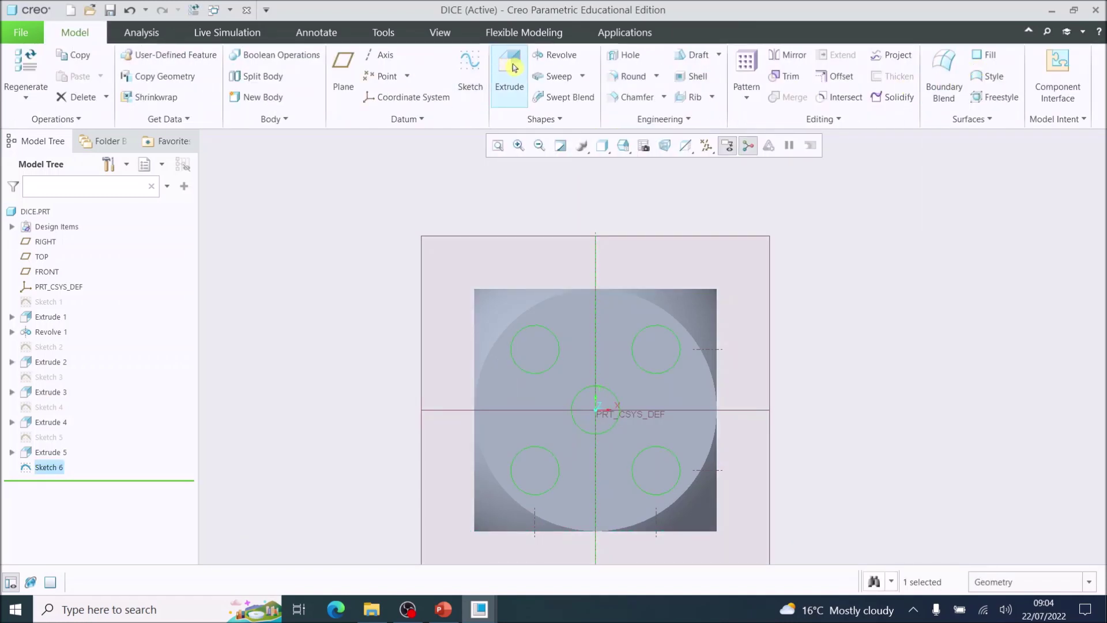
# Step: Extrude the five circles into the die as a material-removing cut with a depth of 7
pyautogui.click(512, 68)
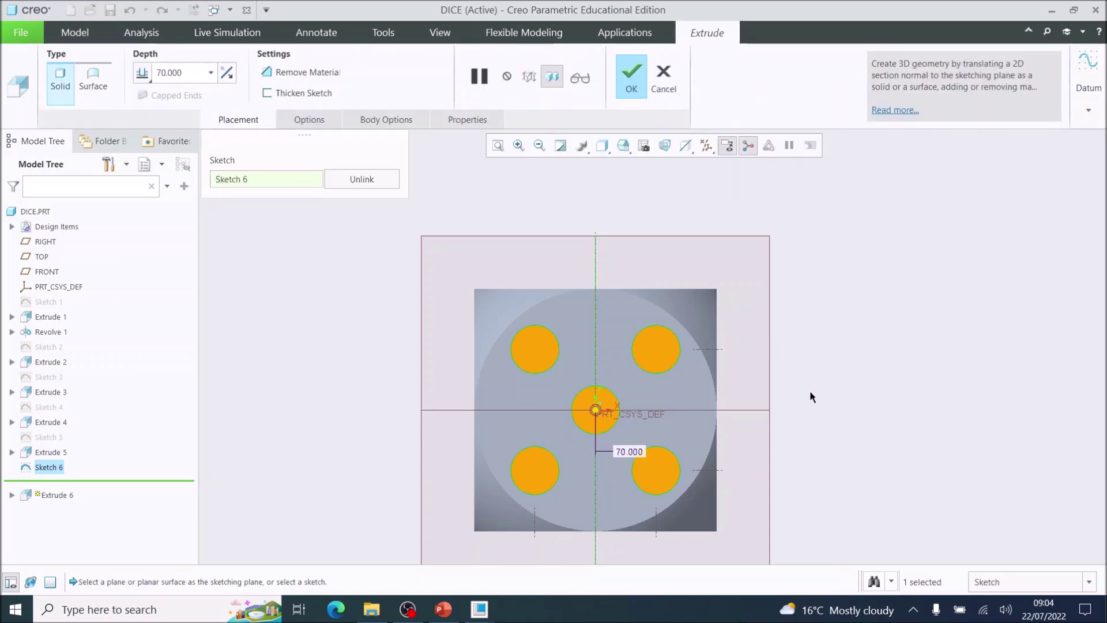
pyautogui.moveTo(810, 410); pyautogui.dragTo(787, 389, button='middle')
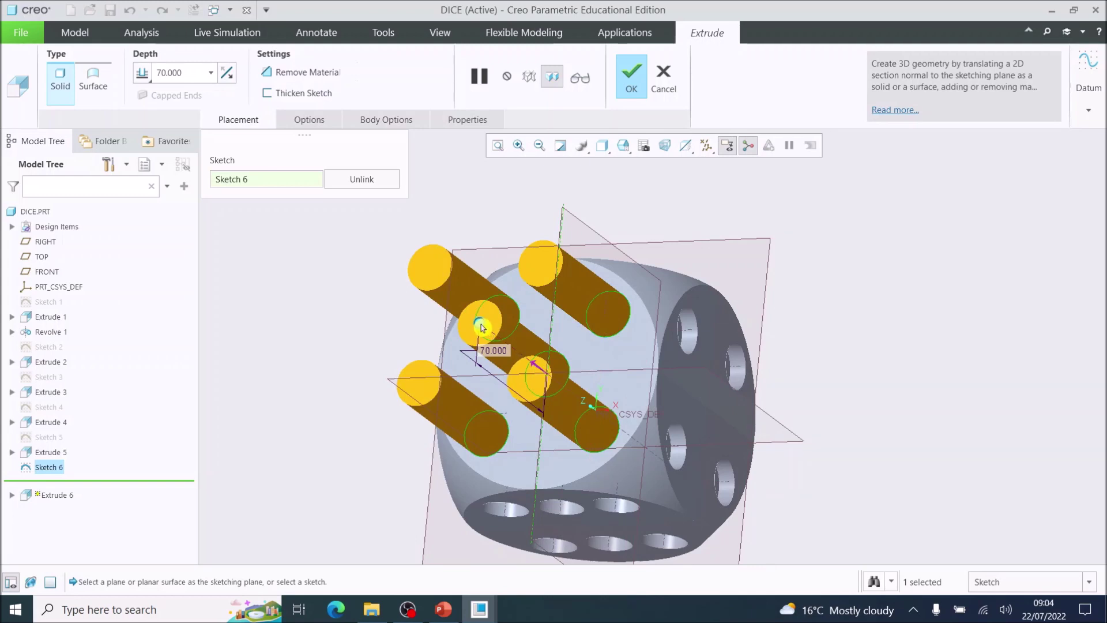
pyautogui.moveTo(481, 327); pyautogui.dragTo(555, 384)
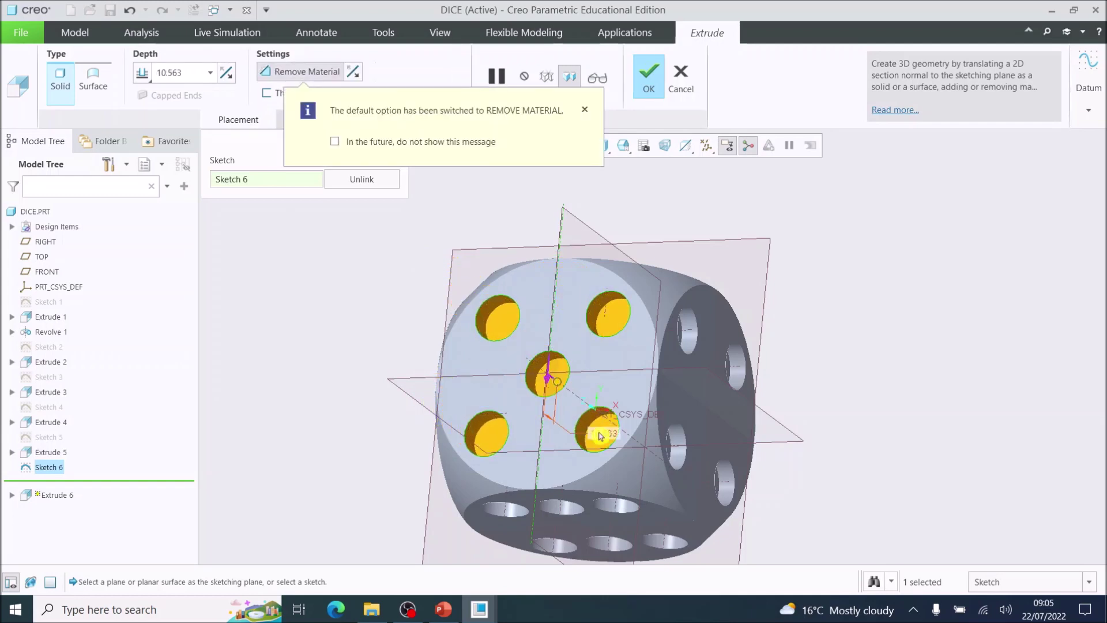
pyautogui.doubleClick(601, 430)
pyautogui.write('7')
pyautogui.press('Return')
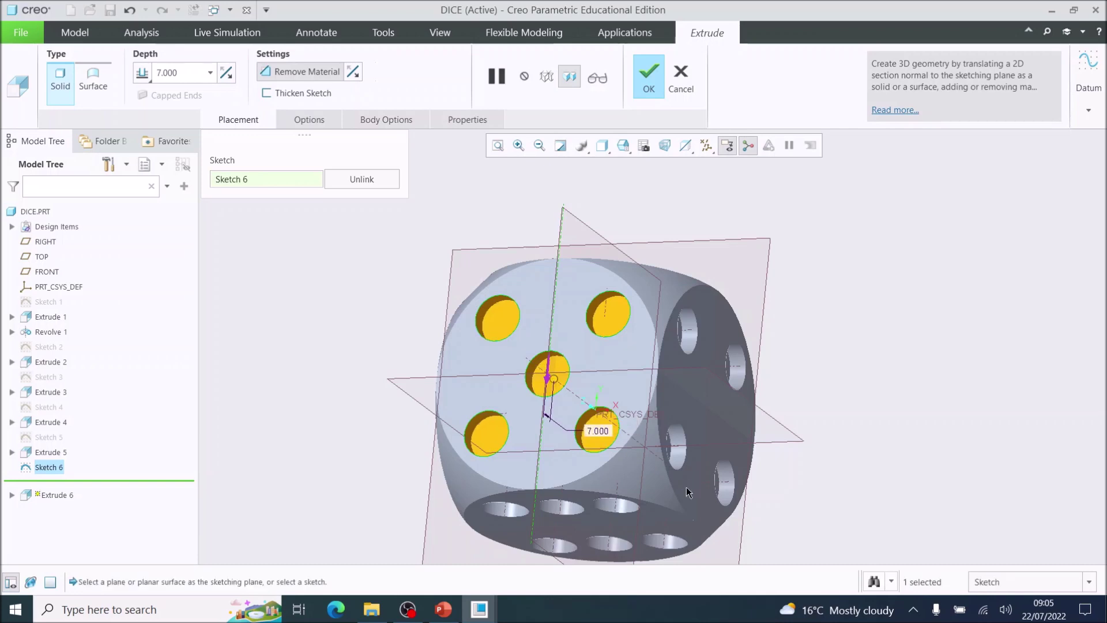
pyautogui.click(650, 78)
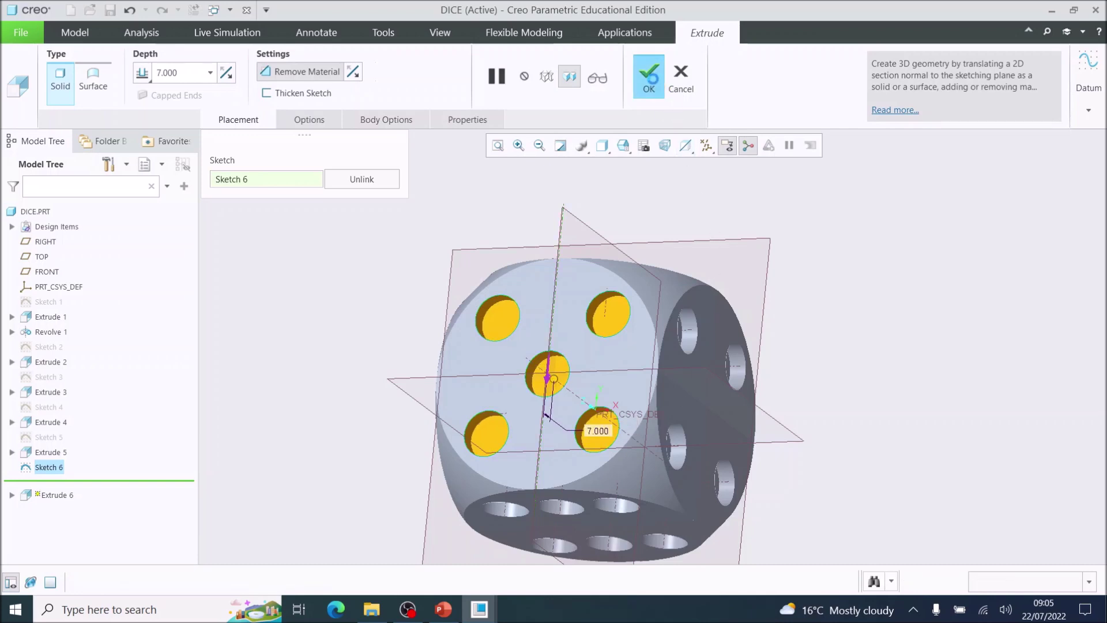